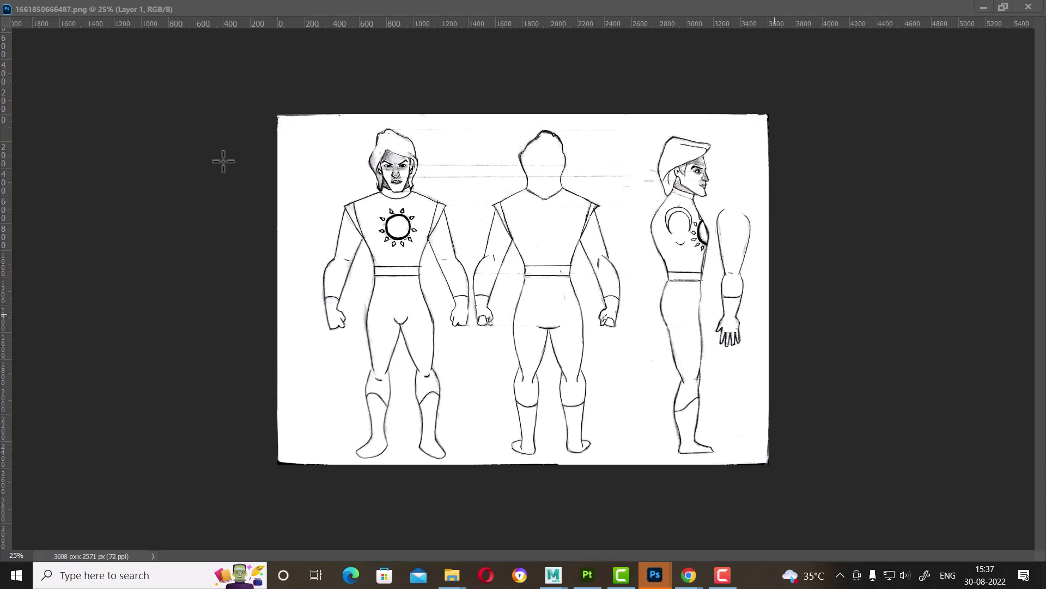
Step: Take the turnaround sheet out of full screen into a larger floating window at upper left
click(1002, 7)
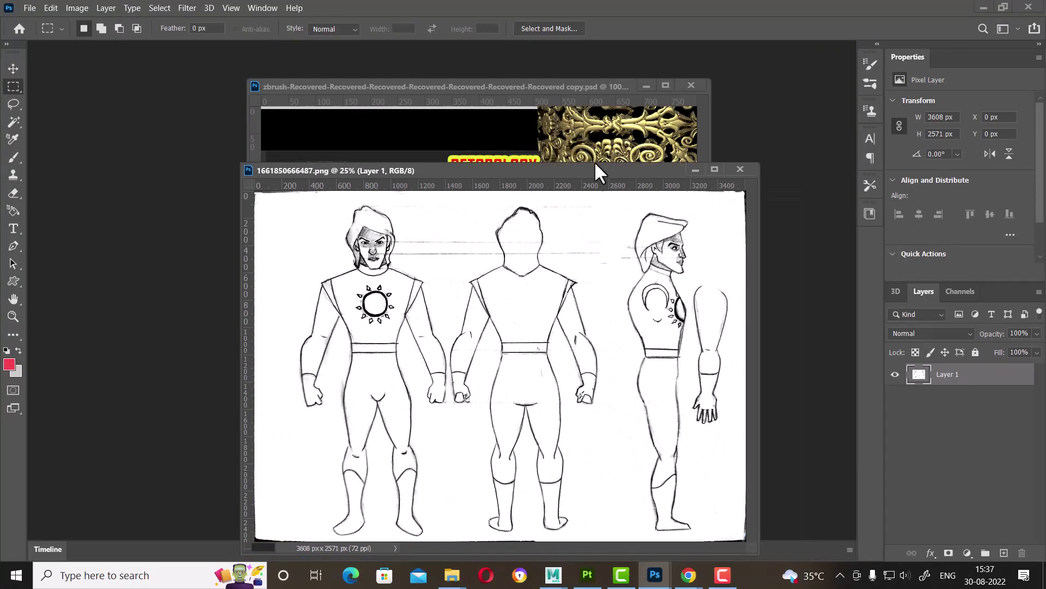
mouse_move(786, 243)
mouse_down()
mouse_move(576, 129)
mouse_move(548, 79)
mouse_up()
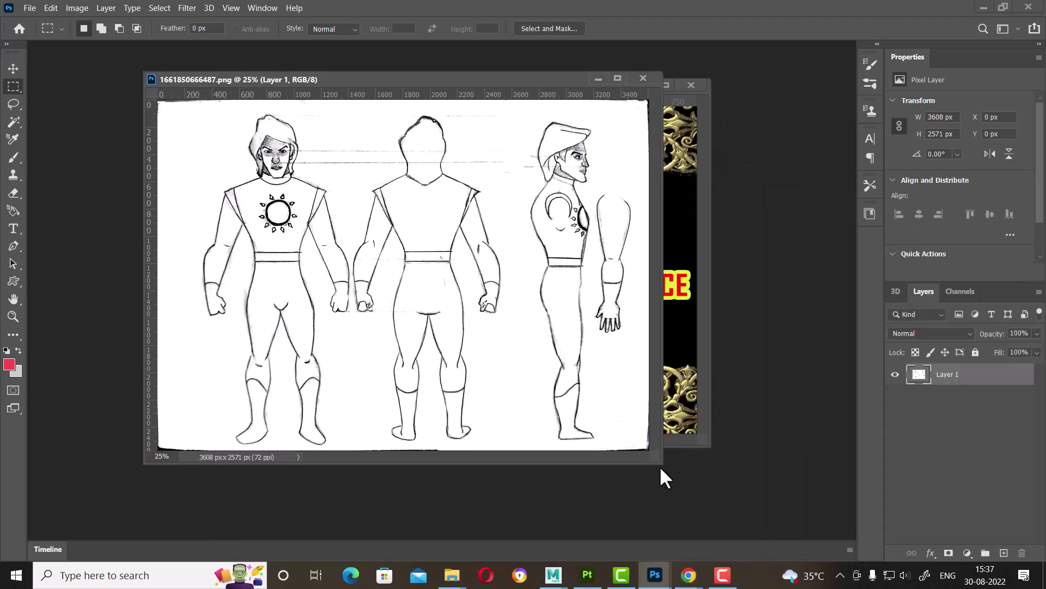
drag(660, 463, 728, 537)
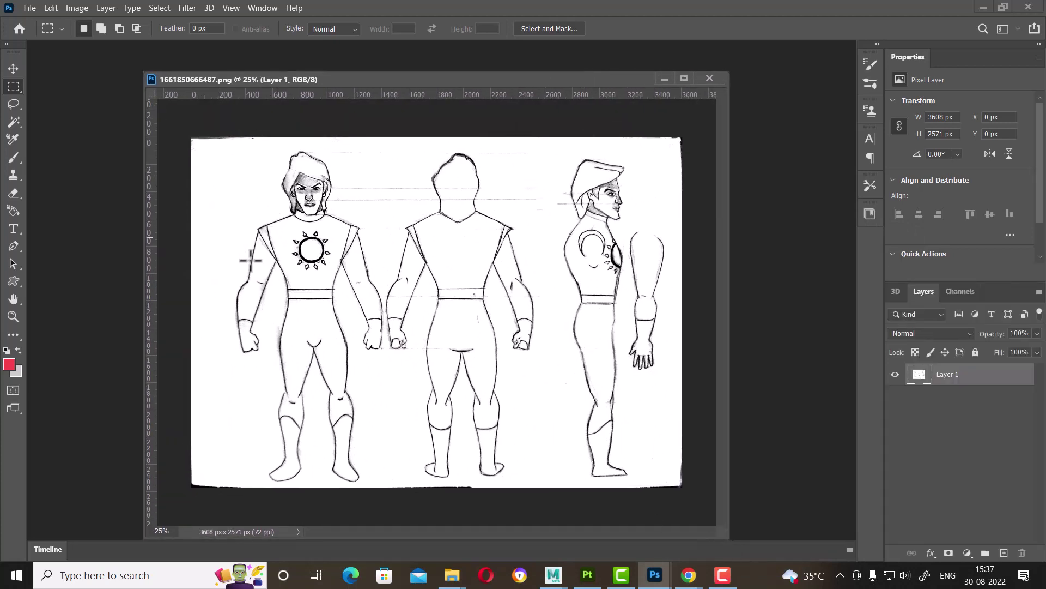
Step: Add vertical guides at about 911 and 3011 px and a horizontal guide at 2502 px, then select Layer 1
drag(152, 287, 315, 296)
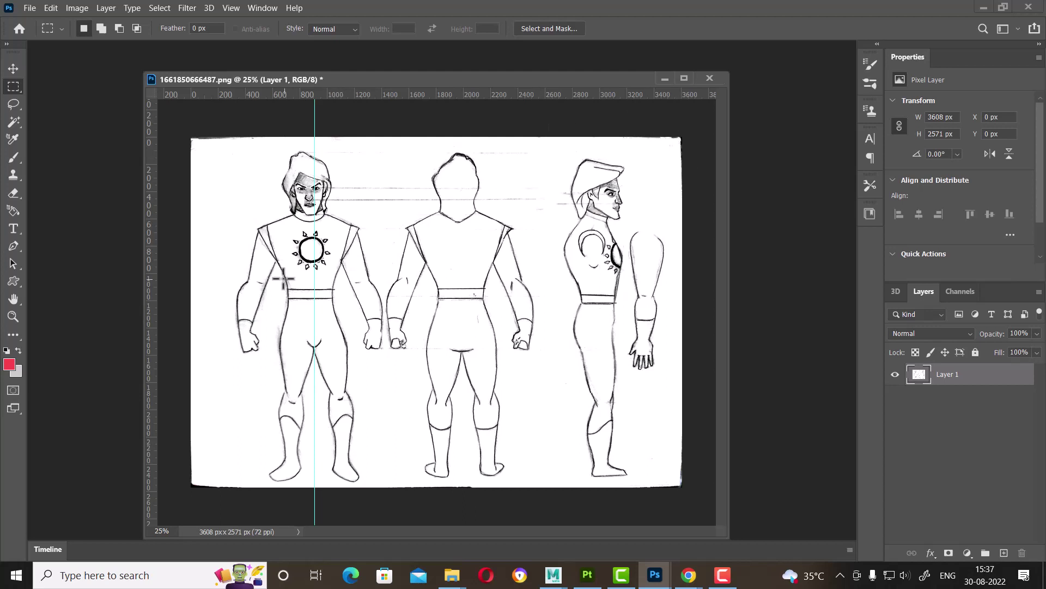
drag(147, 240, 601, 297)
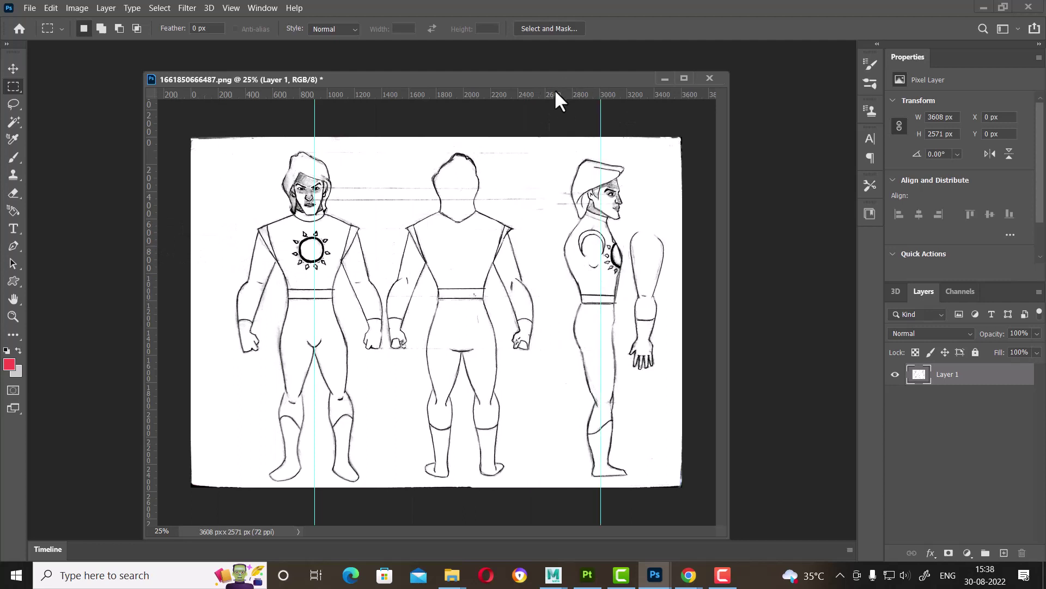
drag(556, 91, 561, 475)
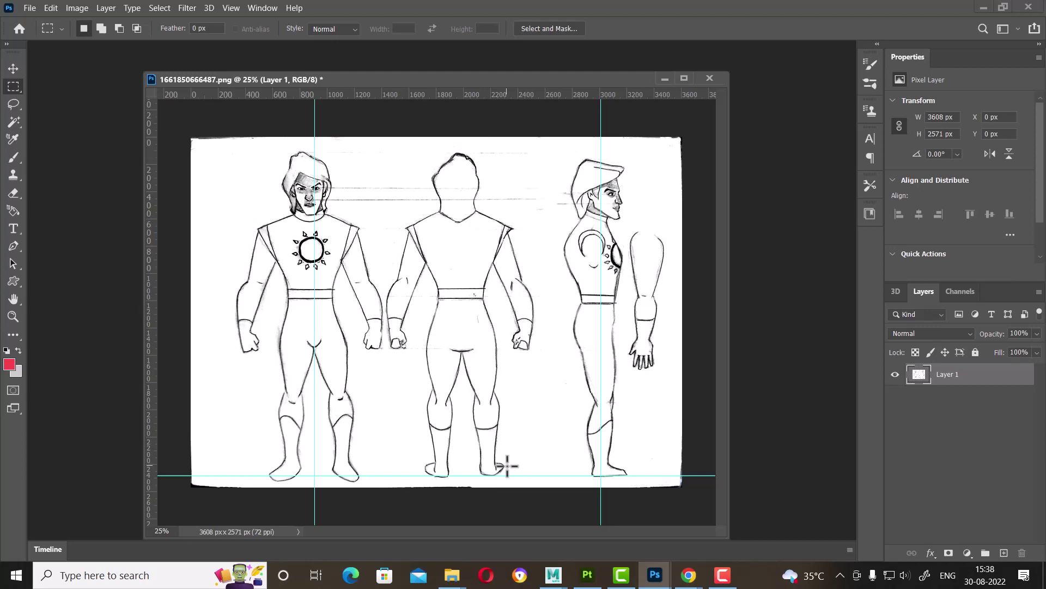
mouse_move(452, 574)
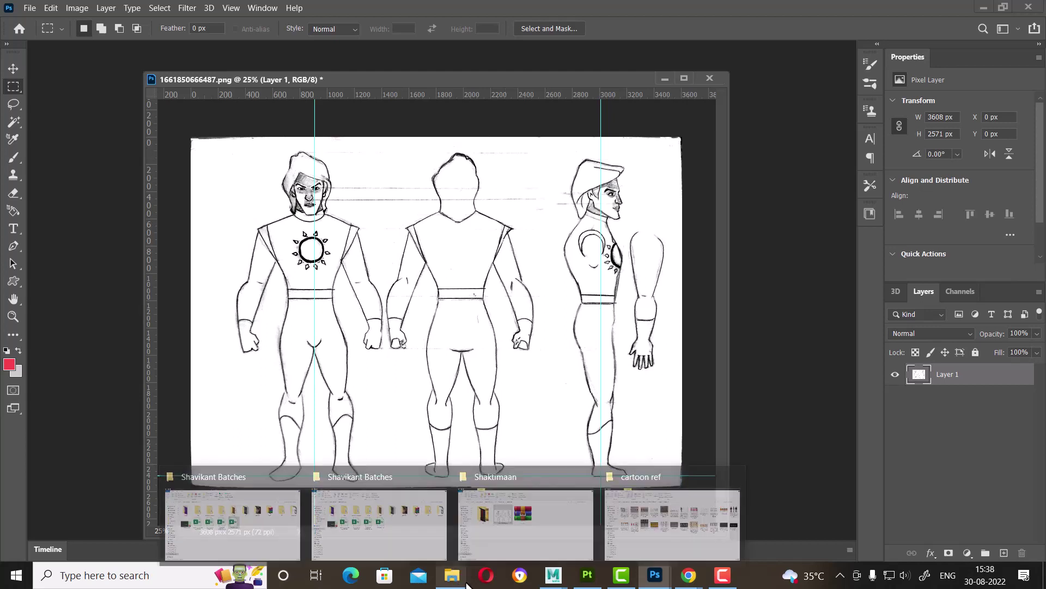
click(937, 431)
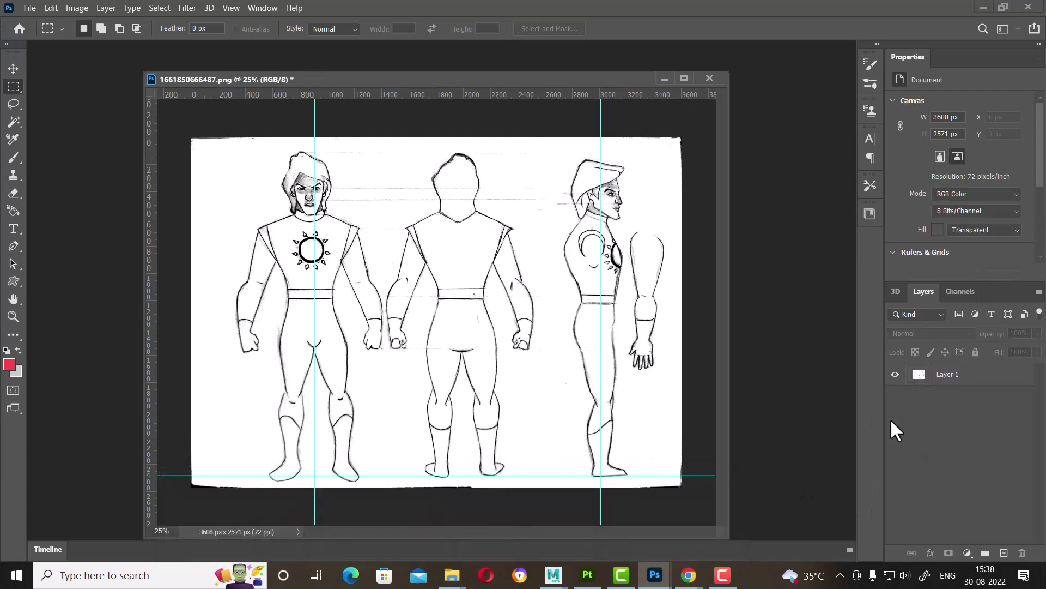
click(979, 380)
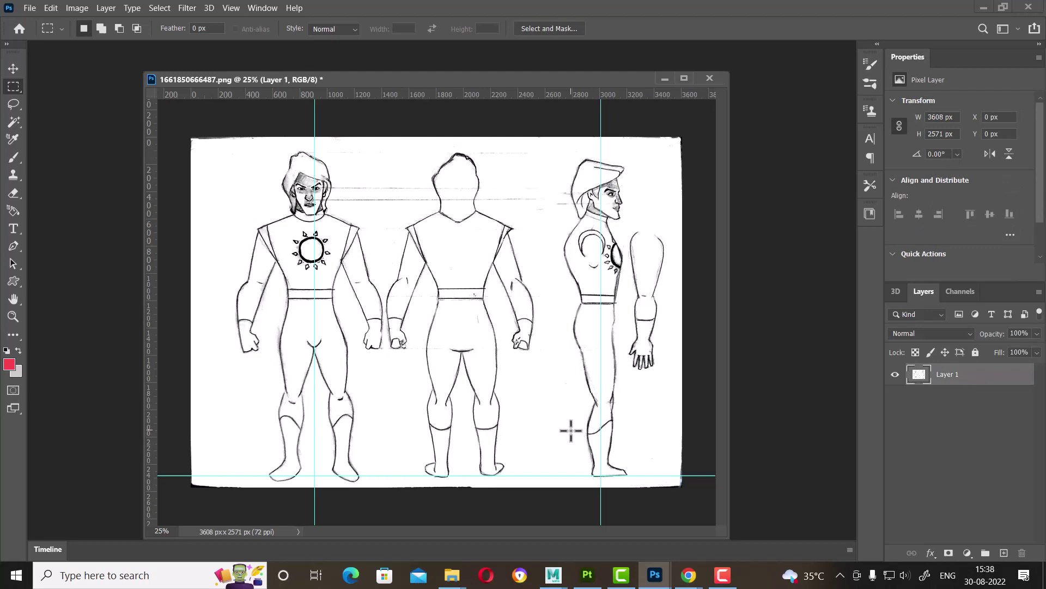
Step: Copy the front-view figure onto Layer 2 and rotate it about 1.18° clockwise
mouse_move(191, 137)
mouse_down()
mouse_move(230, 235)
mouse_move(387, 508)
mouse_up()
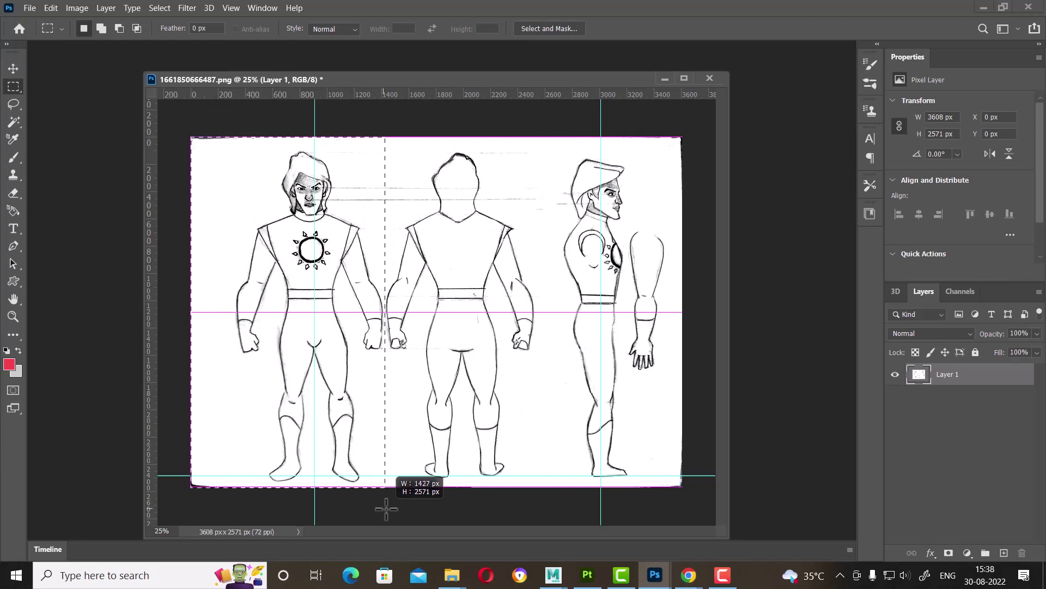
drag(388, 508, 386, 510)
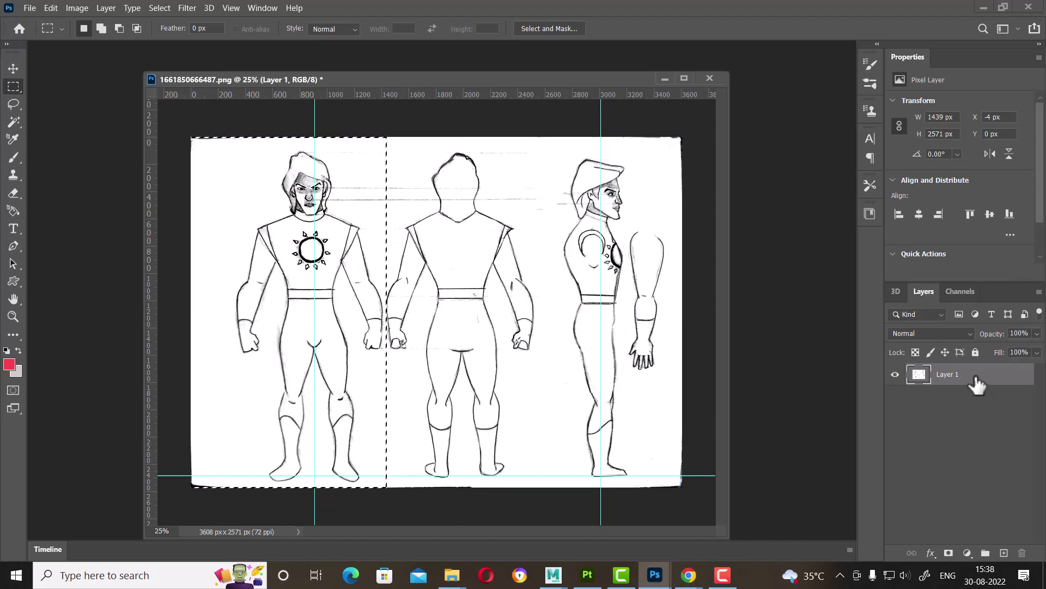
key(ctrl+j)
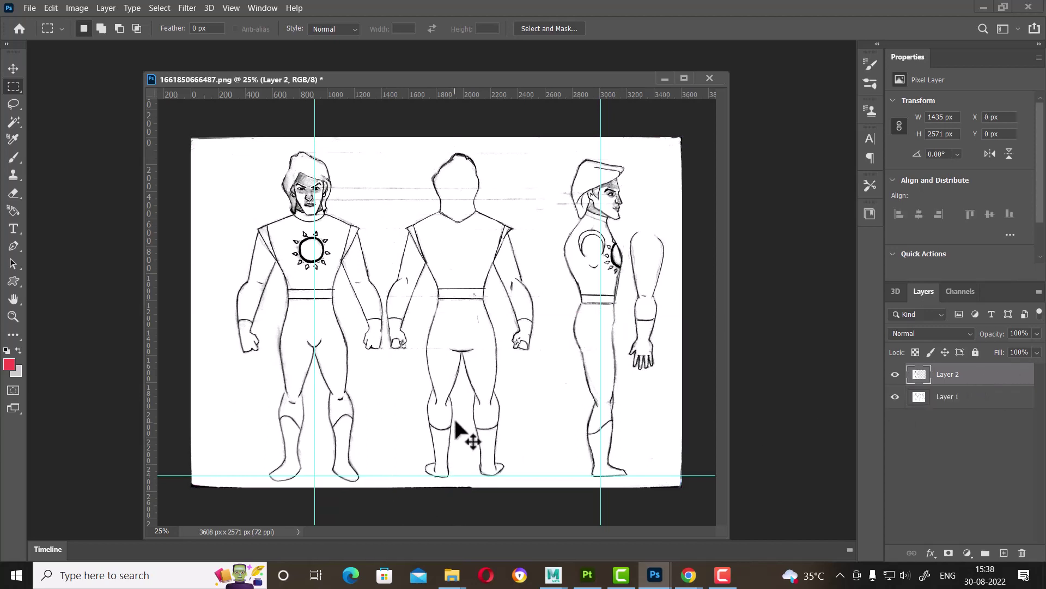
key(ctrl+t)
drag(431, 124, 445, 117)
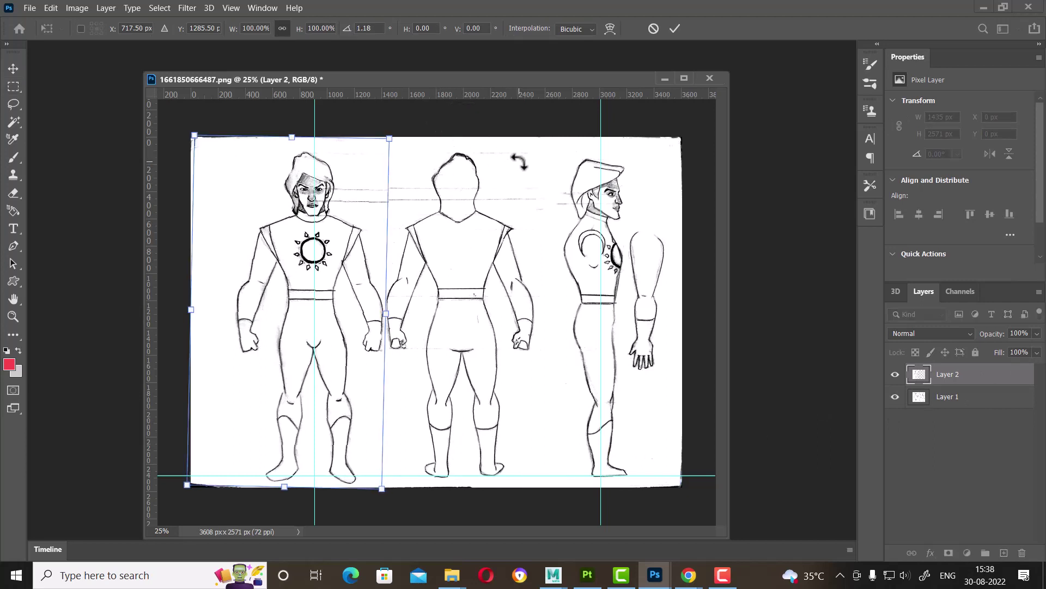
key(Return)
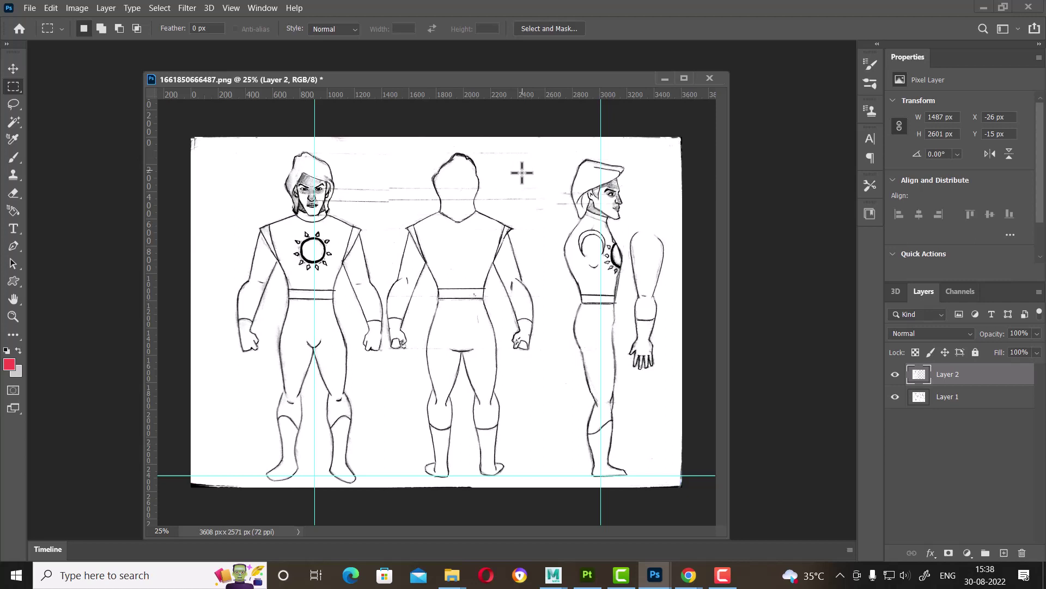
Step: Nudge the left vertical guide slightly left and zoom the sheet to 33.33%
key(v)
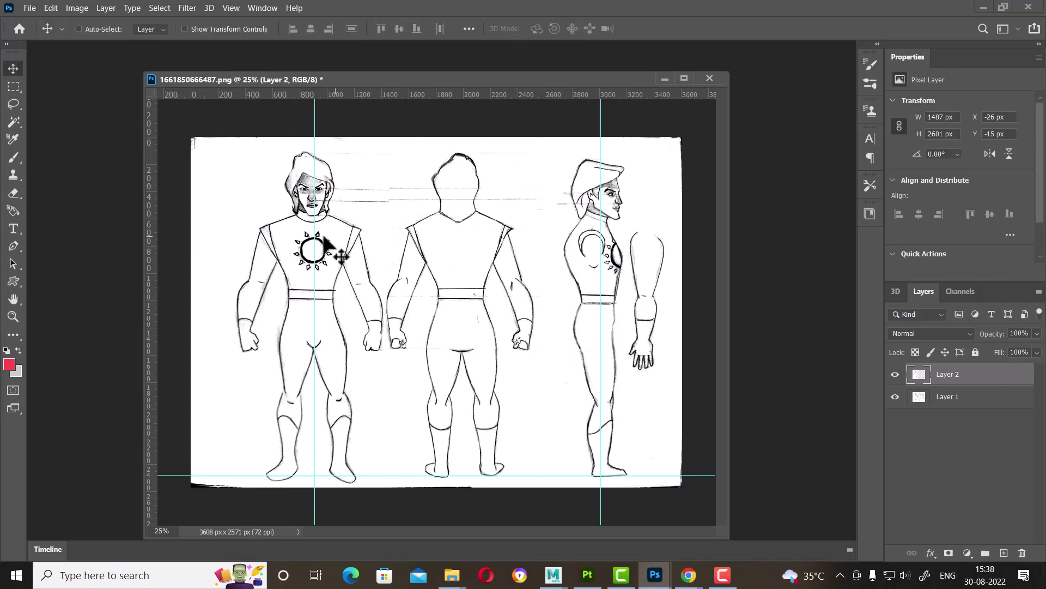
drag(317, 221, 315, 221)
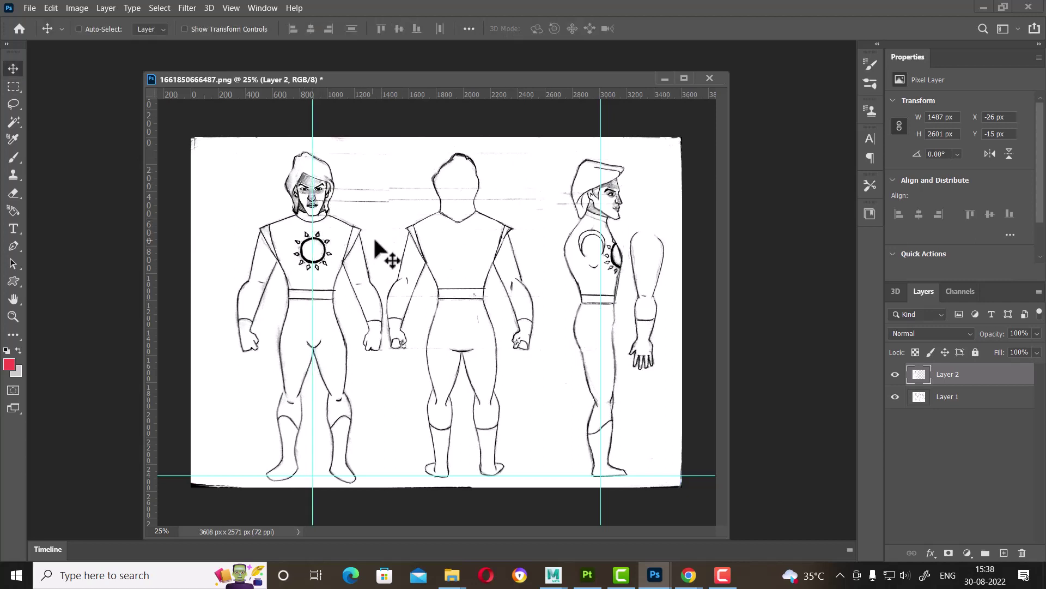
key(ctrl+plus)
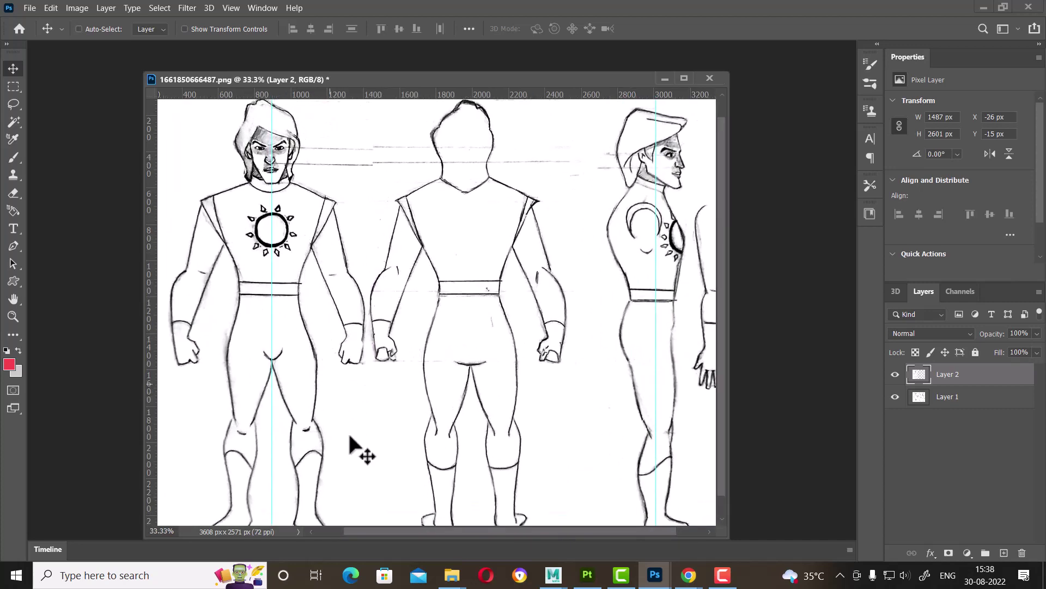
Step: Open the first reference image, 1661853177201.jpg, from the Shaktimaan src folder
click(717, 581)
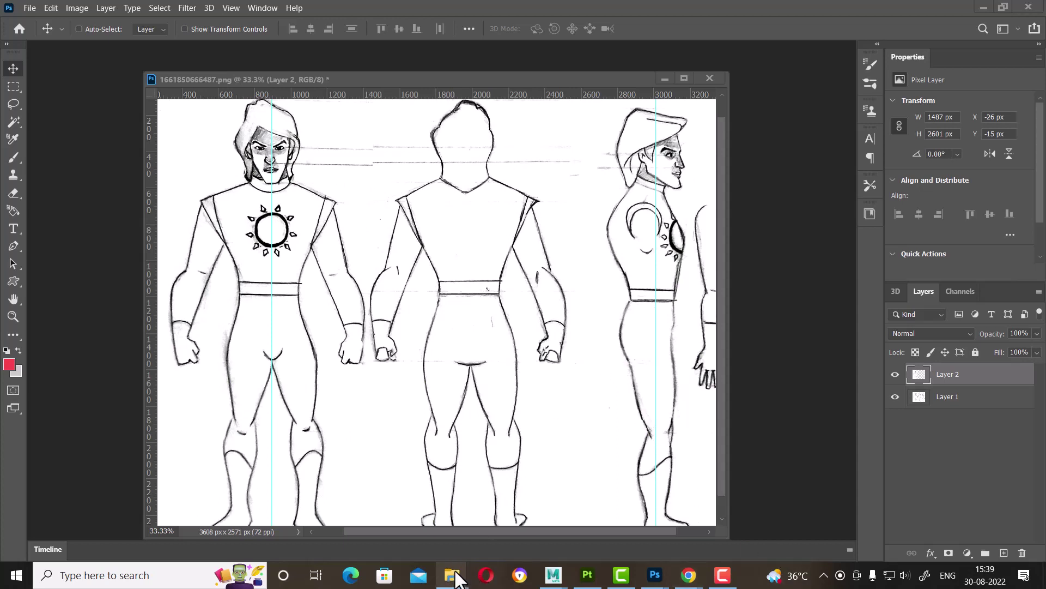
mouse_move(452, 574)
click(492, 528)
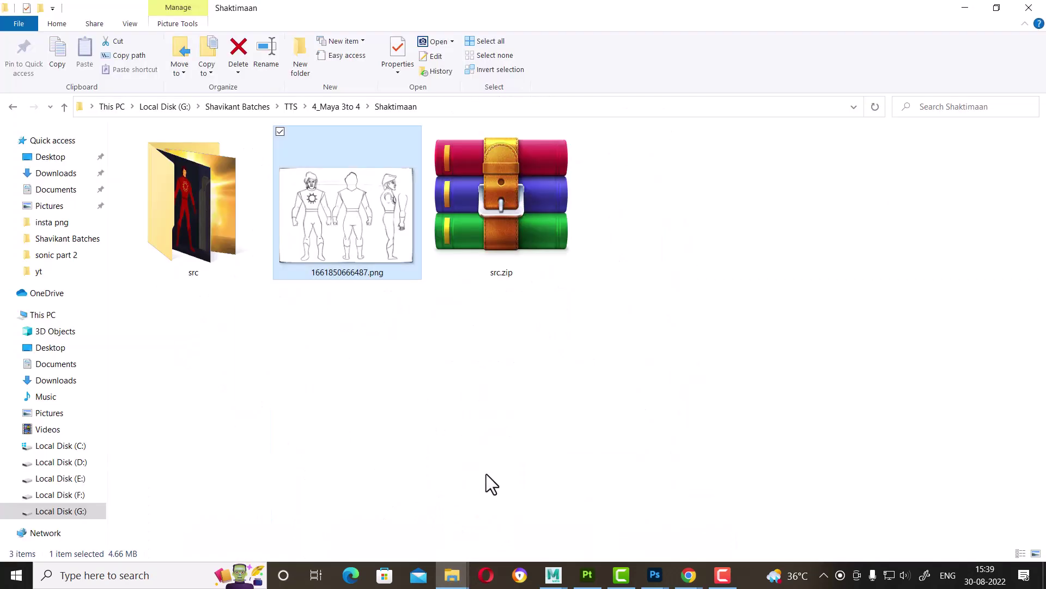
double_click(214, 213)
double_click(158, 175)
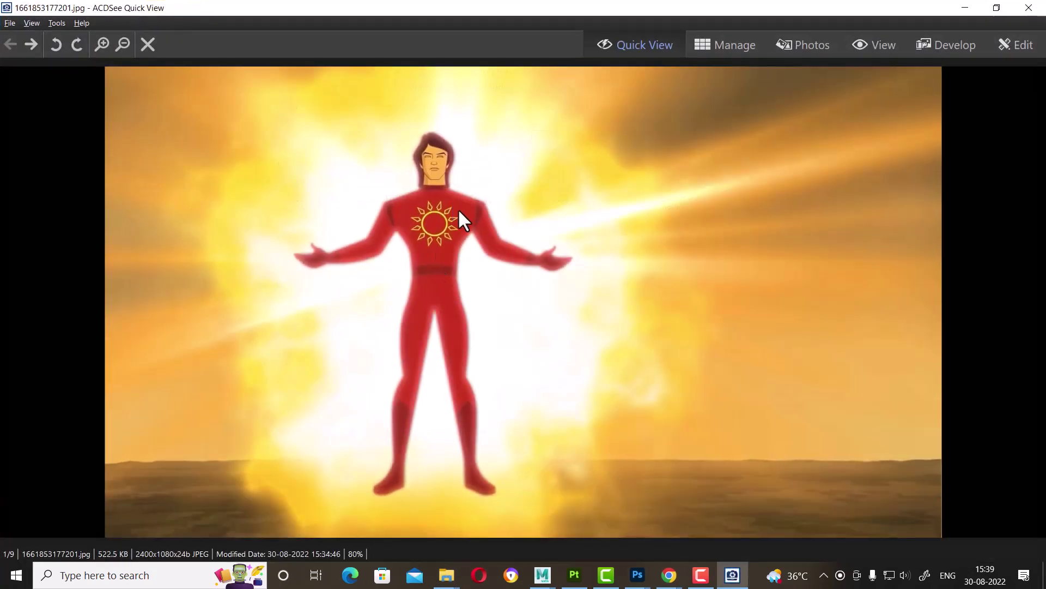
Step: Browse forward through the Shaktimaan reference stills in ACDSee Quick View
scroll(483, 240, down, 1)
scroll(484, 246, down, 1)
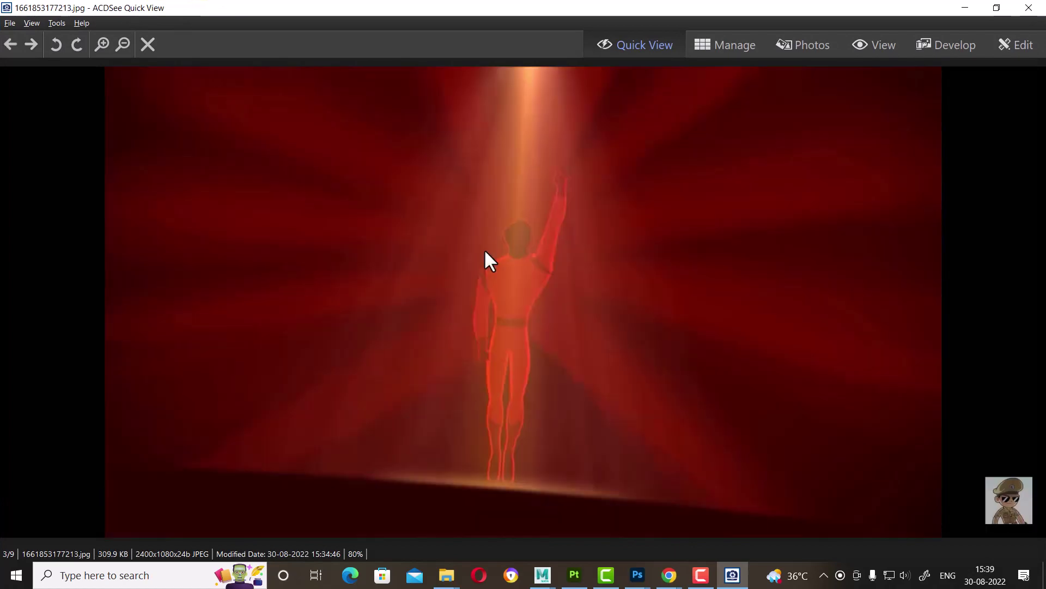
scroll(483, 248, down, 1)
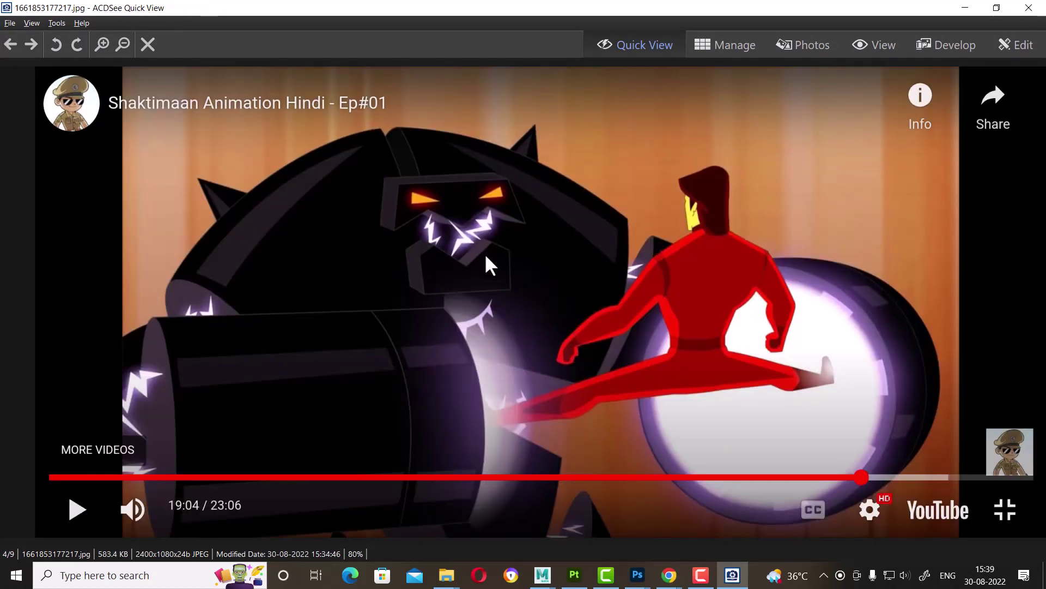
scroll(485, 253, down, 1)
scroll(490, 268, down, 1)
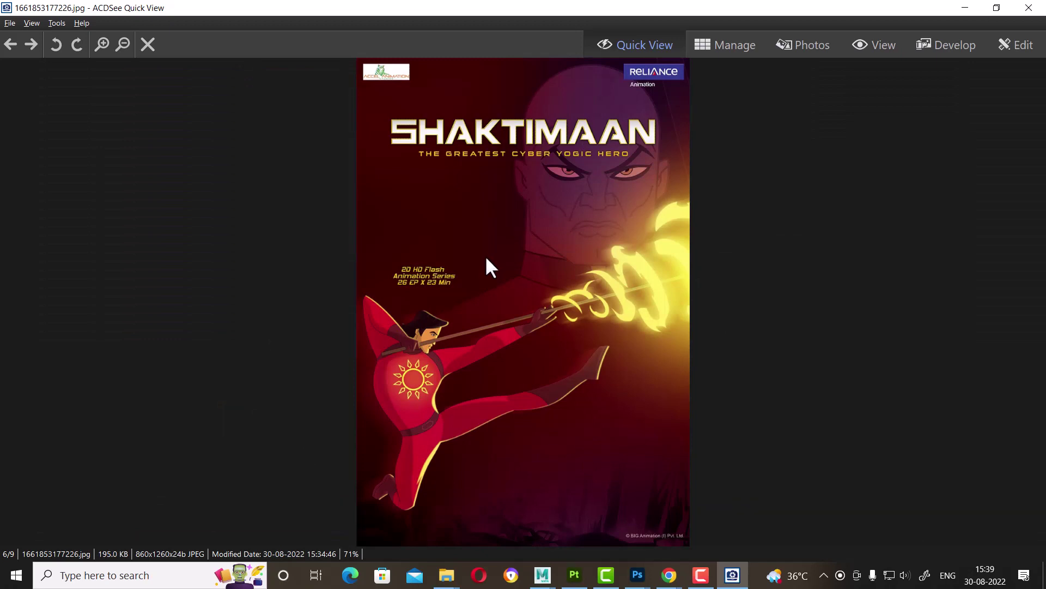
Step: Browse back through the stills, then minimise the viewer and return to Photoshop
scroll(486, 259, up, 1)
scroll(486, 259, up, 1)
scroll(490, 267, up, 1)
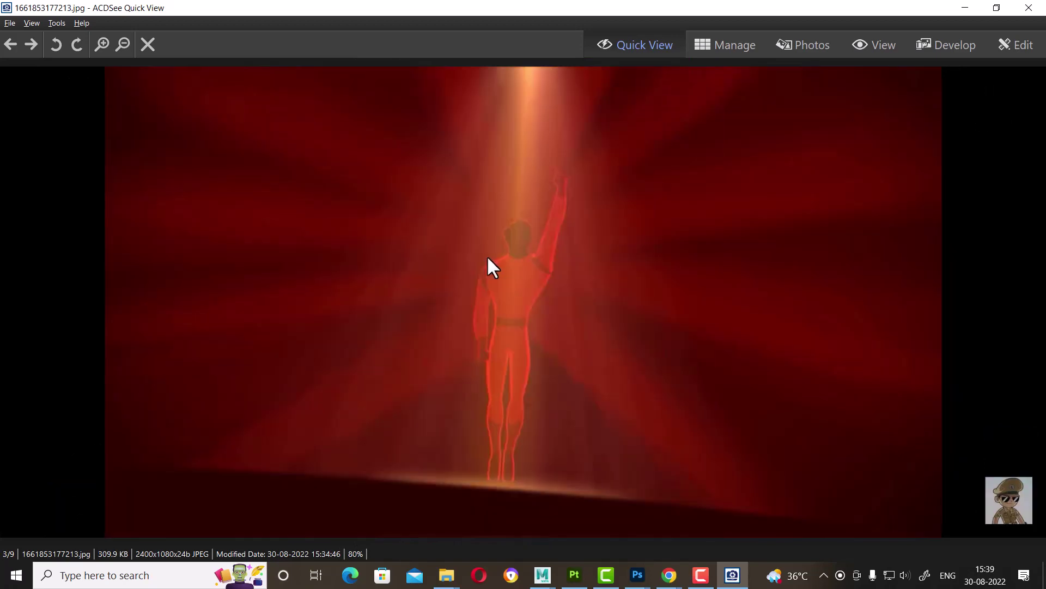
scroll(490, 267, up, 1)
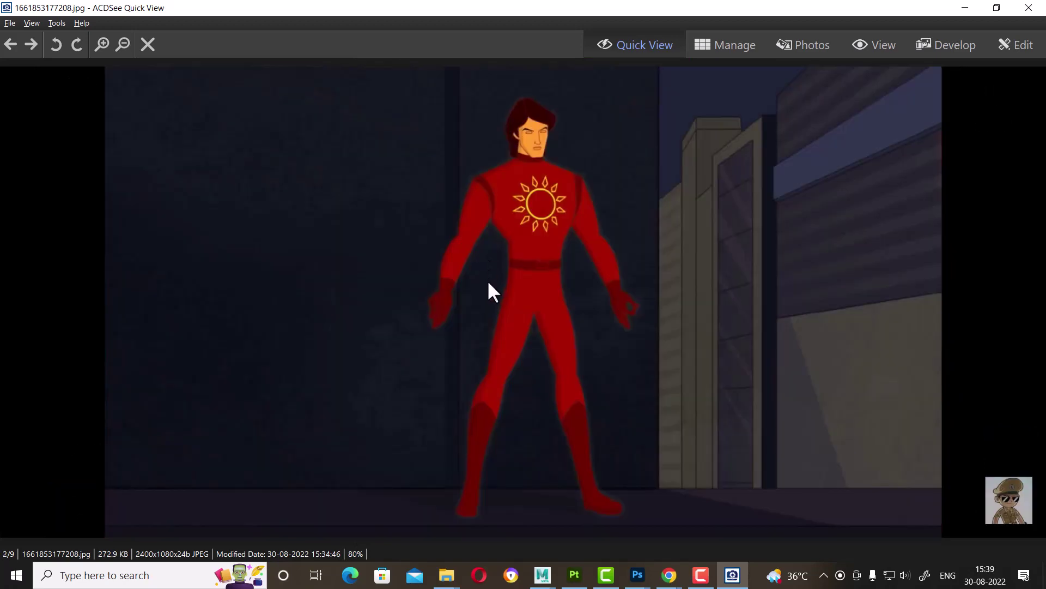
scroll(487, 280, up, 1)
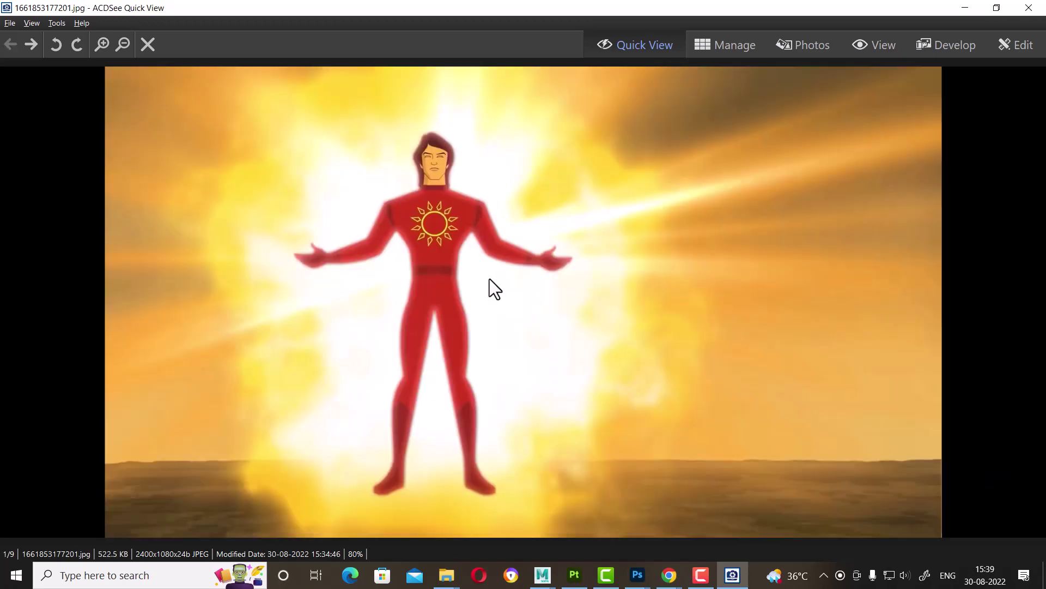
scroll(490, 279, down, 2)
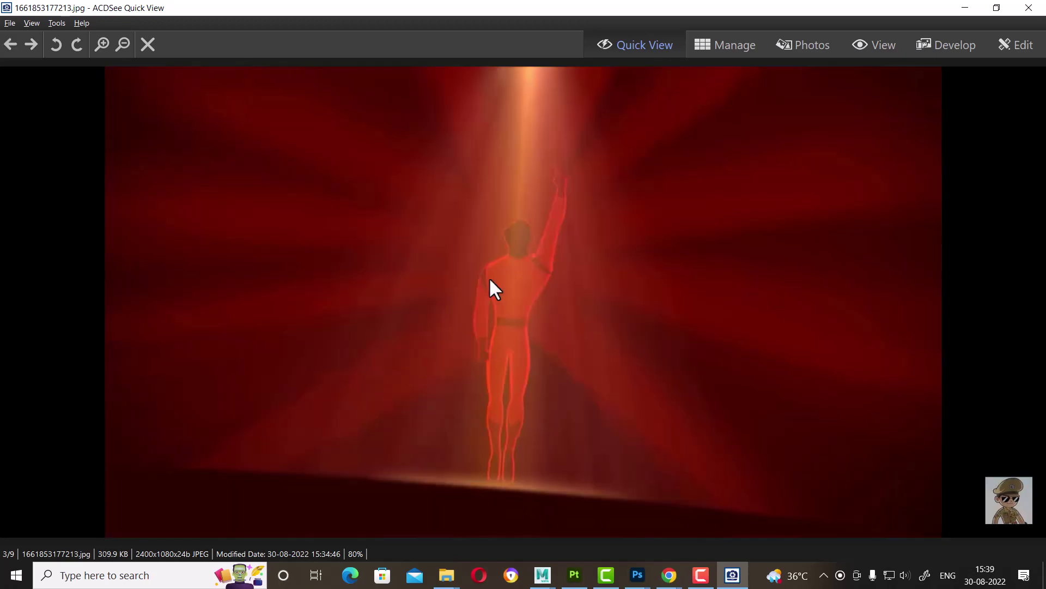
click(962, 11)
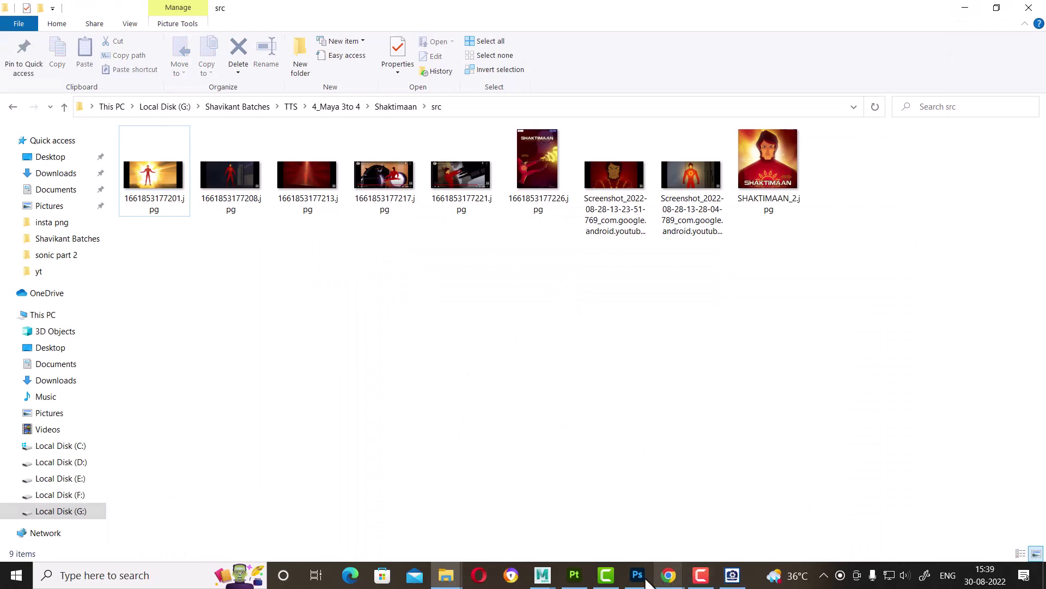
mouse_move(637, 575)
click(761, 522)
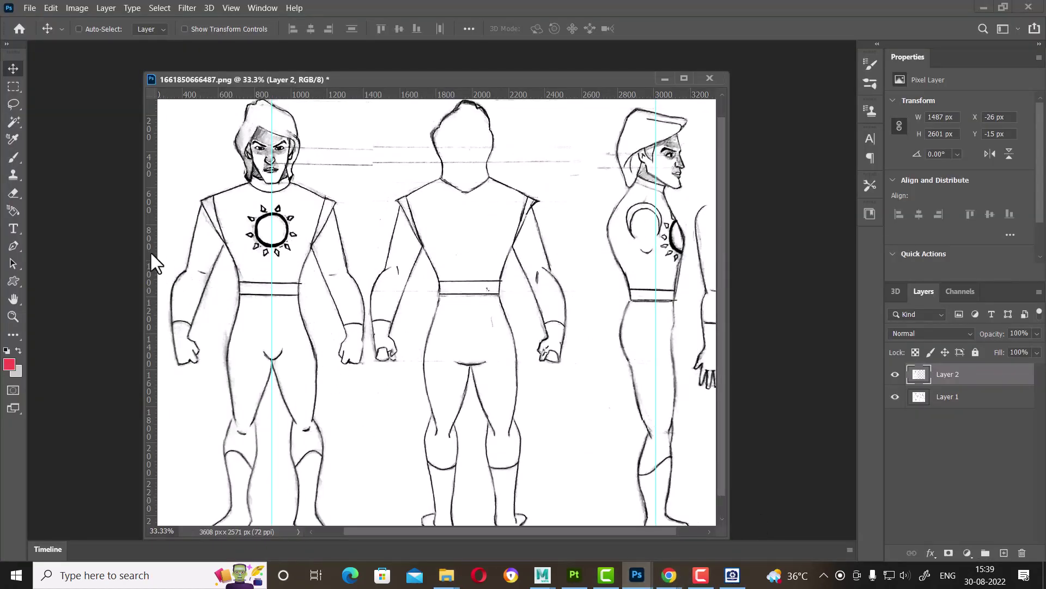
Step: Add a vertical guide at about 2000 px through the back figure and enlarge the document window
drag(150, 253, 473, 298)
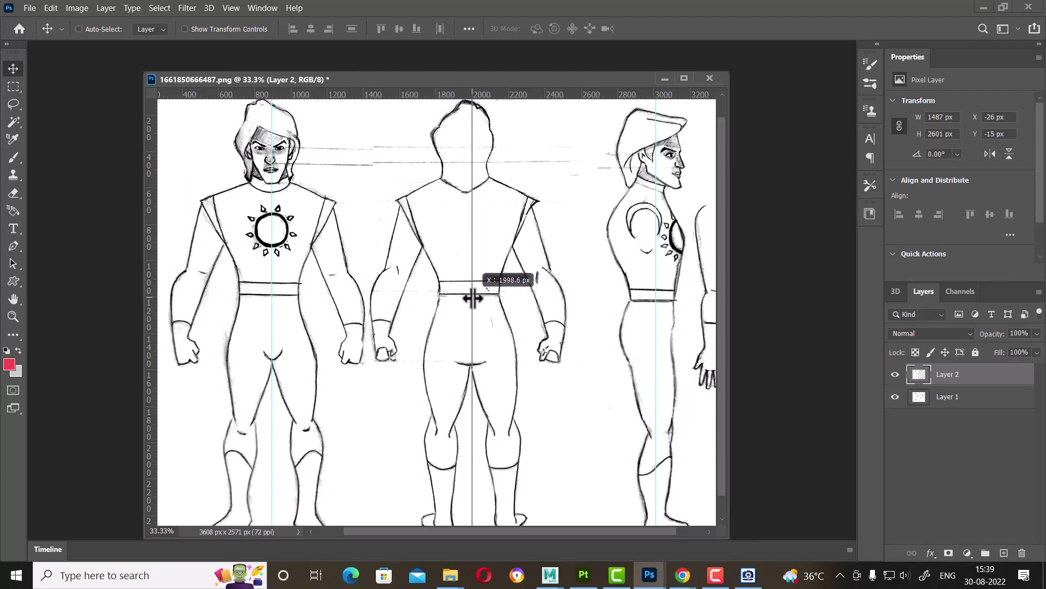
drag(473, 298, 472, 297)
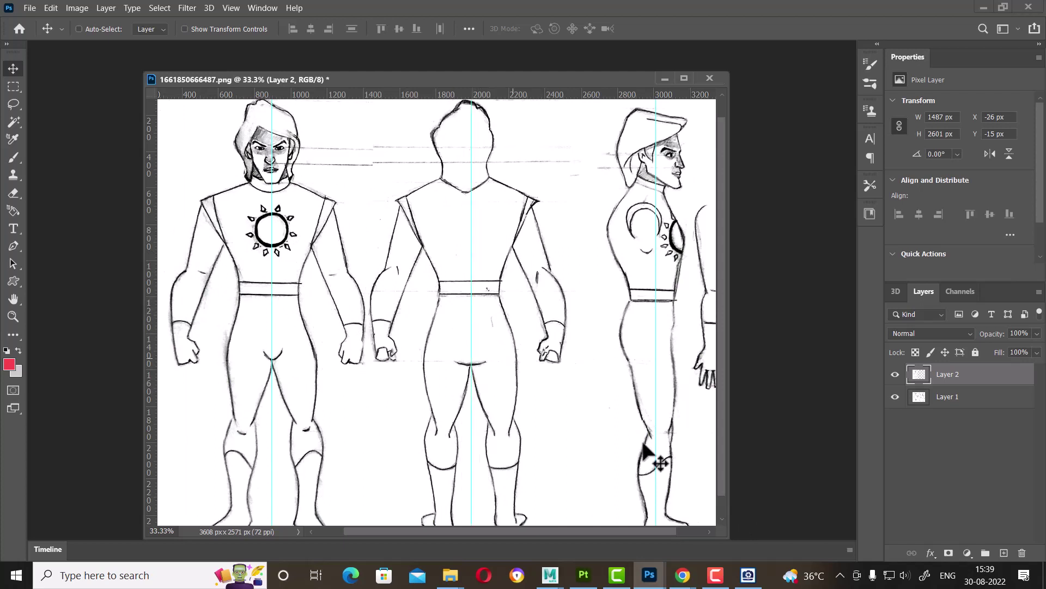
drag(358, 79, 263, 53)
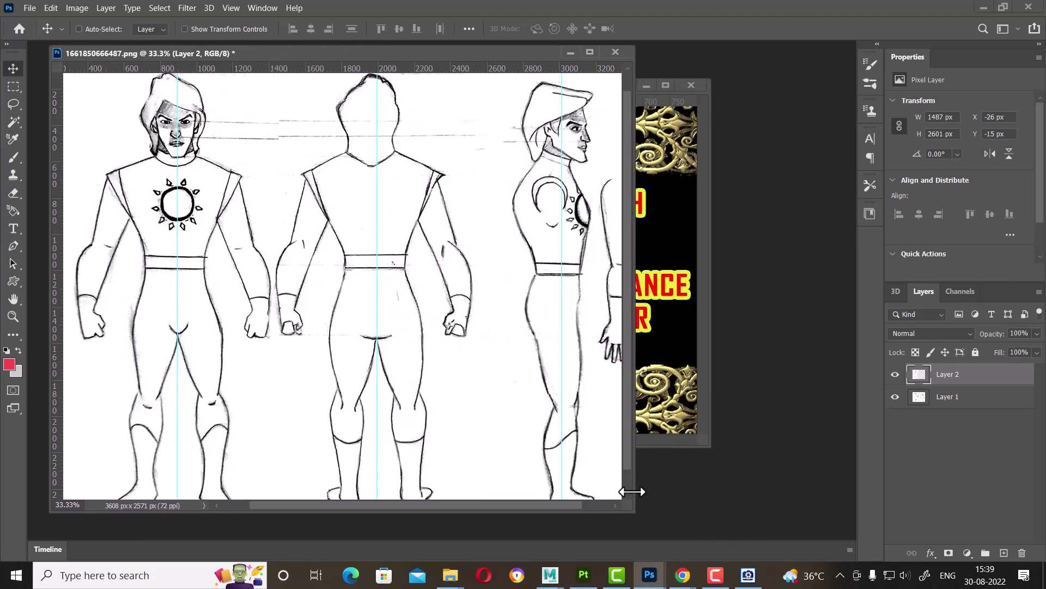
drag(634, 512, 844, 575)
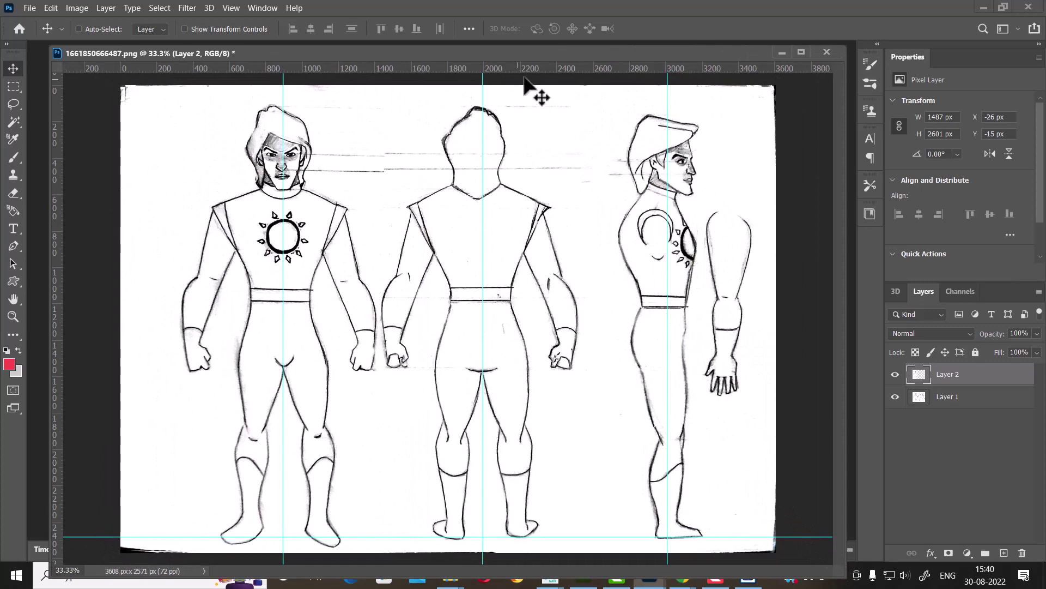
Step: Add horizontal guides across the heads (about 490.7 and 544.6 px) and nudge the front figure down
drag(529, 70, 555, 195)
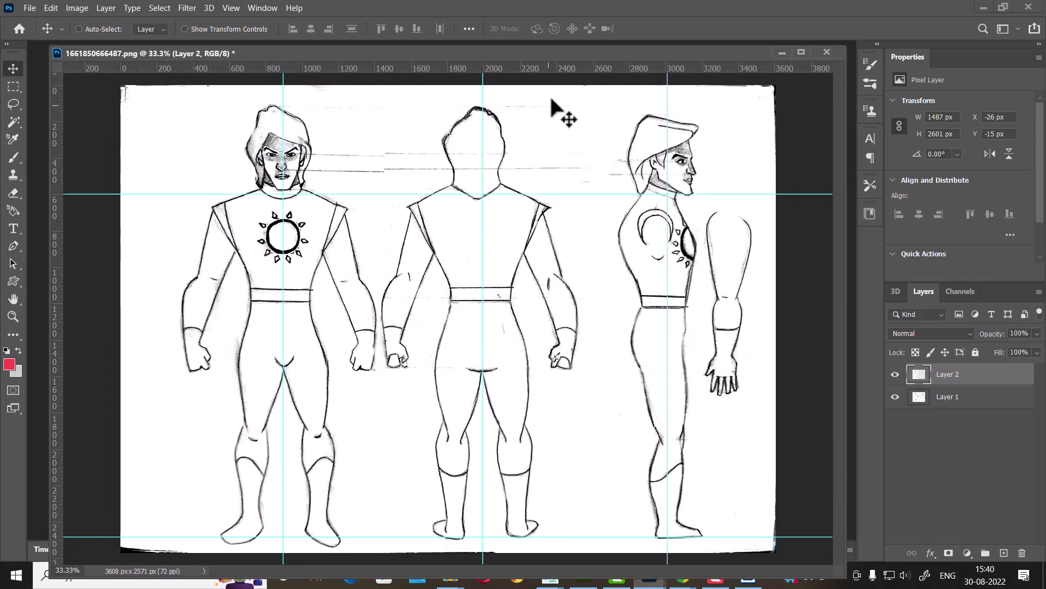
drag(565, 70, 581, 116)
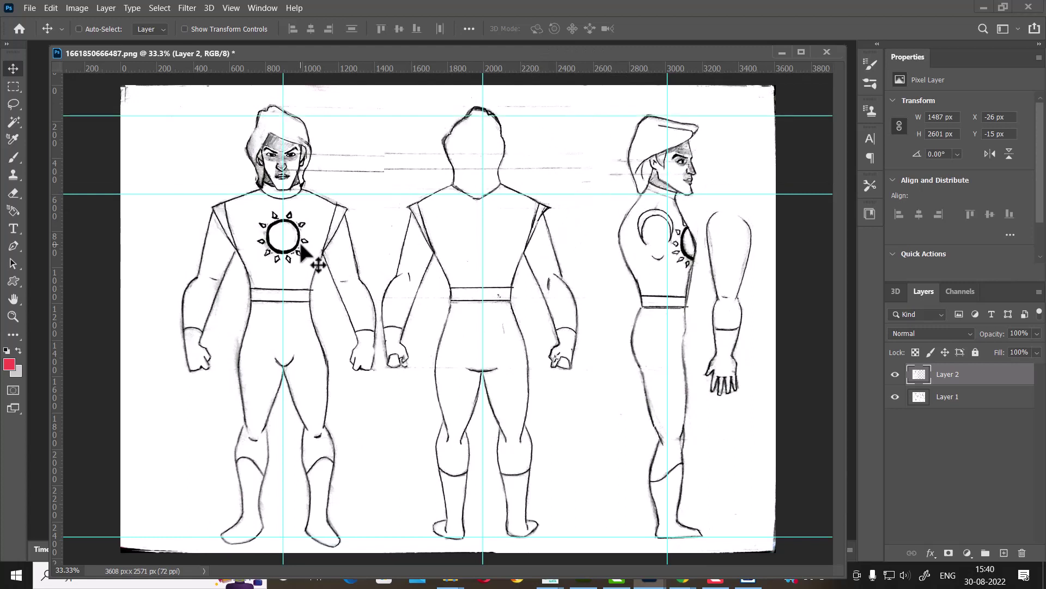
drag(321, 200, 314, 198)
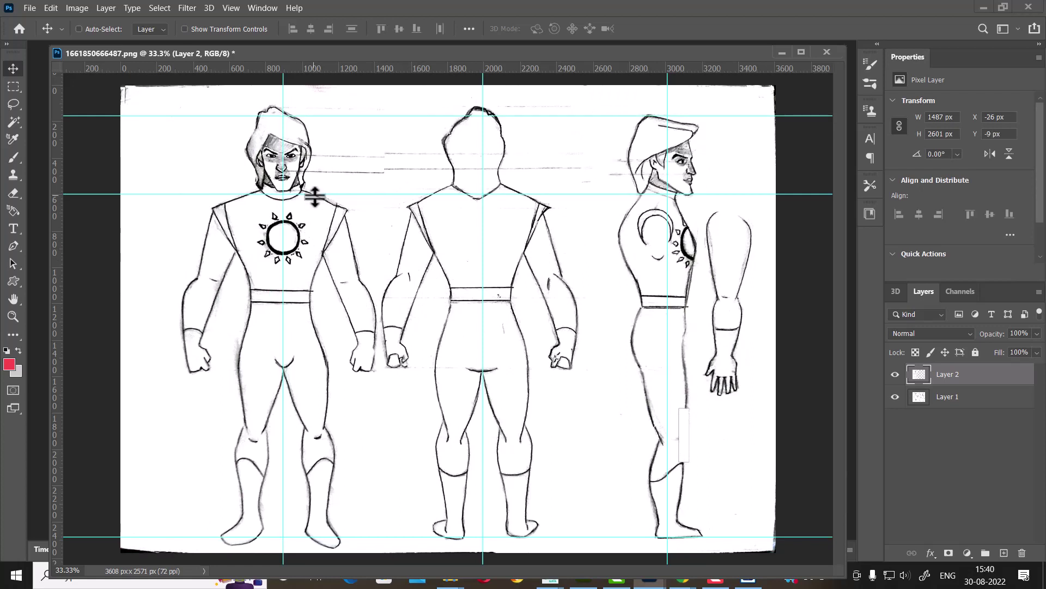
key(shift+Down)
key(Down)
key(Down)
key(Down)
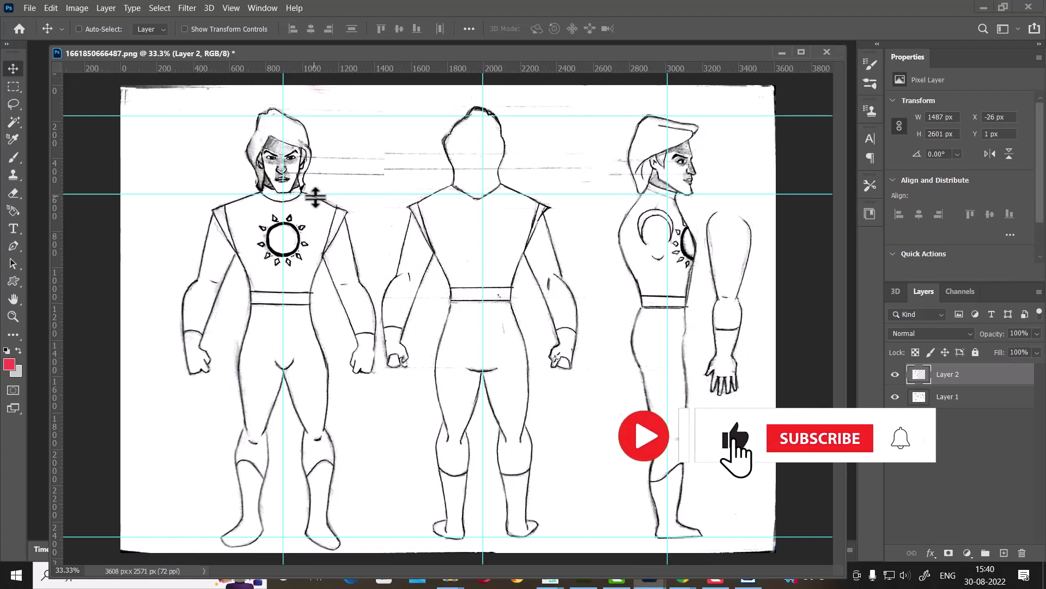
drag(499, 70, 563, 173)
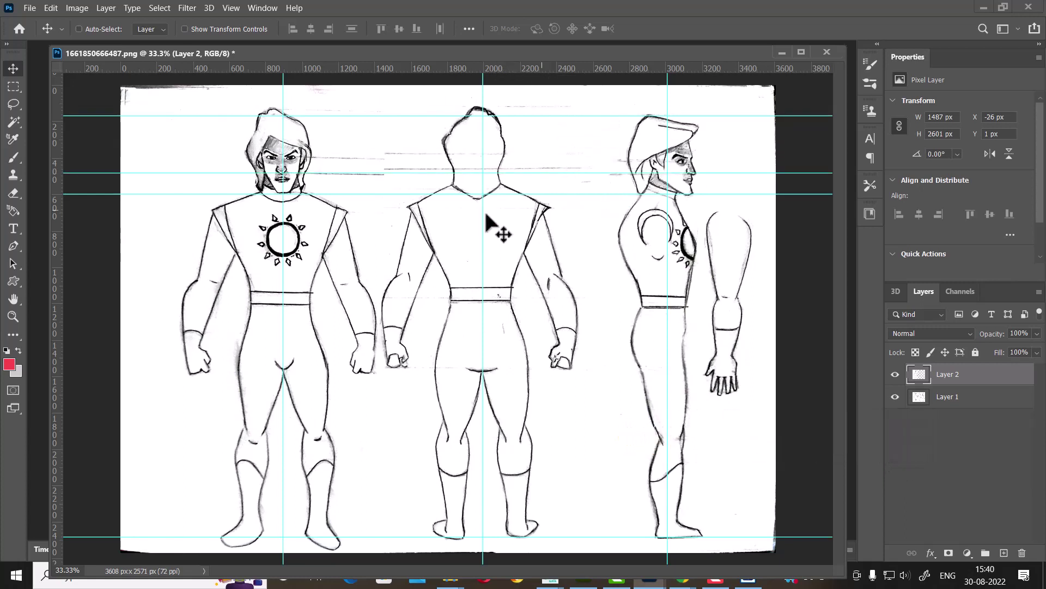
mouse_move(505, 69)
mouse_down()
mouse_move(554, 134)
mouse_move(559, 181)
mouse_up()
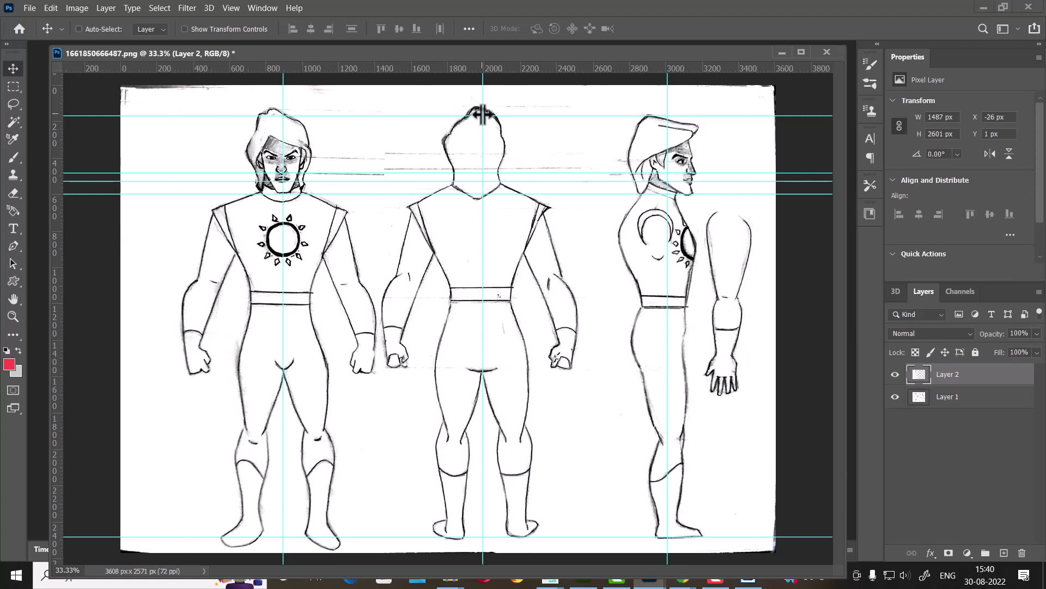
Step: Marquee the middle back-view figure on Layer 1 and copy it to Layer 3, 1162 px wide
click(970, 401)
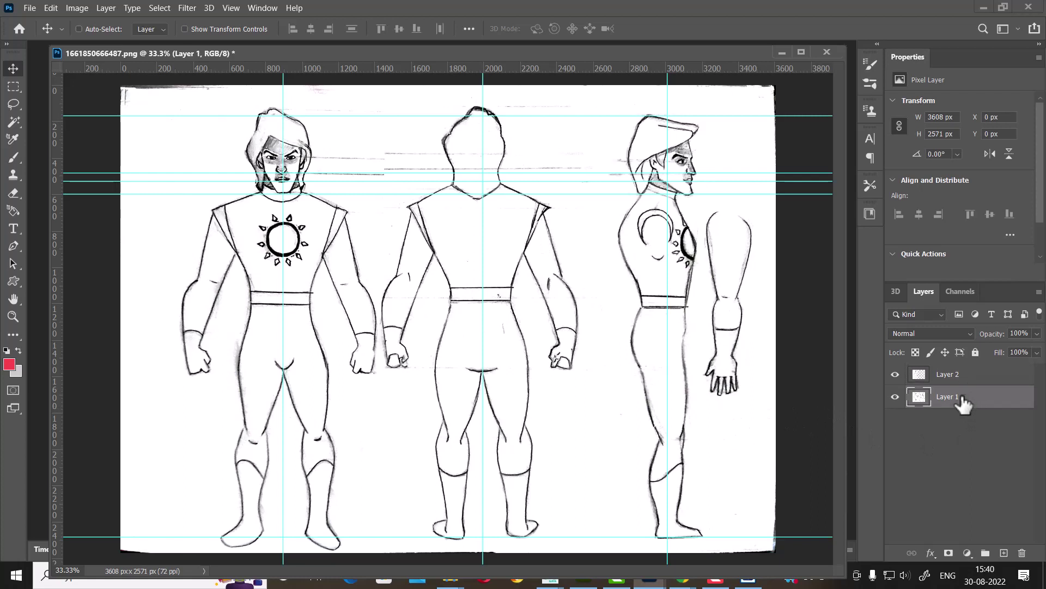
key(m)
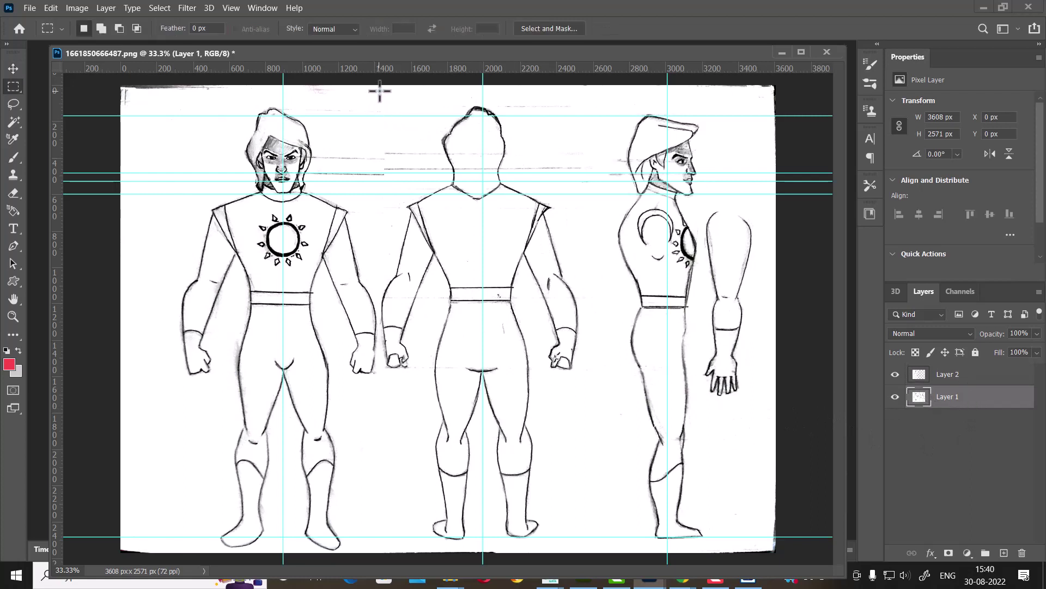
mouse_move(382, 86)
mouse_down()
mouse_move(569, 558)
mouse_move(594, 559)
mouse_up()
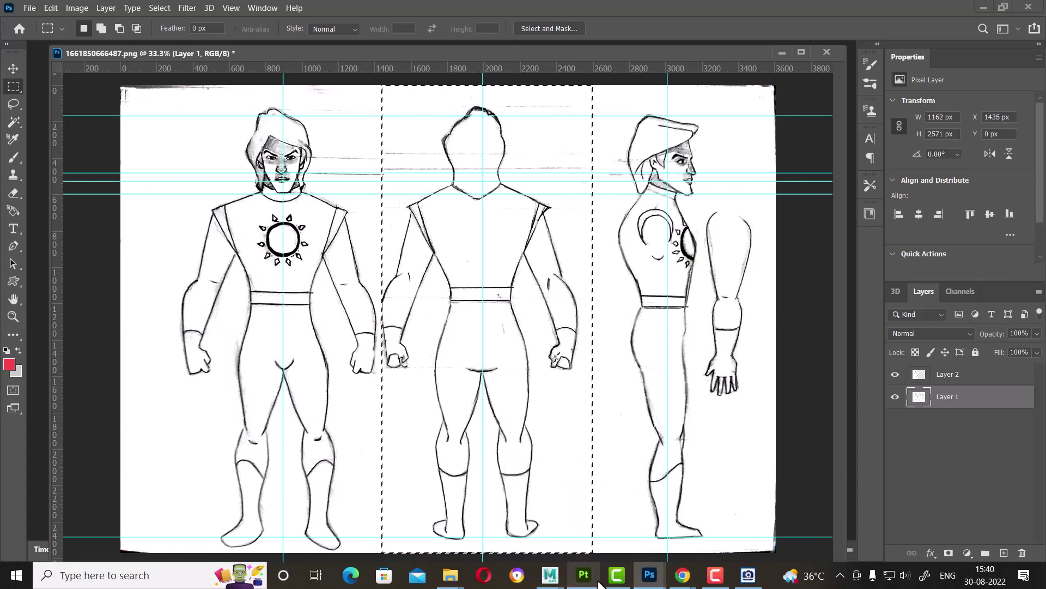
key(Left)
key(Left)
key(Left)
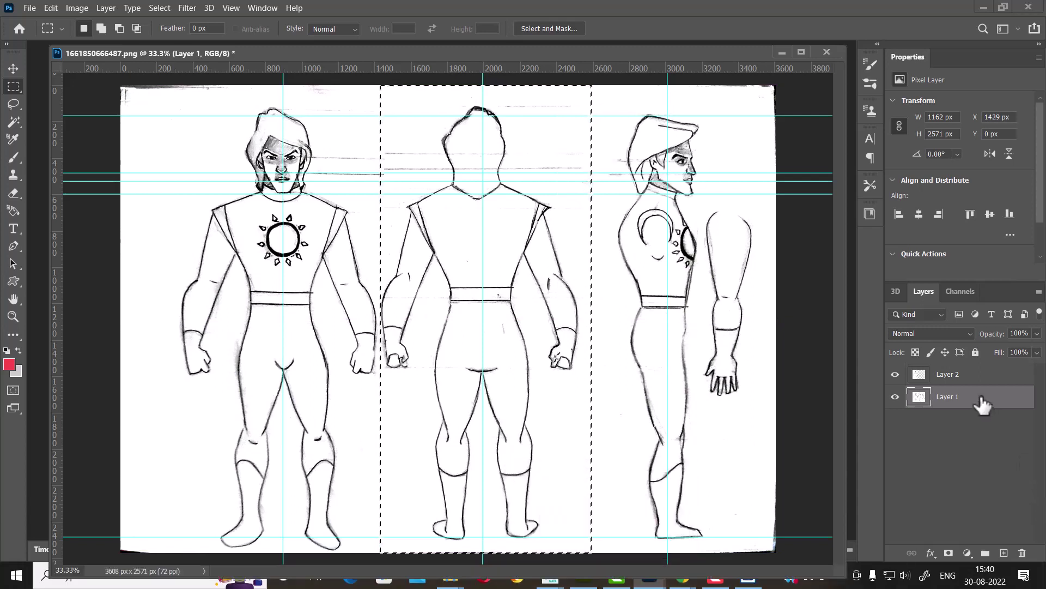
key(ctrl+j)
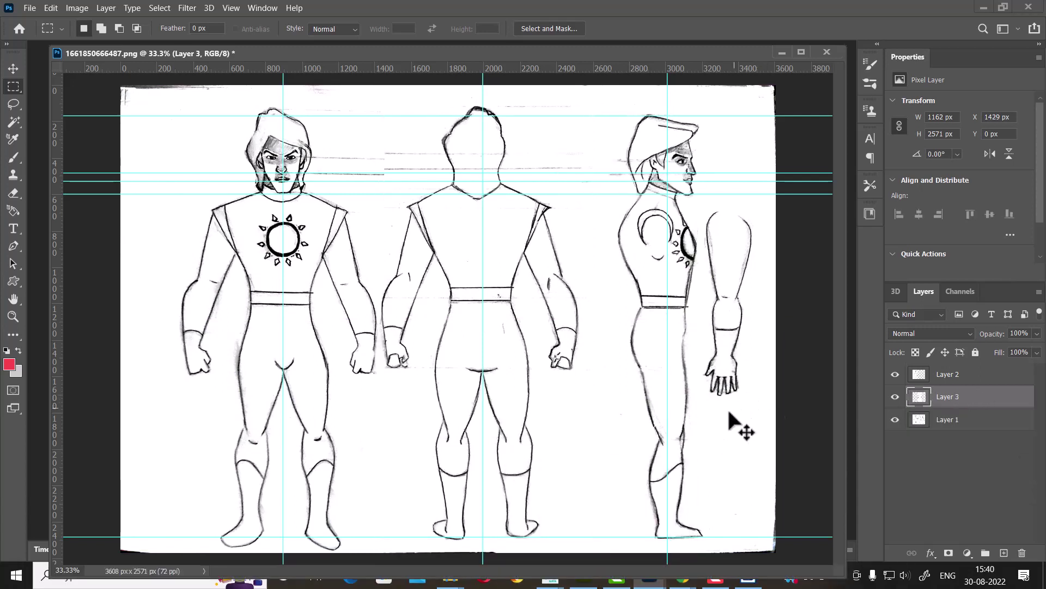
Step: Rotate the Layer 3 back-view figure about 0.88° and shift it slightly right
key(ctrl+t)
drag(612, 146, 615, 152)
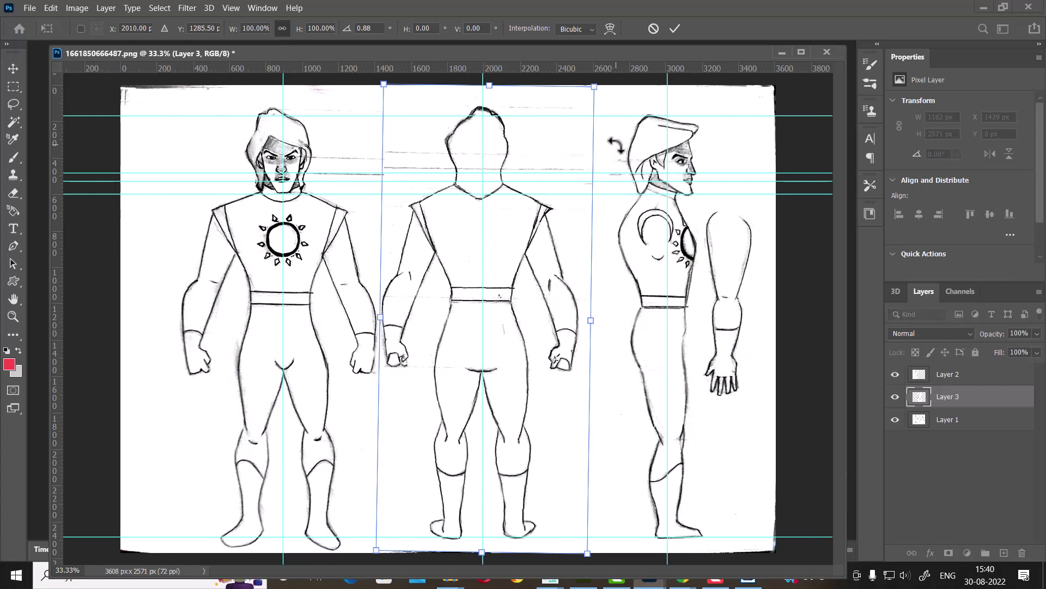
key(Right)
key(Right)
key(Right)
key(Right)
key(Right)
key(Right)
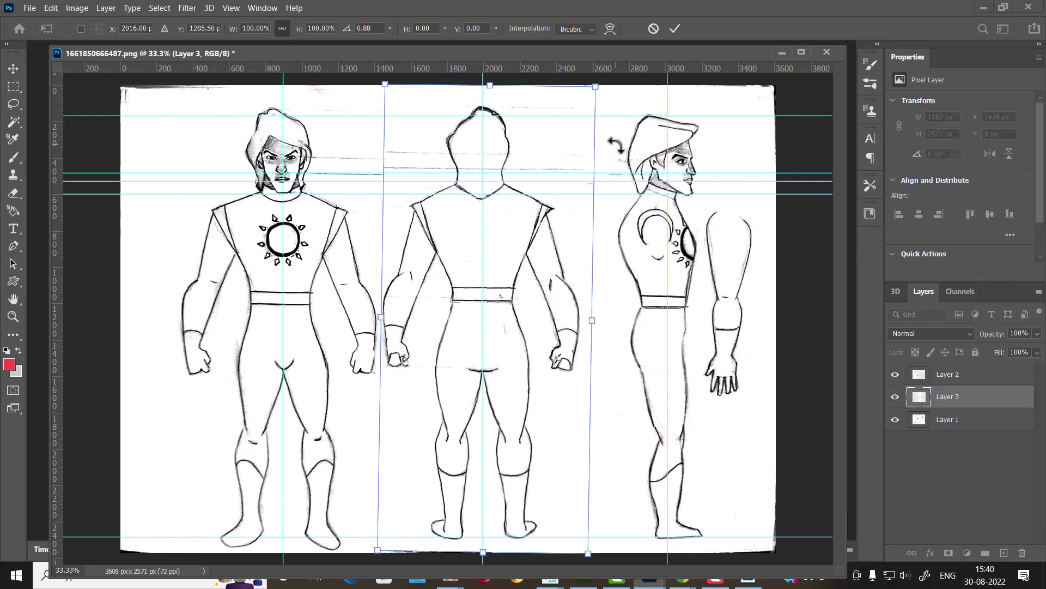
key(Return)
key(m)
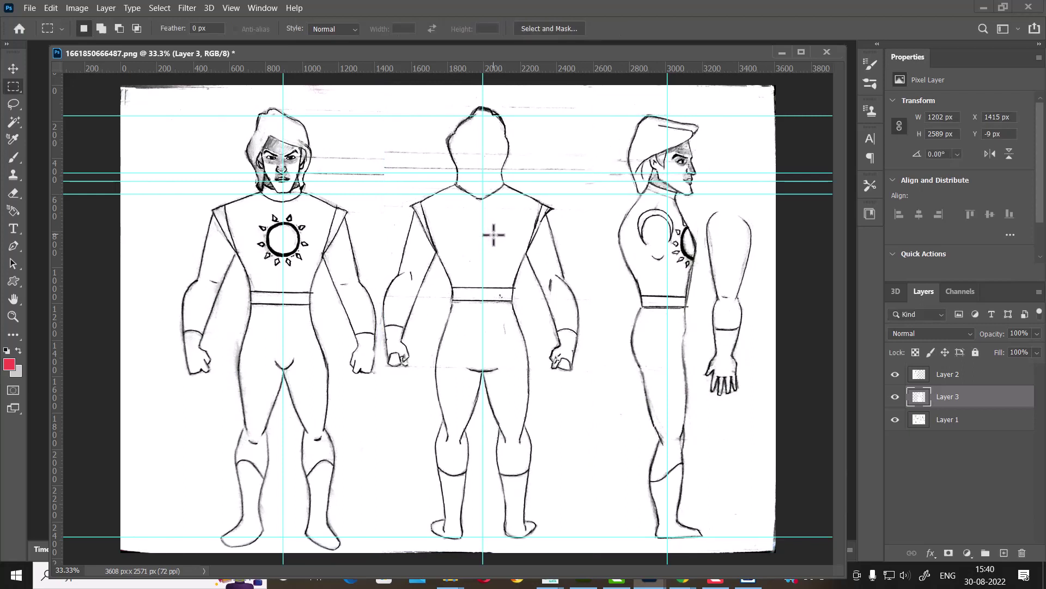
key(v)
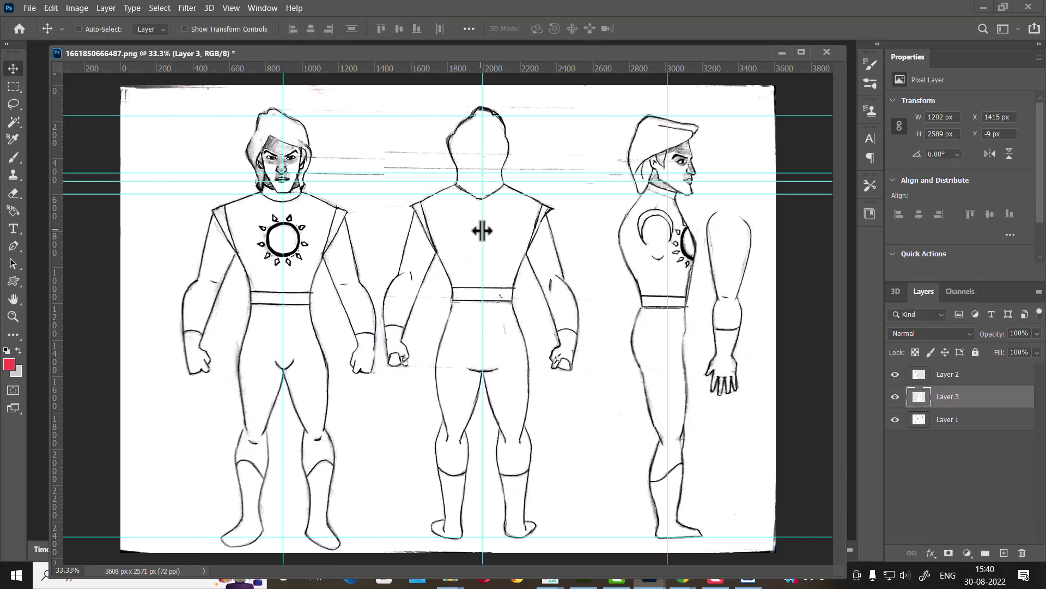
Step: Settle the middle vertical guide at about X 1984 px on the back figure's centre line
drag(480, 231, 479, 207)
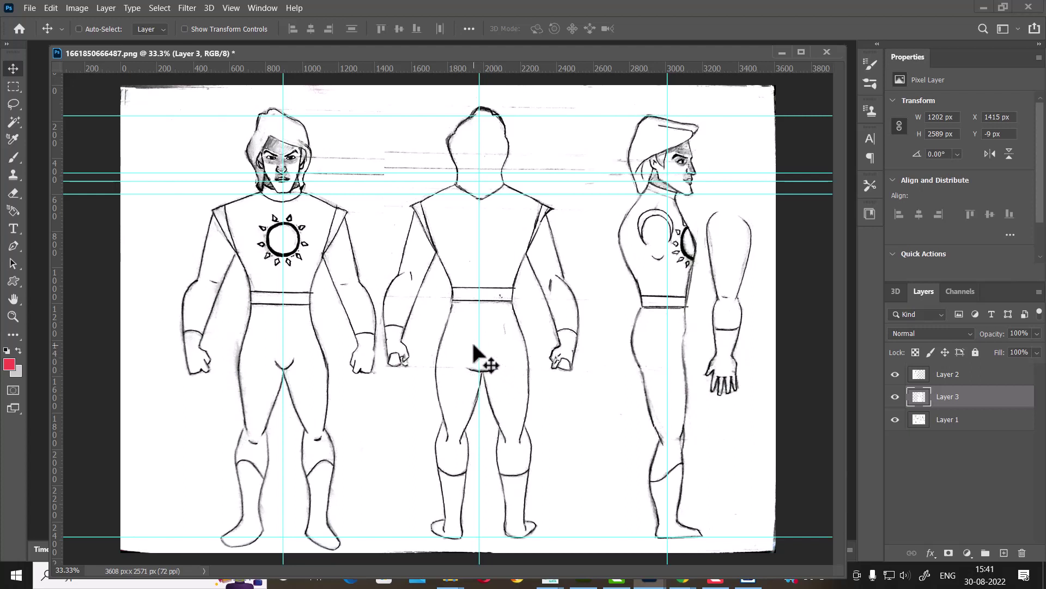
mouse_move(479, 346)
mouse_down()
mouse_move(487, 342)
mouse_move(483, 389)
mouse_up()
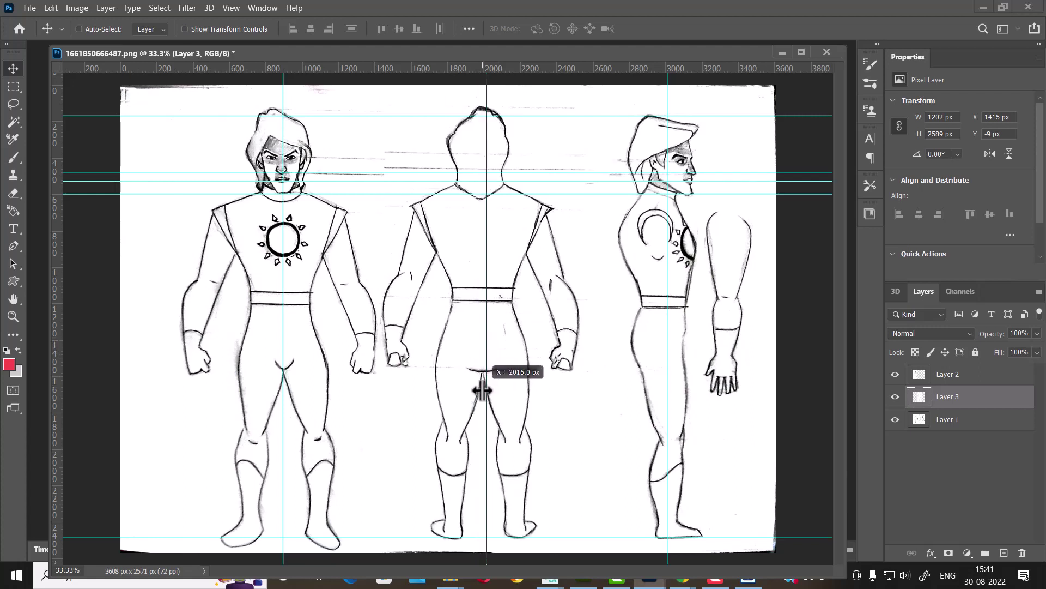
drag(482, 388, 484, 374)
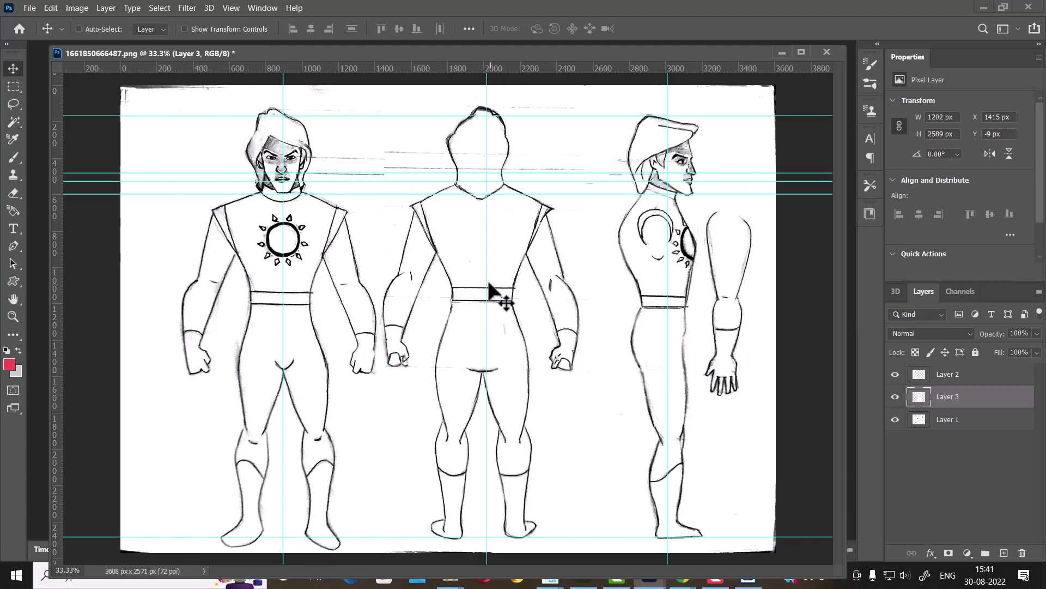
drag(480, 285, 485, 278)
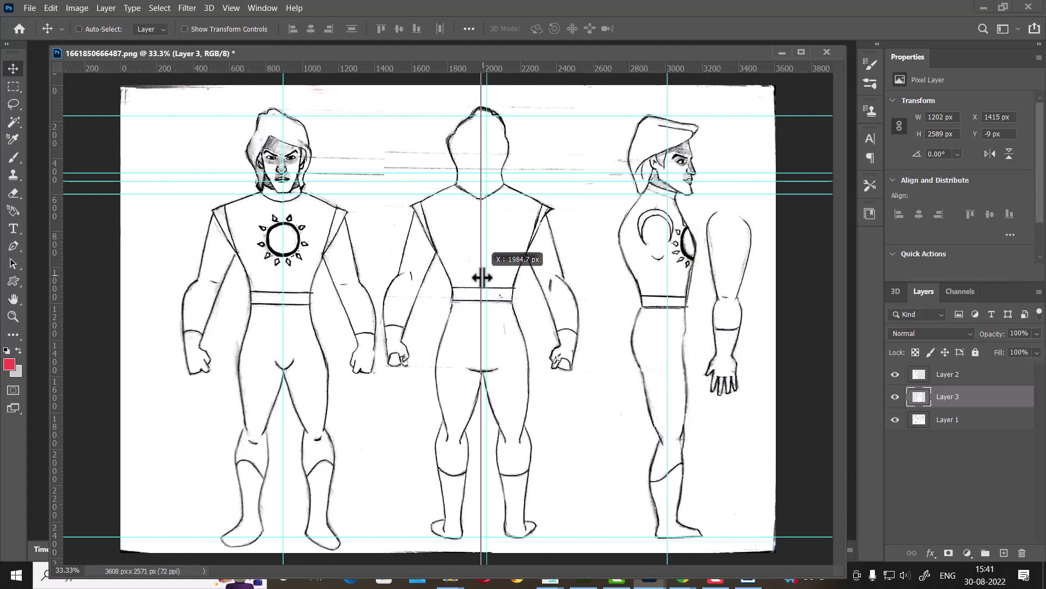
drag(485, 277, 481, 279)
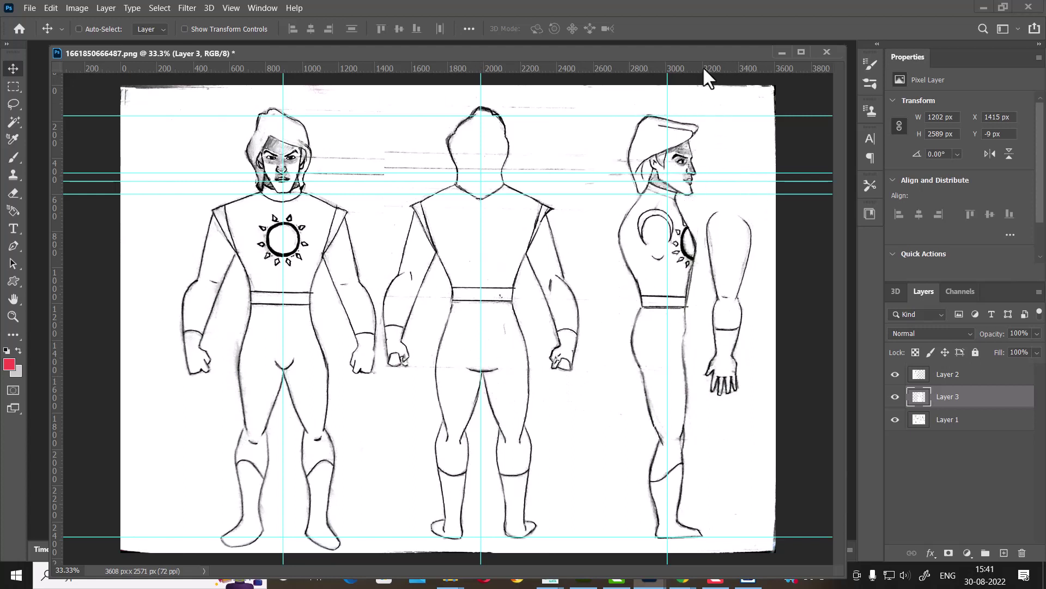
Step: Add horizontal guides at shoulders, chest, waist, hands and knees, including about 946, 1210 and 1932 px
drag(704, 69, 712, 214)
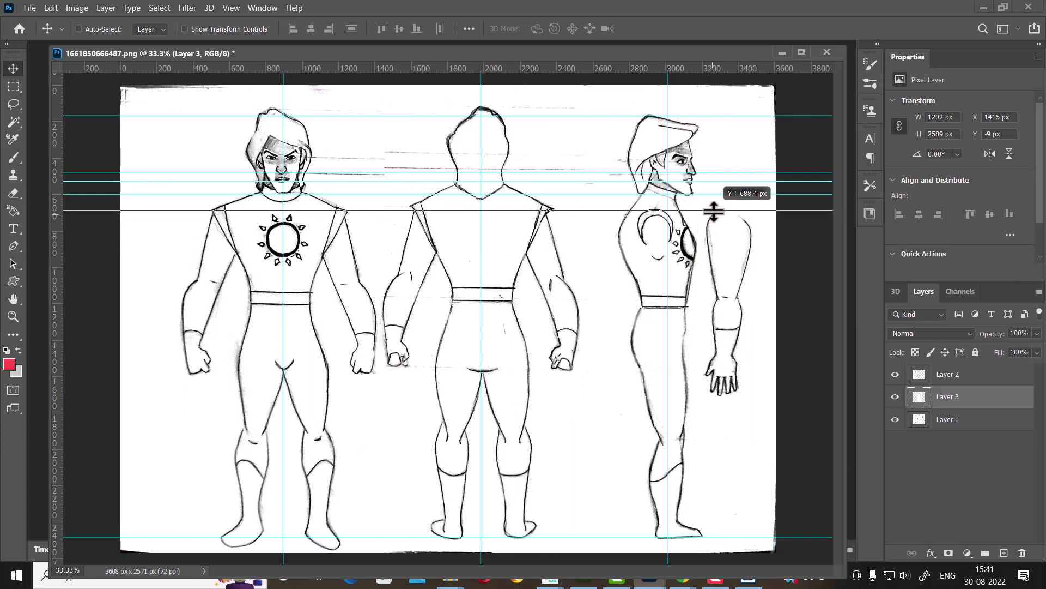
drag(708, 68, 730, 258)
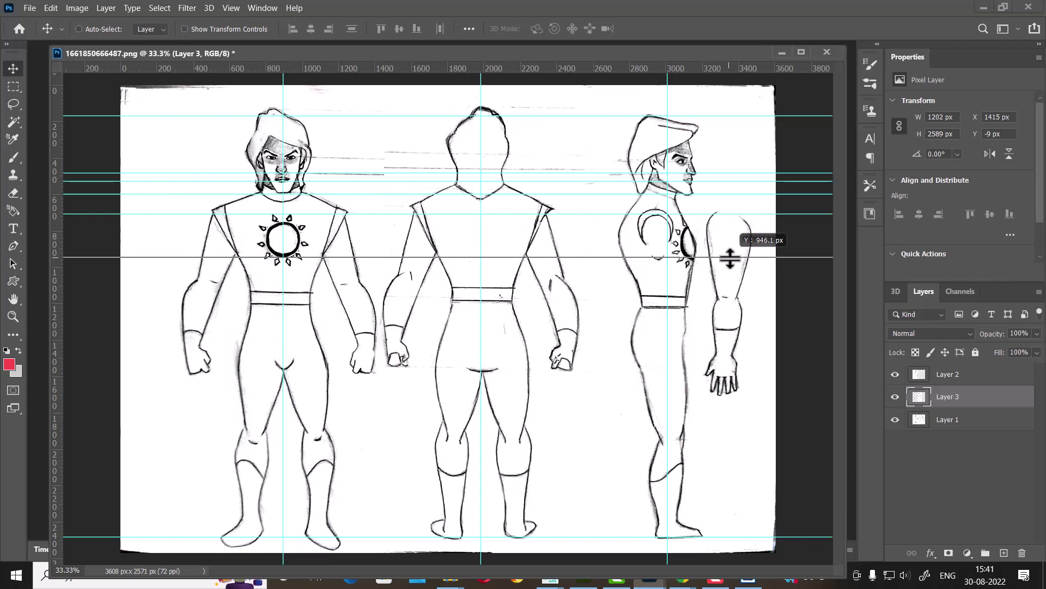
drag(730, 258, 731, 257)
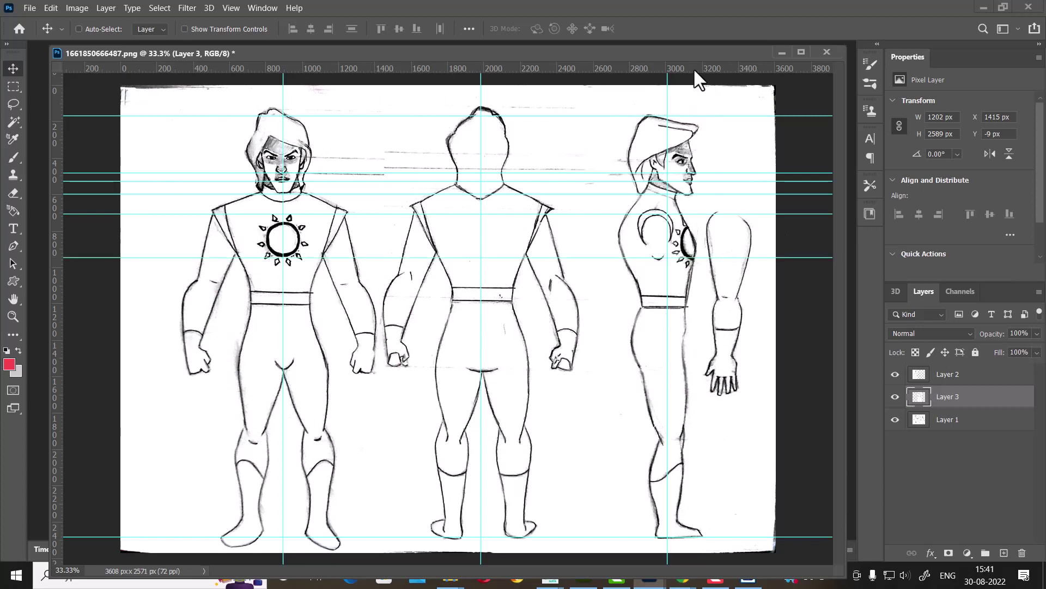
drag(703, 70, 734, 295)
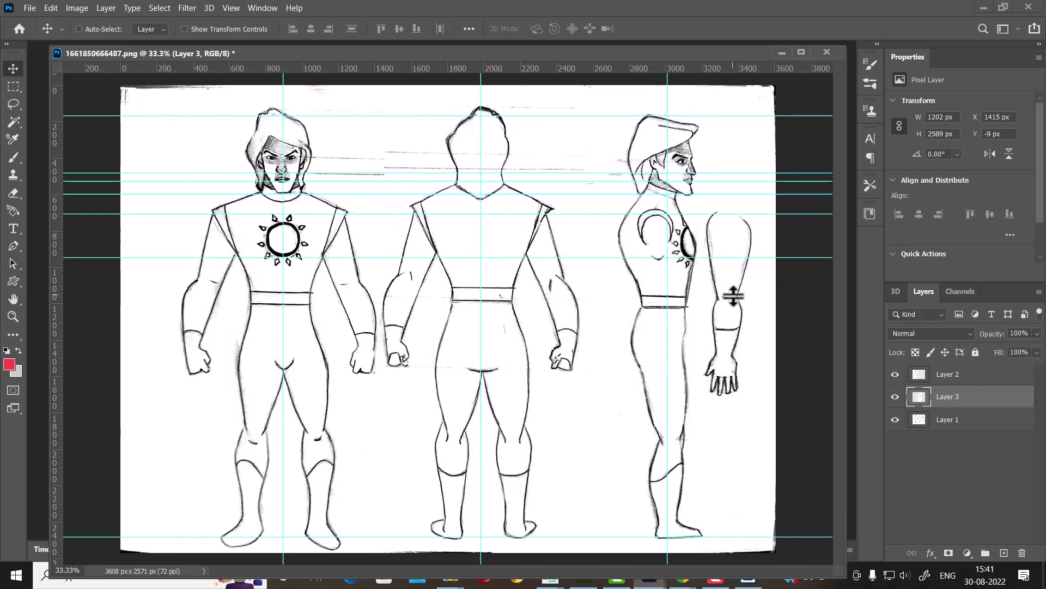
mouse_move(728, 68)
mouse_down()
mouse_move(759, 302)
mouse_move(753, 369)
mouse_up()
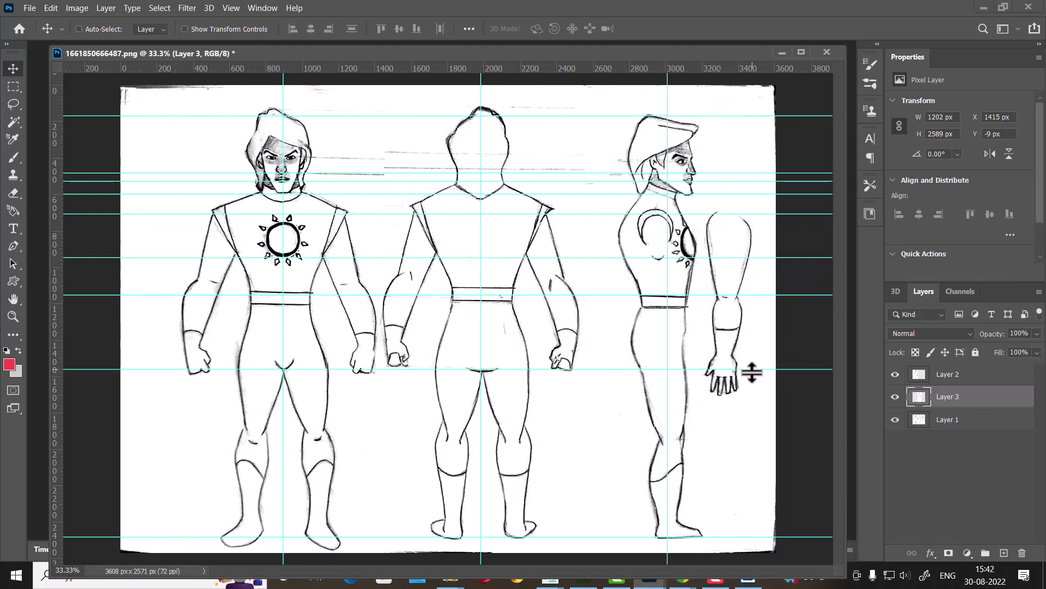
drag(722, 68, 723, 436)
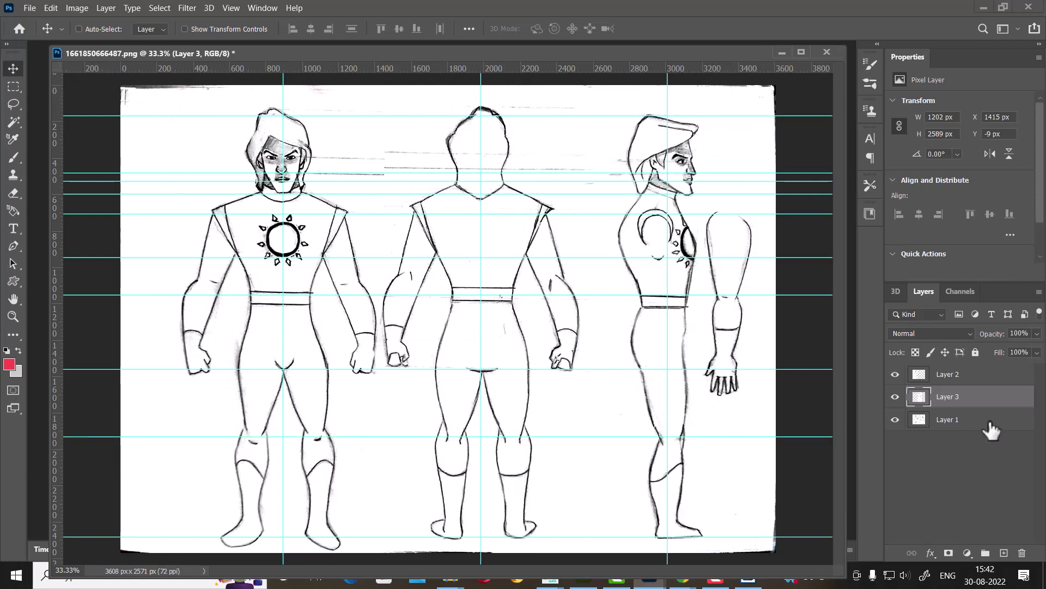
Step: Copy the side-view figure from Layer 1 onto new Layer 4, 922 × 2556 px
click(963, 421)
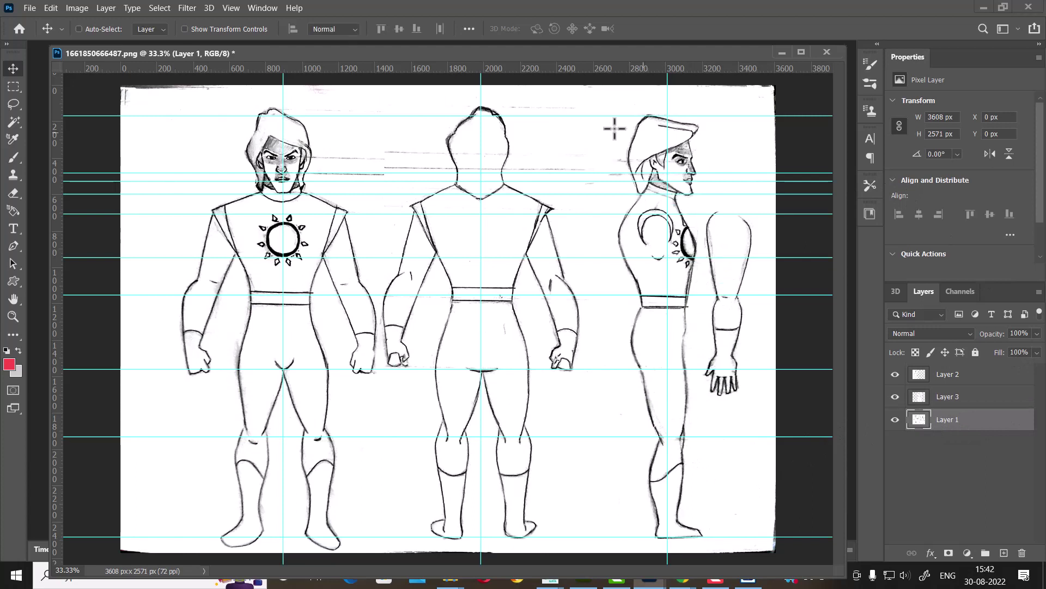
key(m)
mouse_move(603, 94)
mouse_down()
mouse_move(747, 507)
mouse_move(751, 553)
mouse_up()
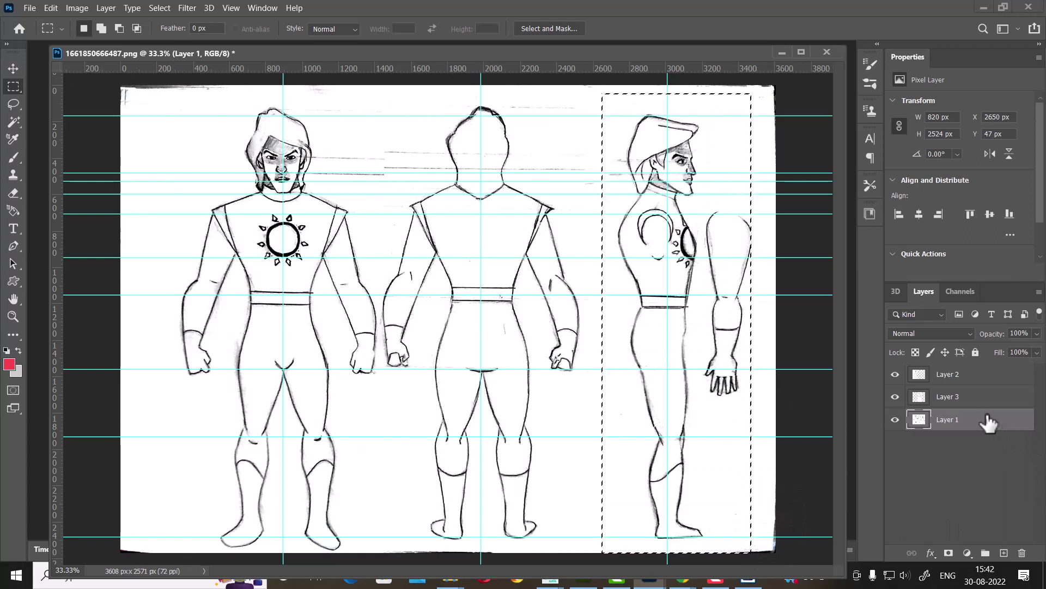
key(ctrl+j)
Step: Rotate the side-view figure about 2.34°, commit it, and toggle its visibility to compare
key(ctrl+t)
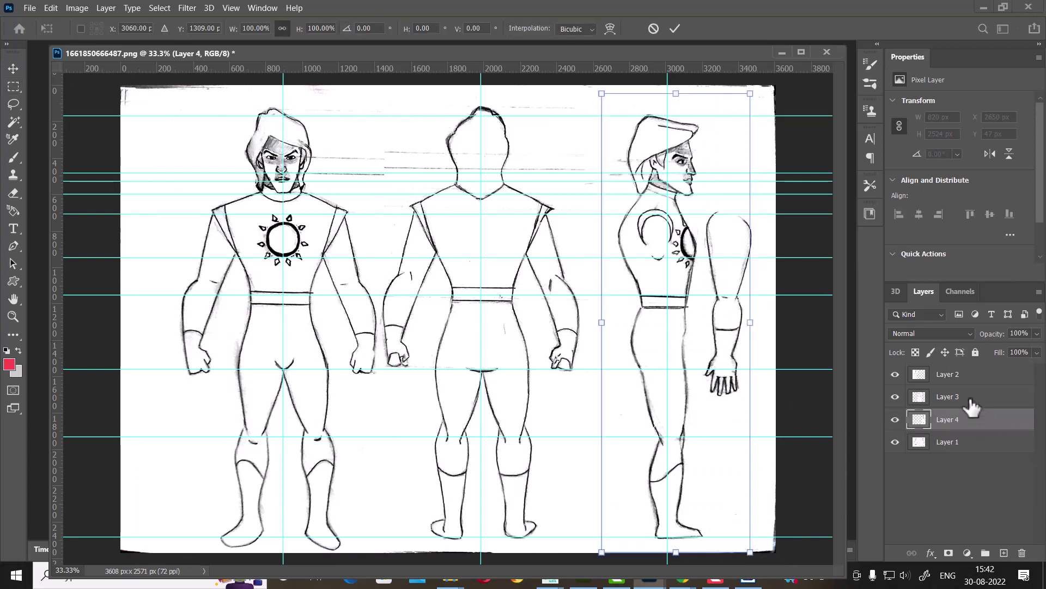
drag(812, 231, 819, 235)
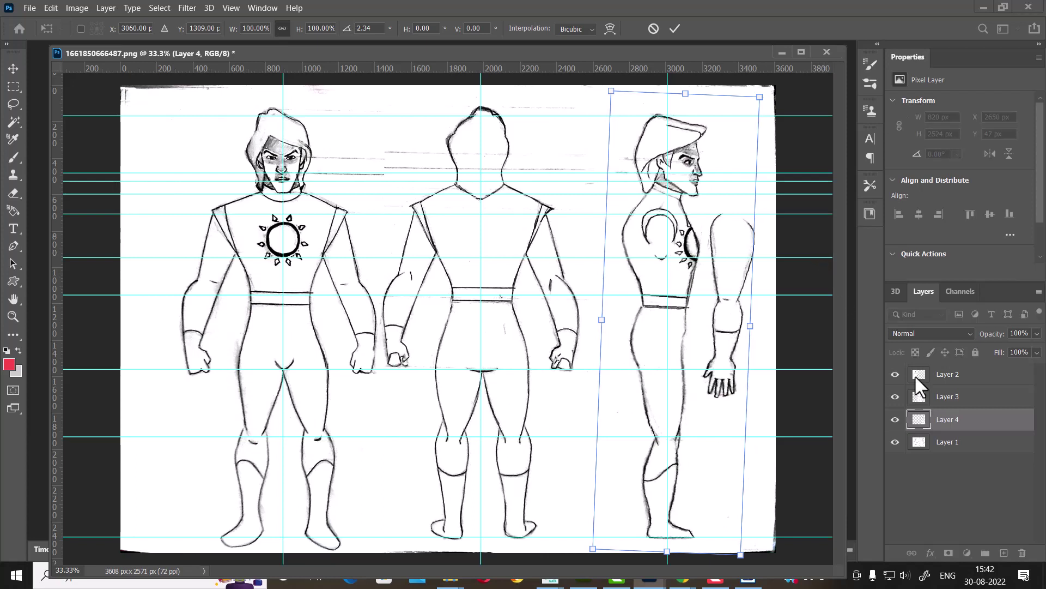
key(Return)
click(896, 419)
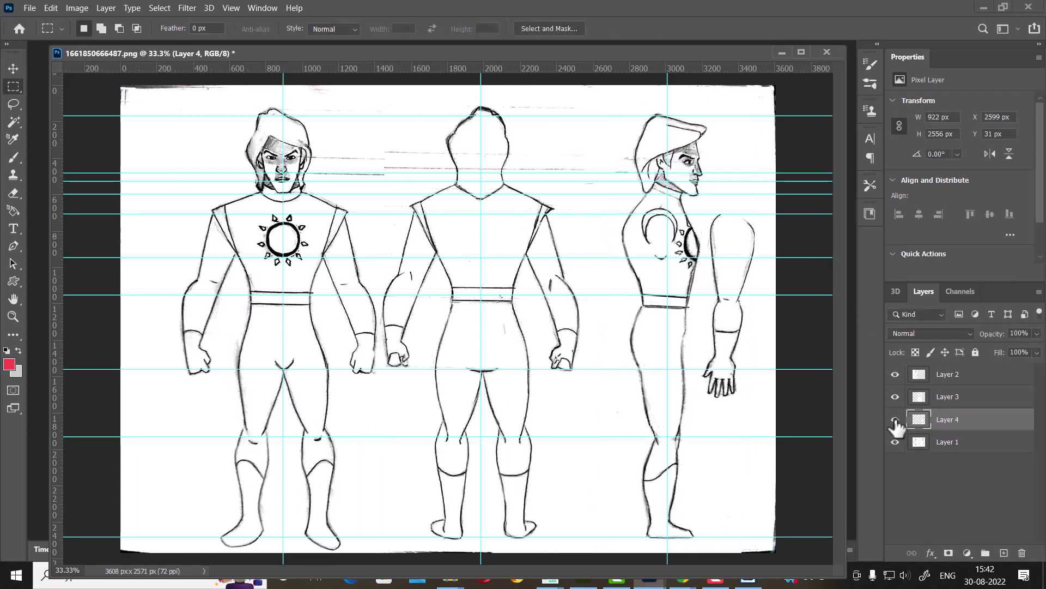
click(896, 420)
click(895, 419)
Step: Open the Maya concept-character and Photoshop turnaround YouTube tutorials in background tabs, then return to the turnaround sheet
key(alt+Tab)
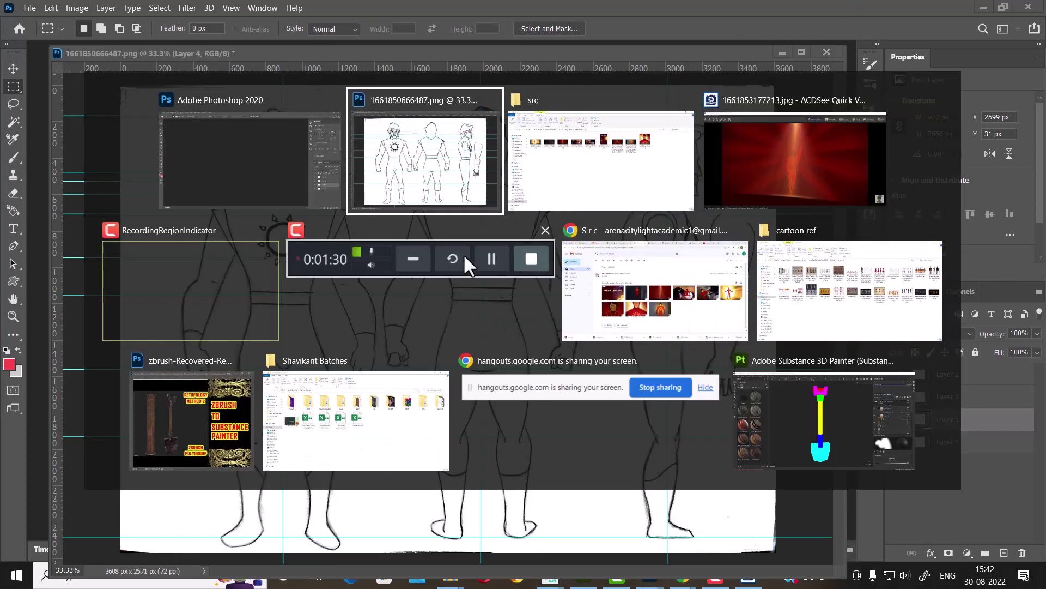
key(alt+Tab)
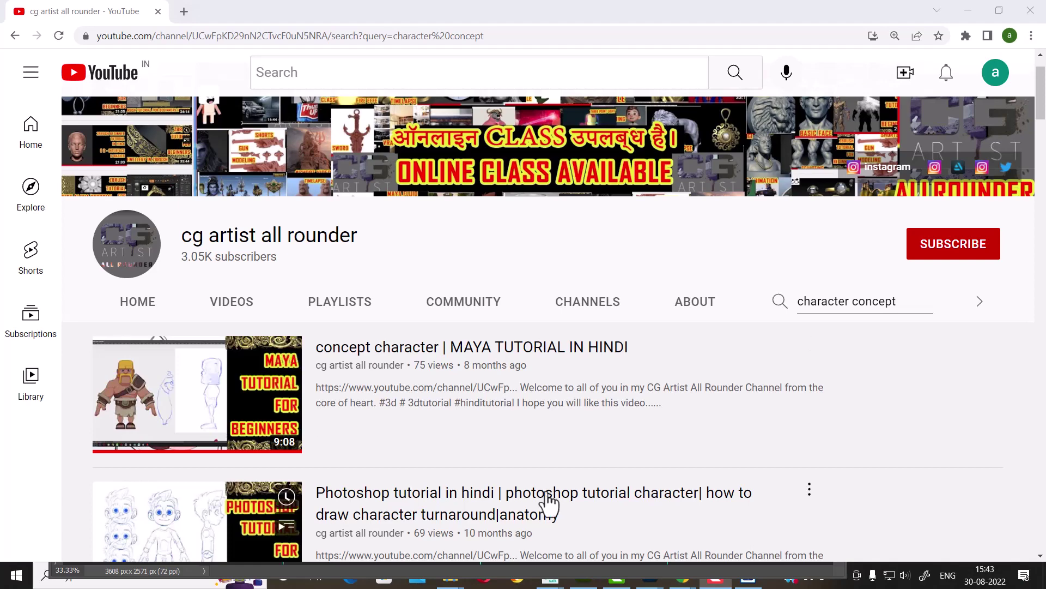
scroll(222, 368, down, 1)
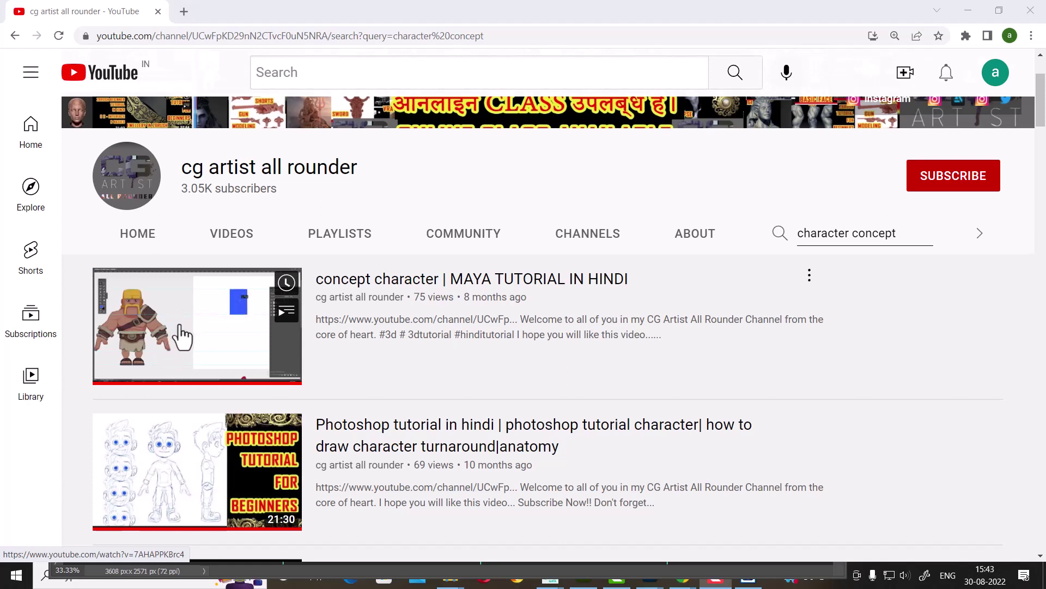
middle_click(215, 333)
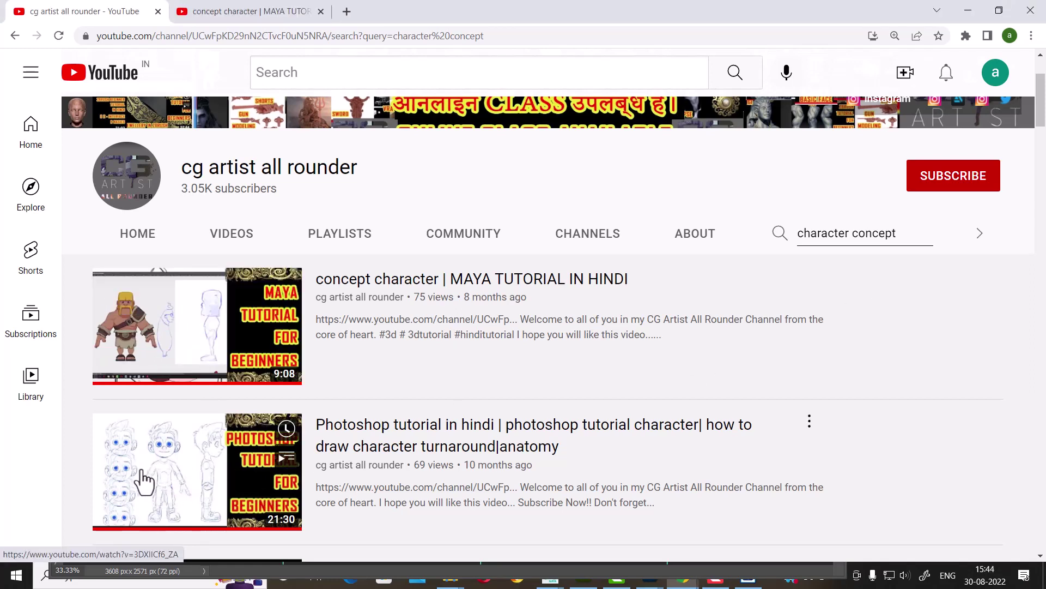
scroll(140, 479, down, 2)
middle_click(171, 349)
mouse_move(197, 481)
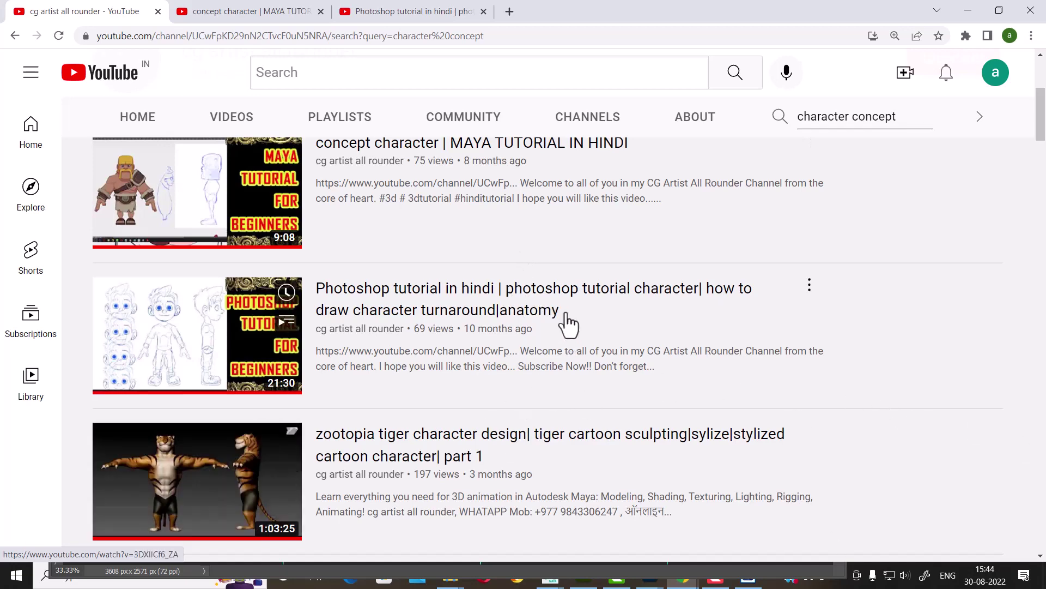
key(alt+Tab)
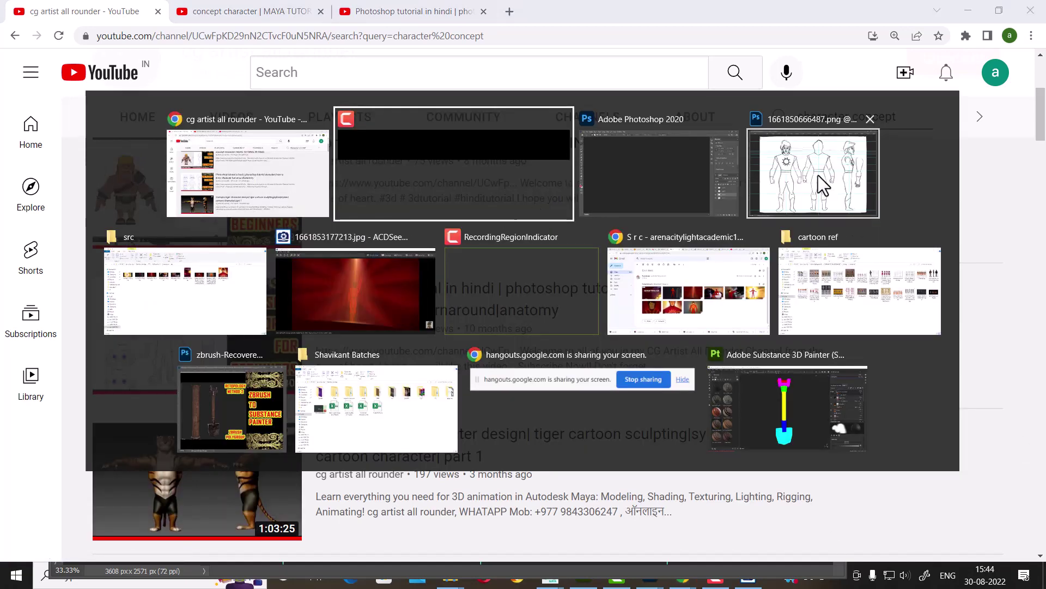
click(819, 175)
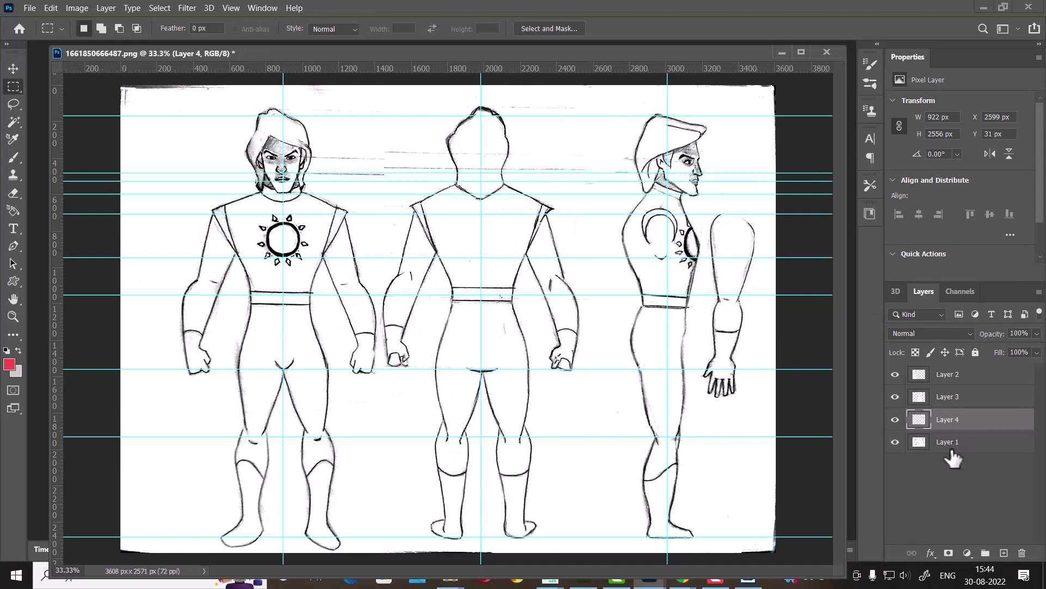
click(951, 450)
click(895, 442)
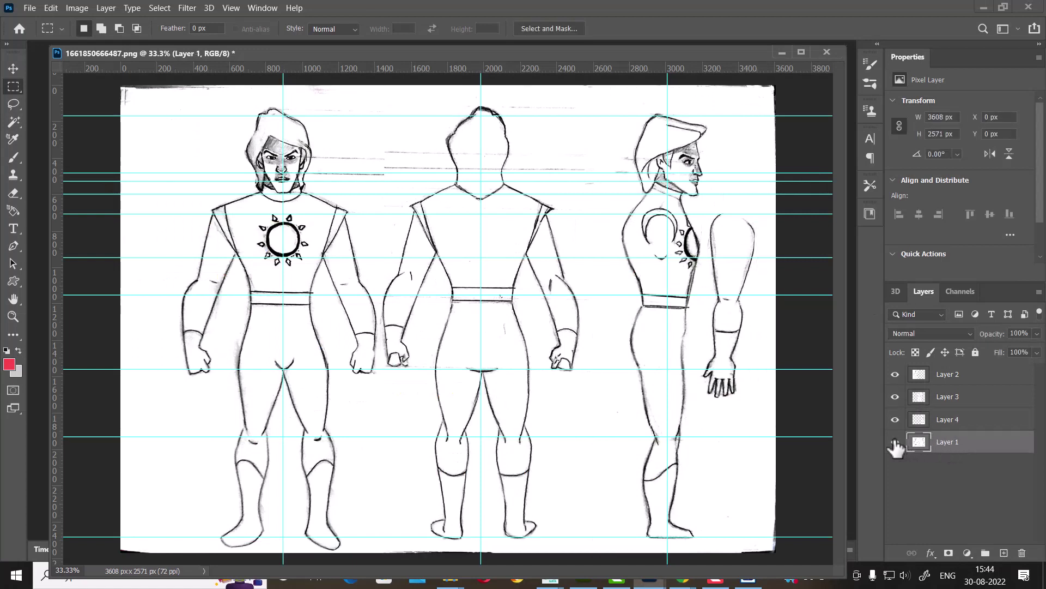
click(927, 375)
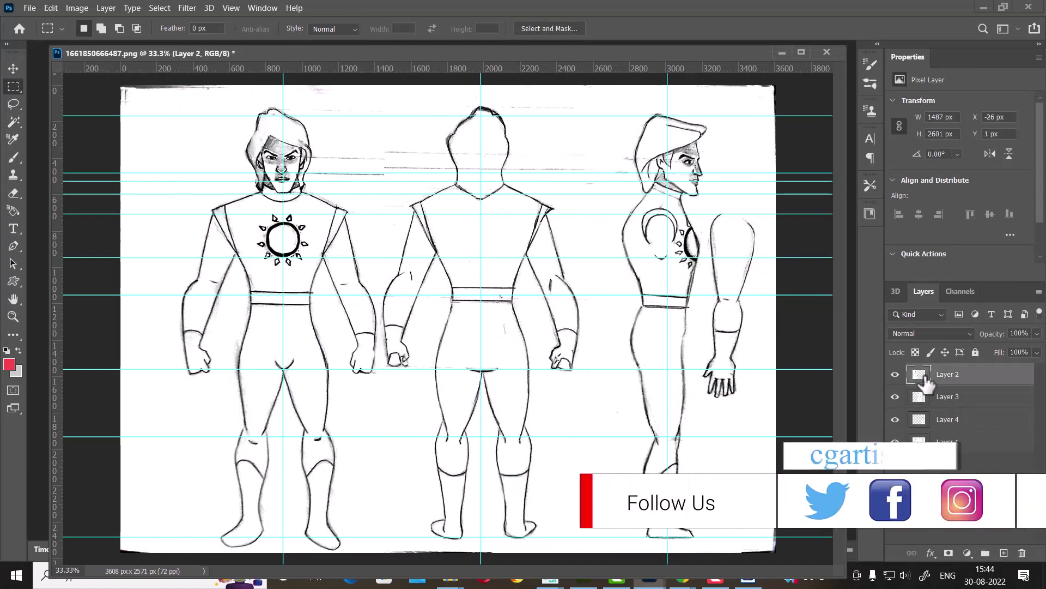
key(v)
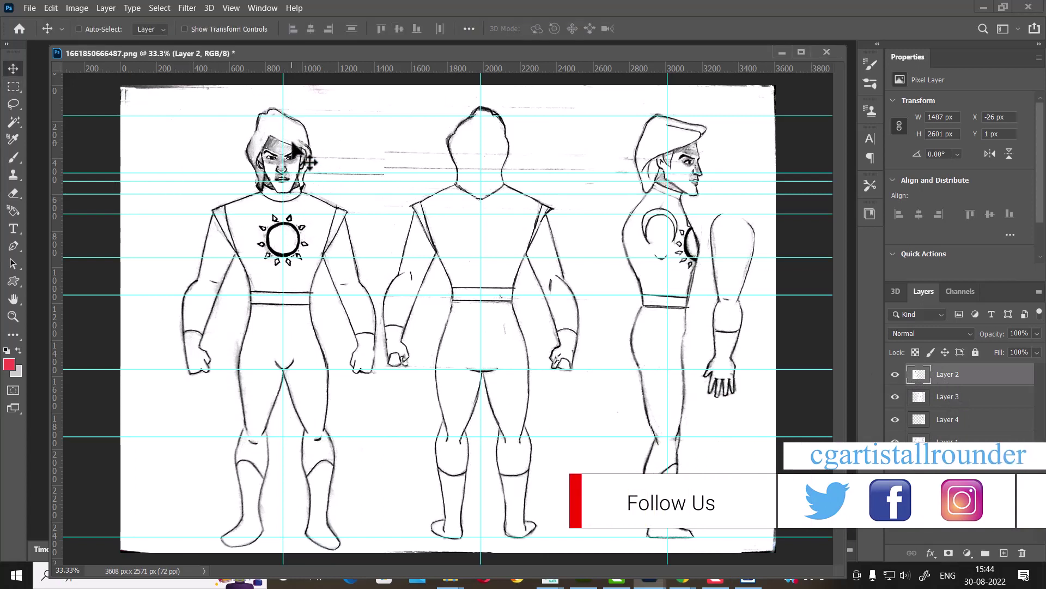
right_click(293, 144)
key(Escape)
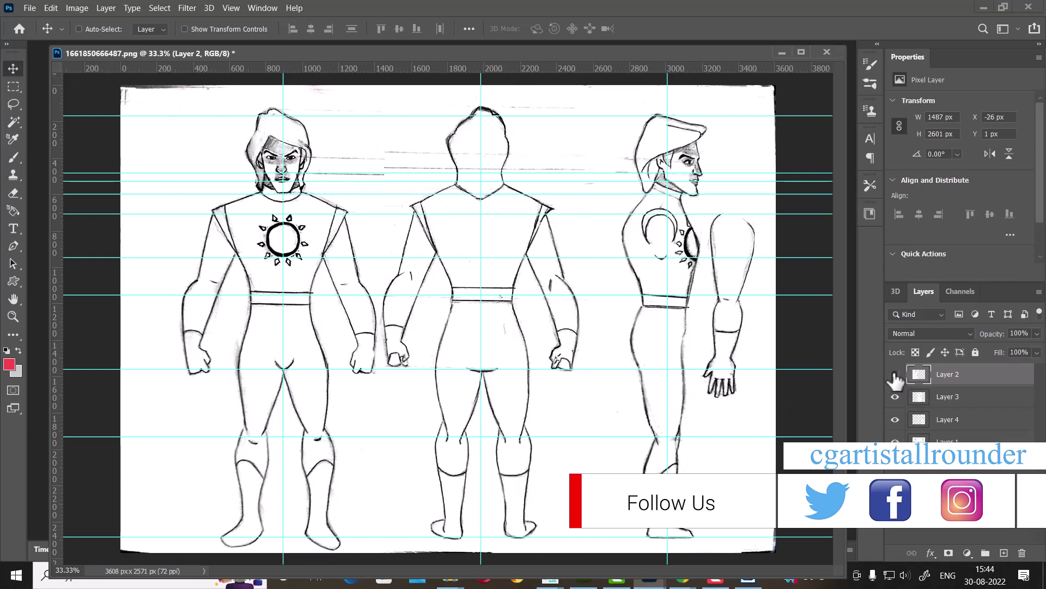
click(895, 375)
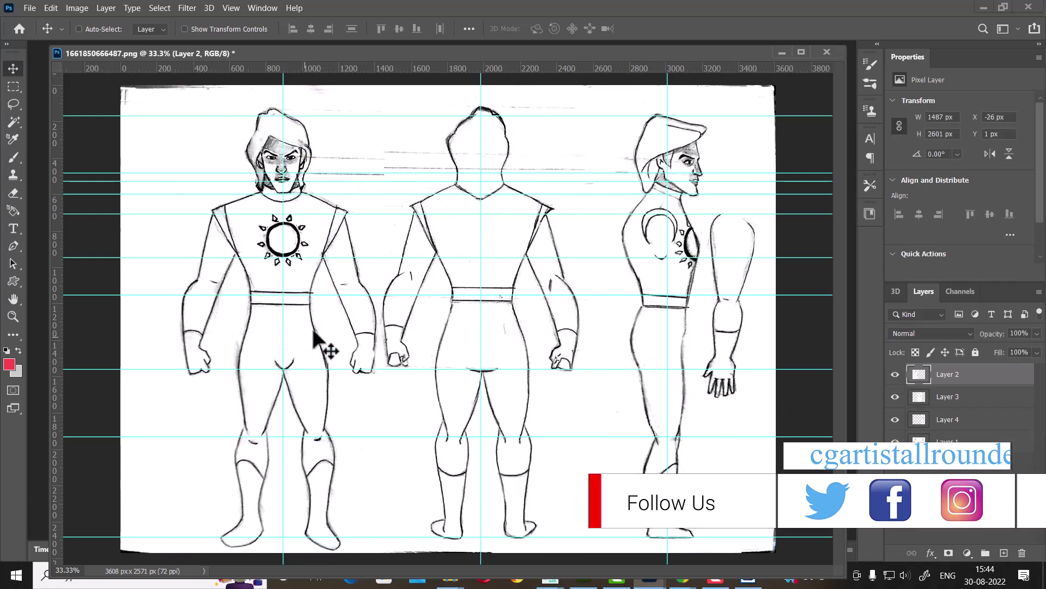
key(m)
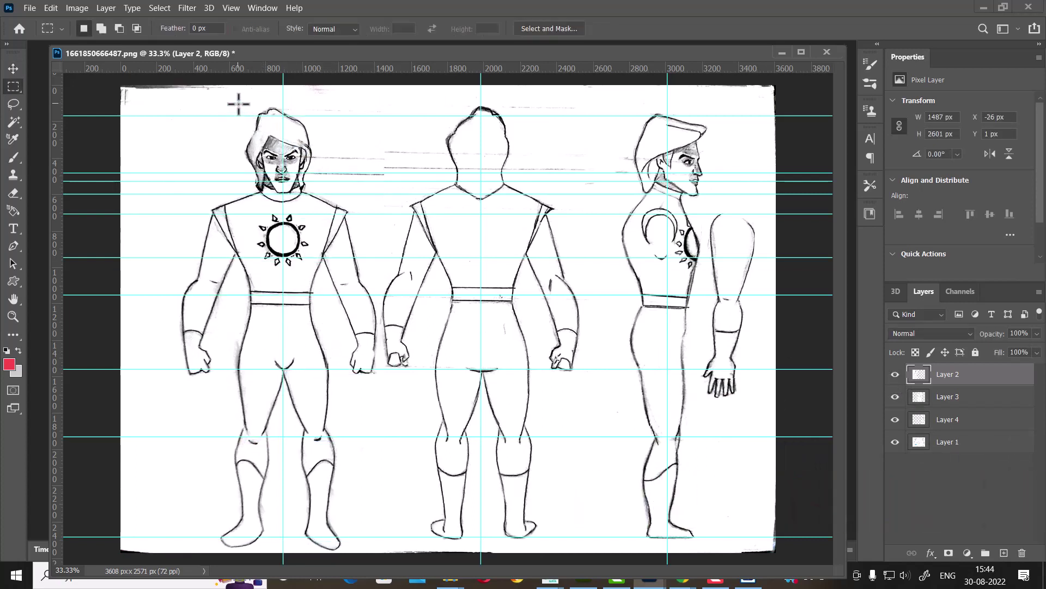
drag(236, 95, 326, 193)
Step: Copy the front figure's head onto its own layer and move it to the sheet's top-left corner
click(280, 95)
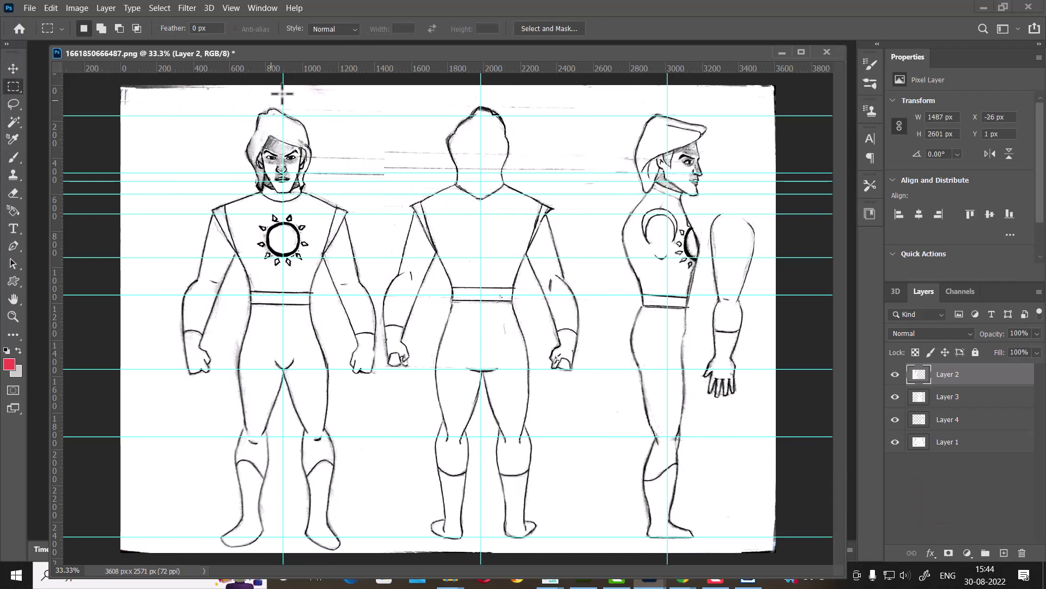
drag(305, 68, 311, 193)
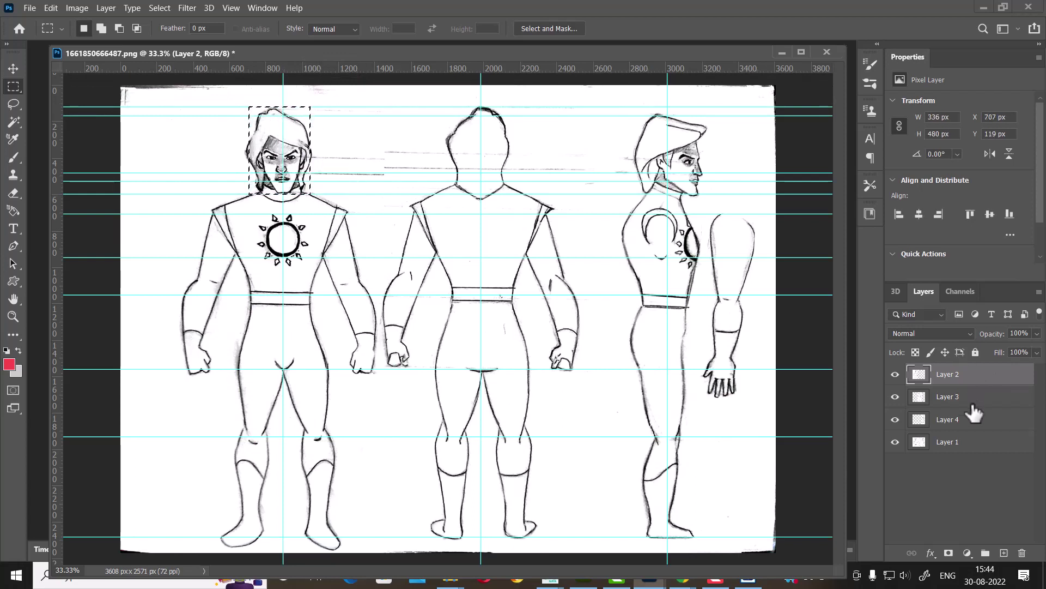
key(ctrl+j)
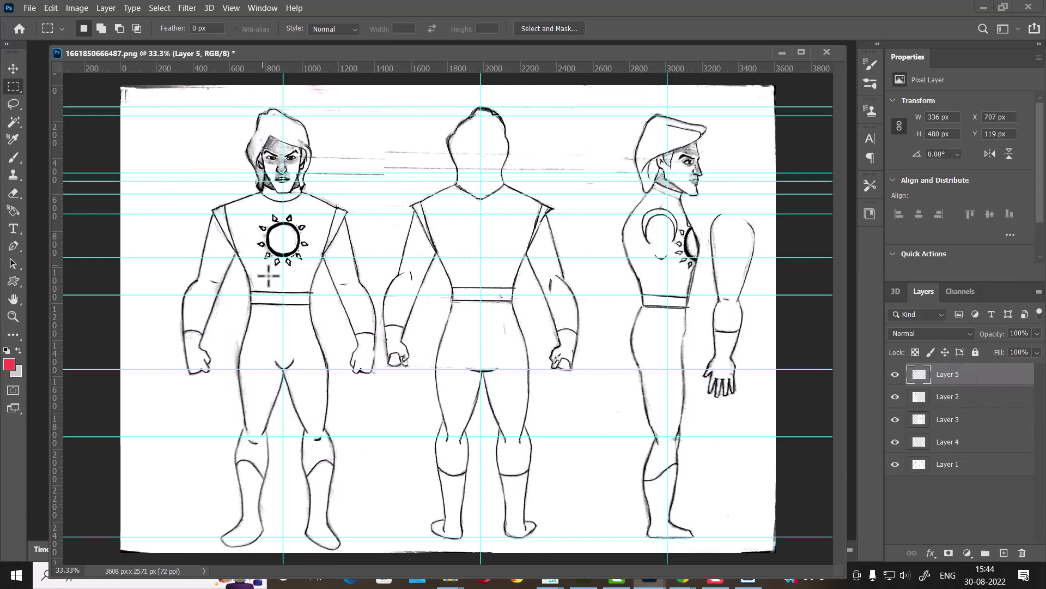
key(v)
drag(281, 159, 160, 148)
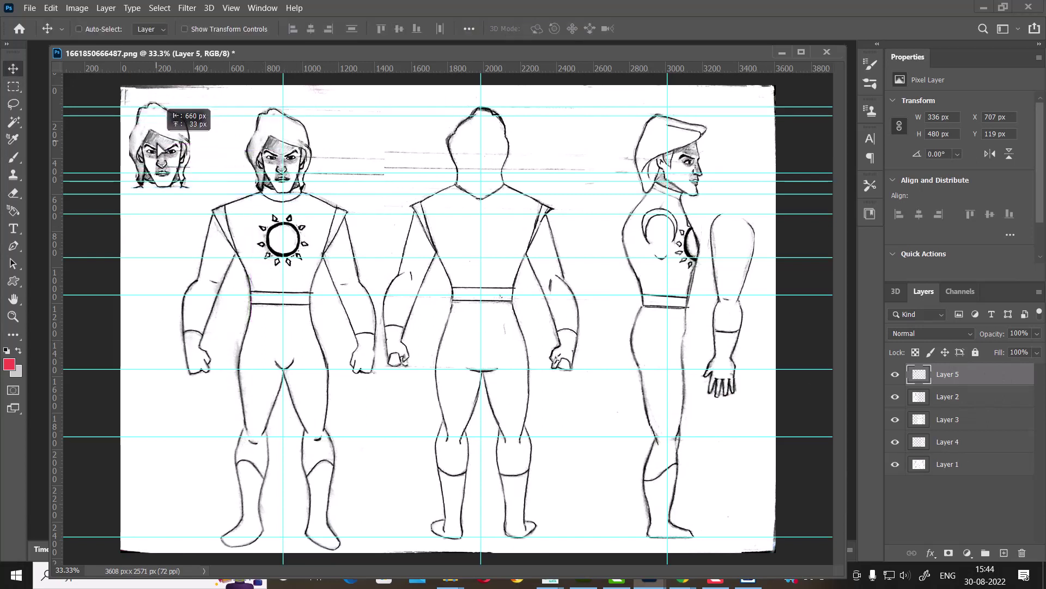
Step: Duplicate the head down the left edge, adding a vertical guide and checking the grid
drag(156, 142, 157, 143)
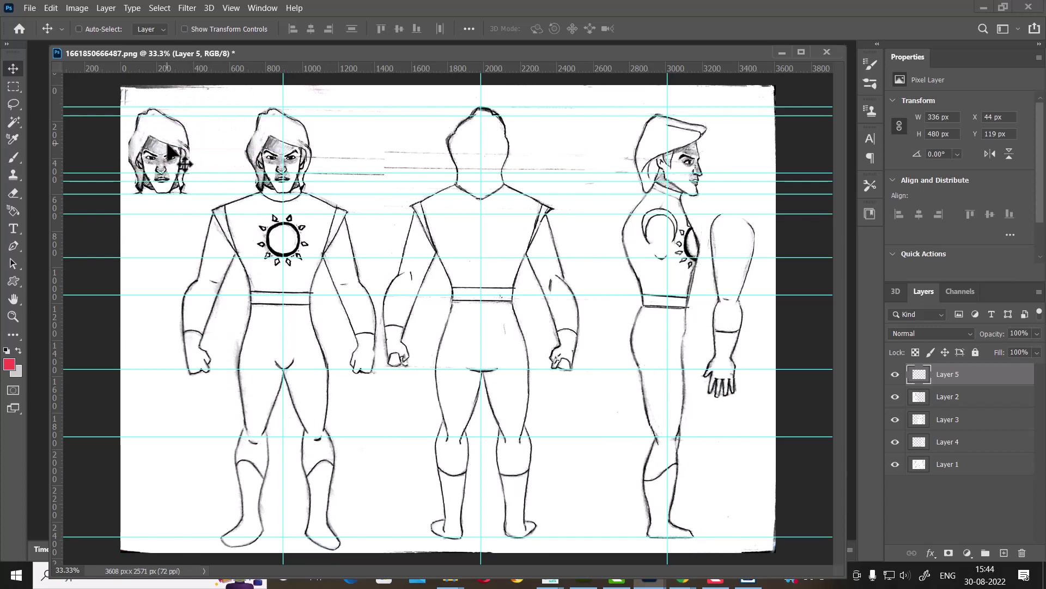
drag(166, 145, 166, 231)
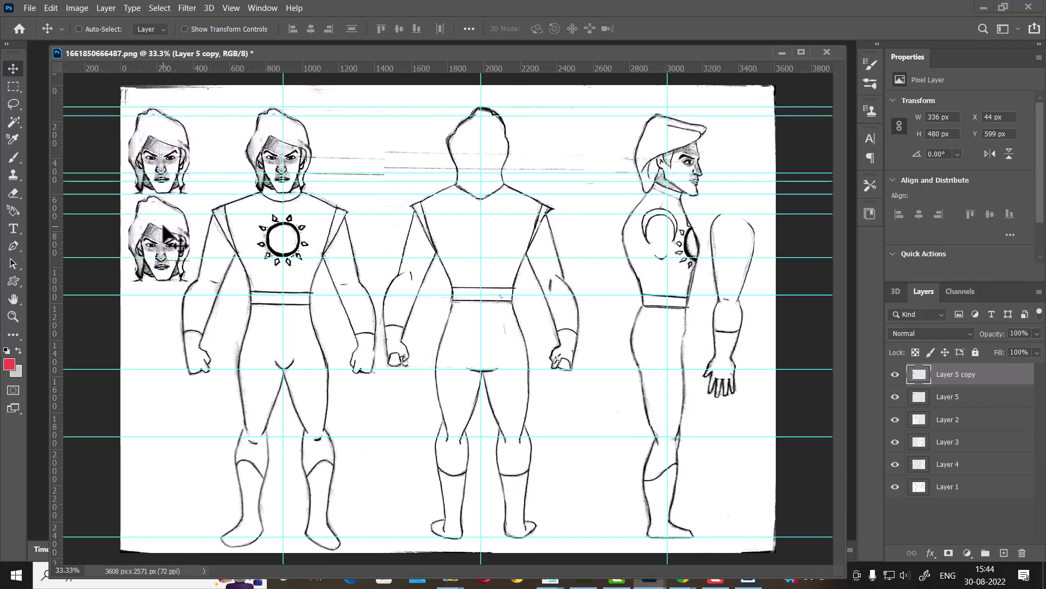
drag(54, 207, 163, 280)
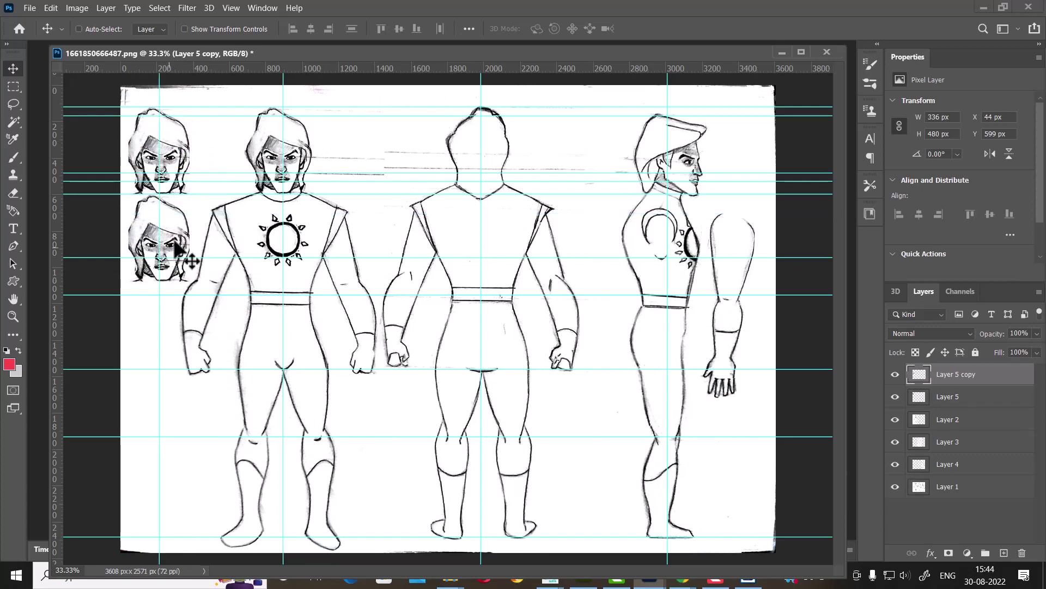
mouse_move(176, 232)
mouse_down()
mouse_move(175, 375)
mouse_move(188, 344)
mouse_move(188, 436)
mouse_up()
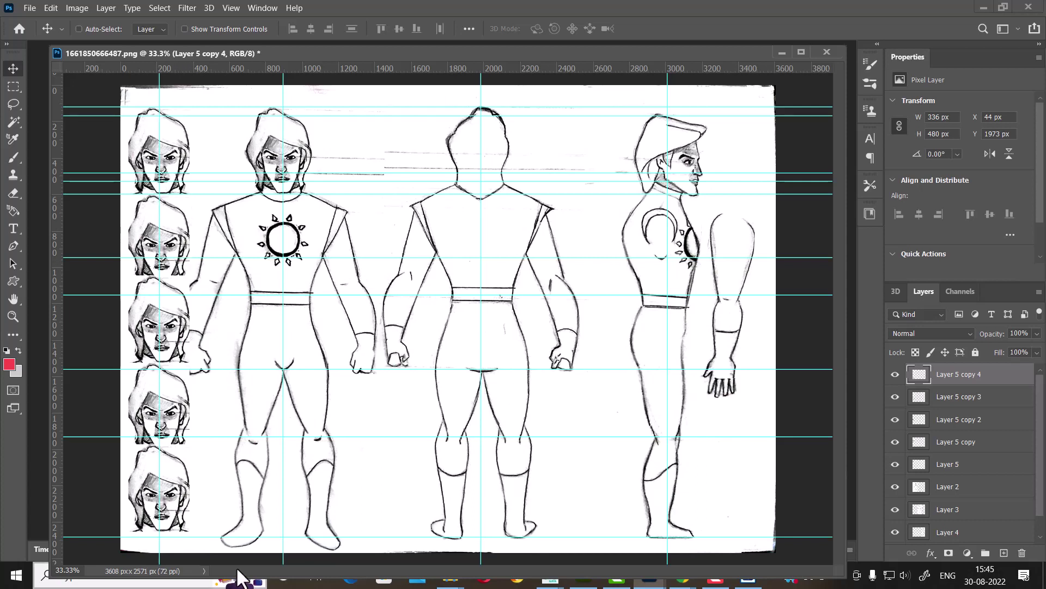
key(ctrl+apostrophe)
key(ctrl+apostrophe)
key(ctrl+apostrophe)
key(ctrl+semicolon)
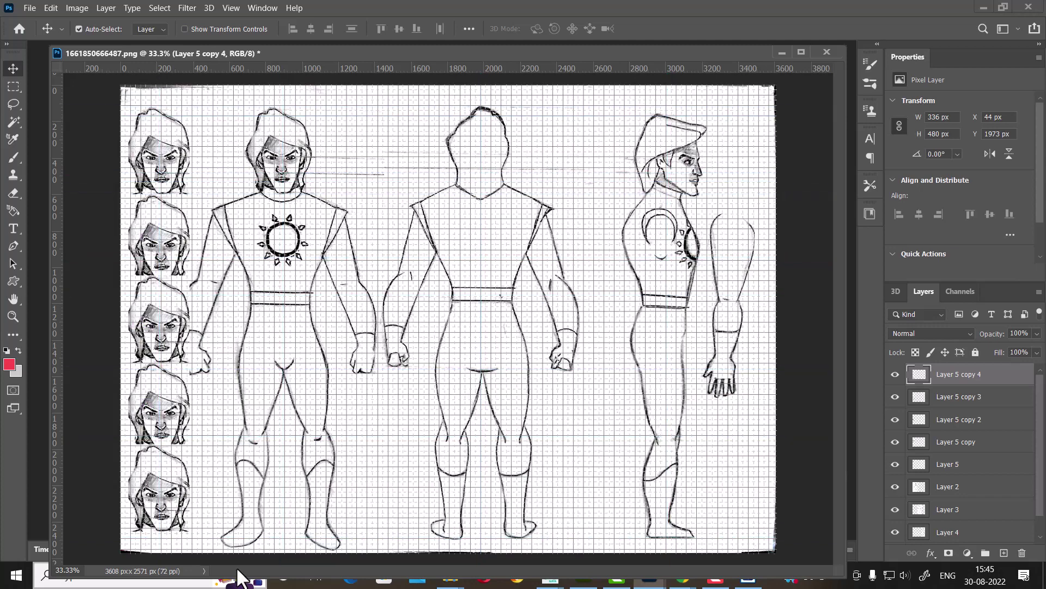
key(ctrl+apostrophe)
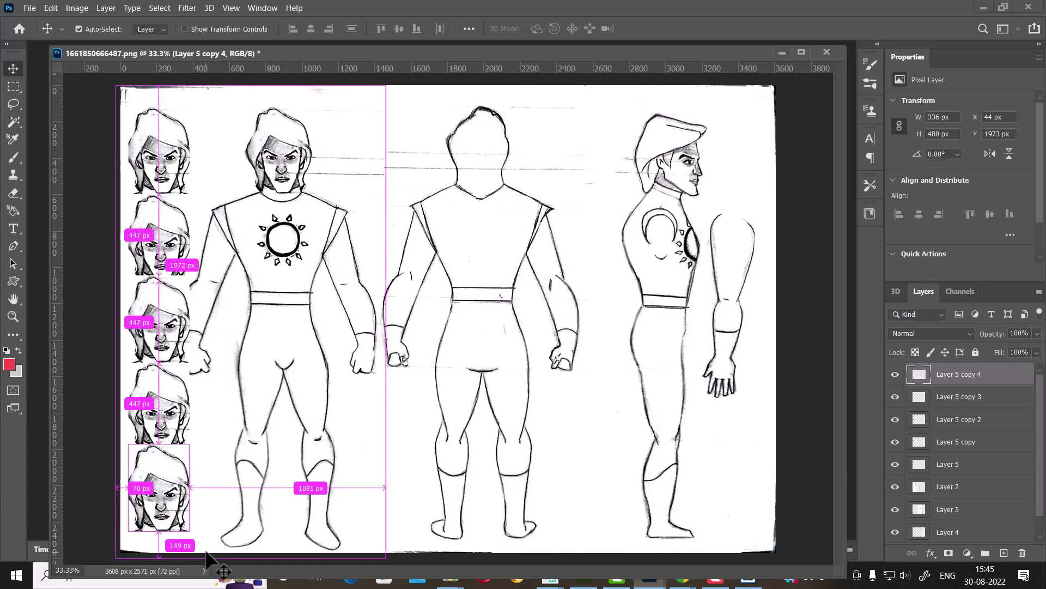
Step: Show the guides and make Layer 5, the first head copy, the active layer
key(ctrl+semicolon)
key(ctrl+semicolon)
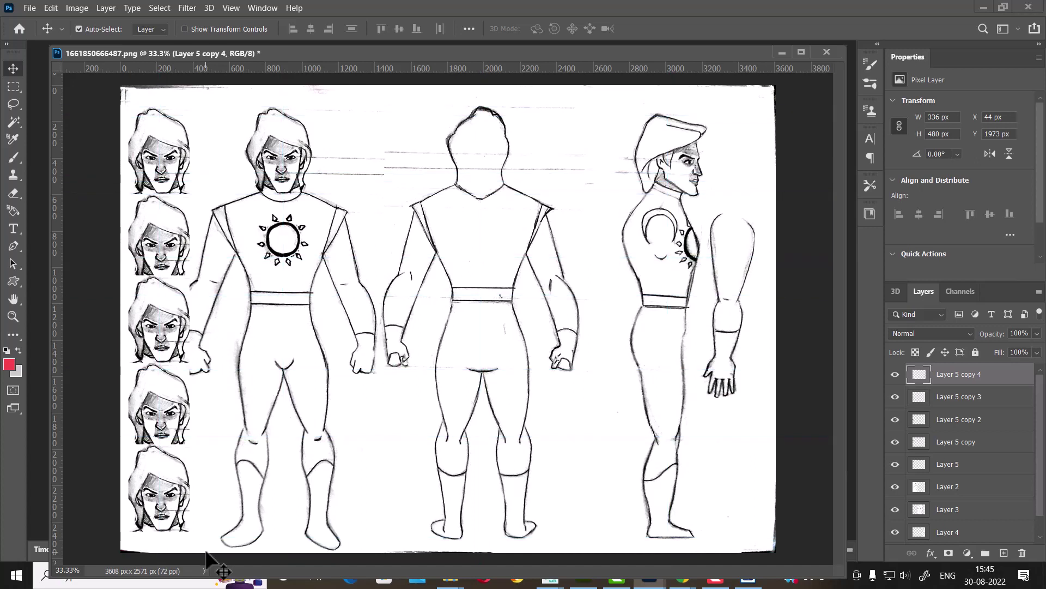
key(ctrl+semicolon)
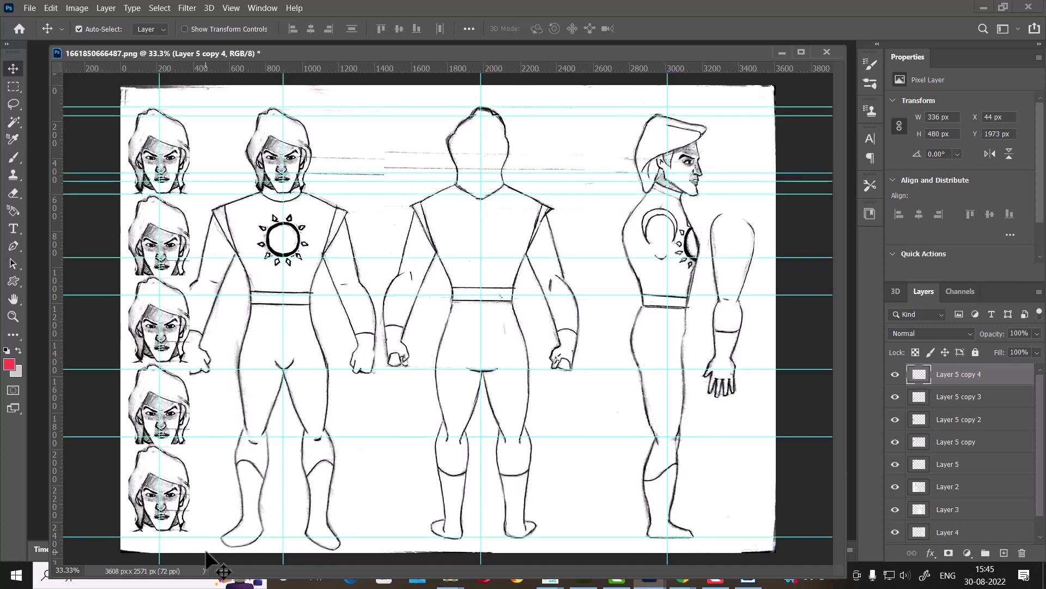
key(ctrl+semicolon)
key(ctrl+semicolon)
click(964, 467)
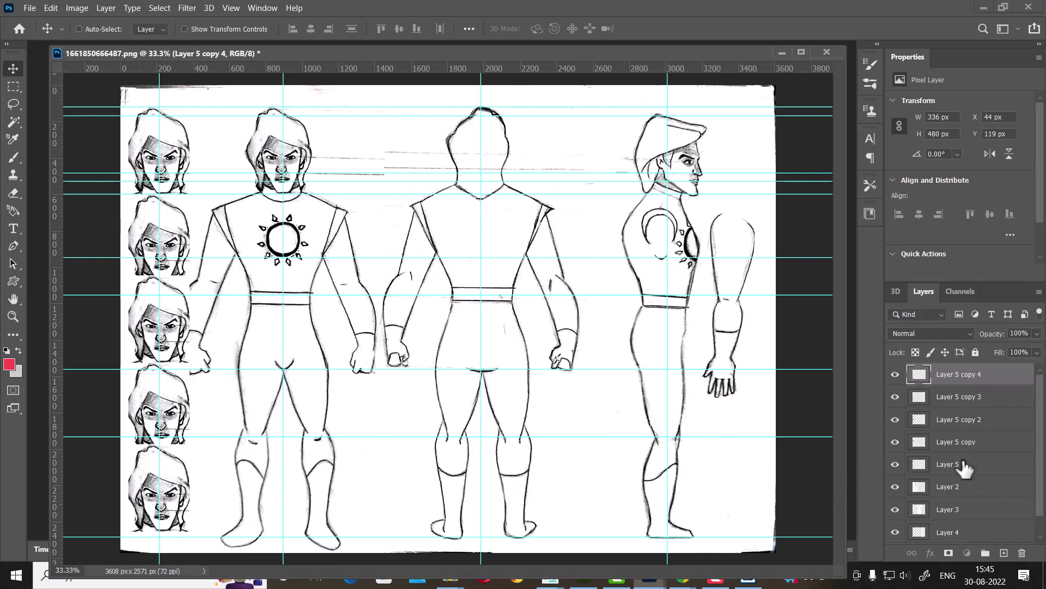
click(895, 464)
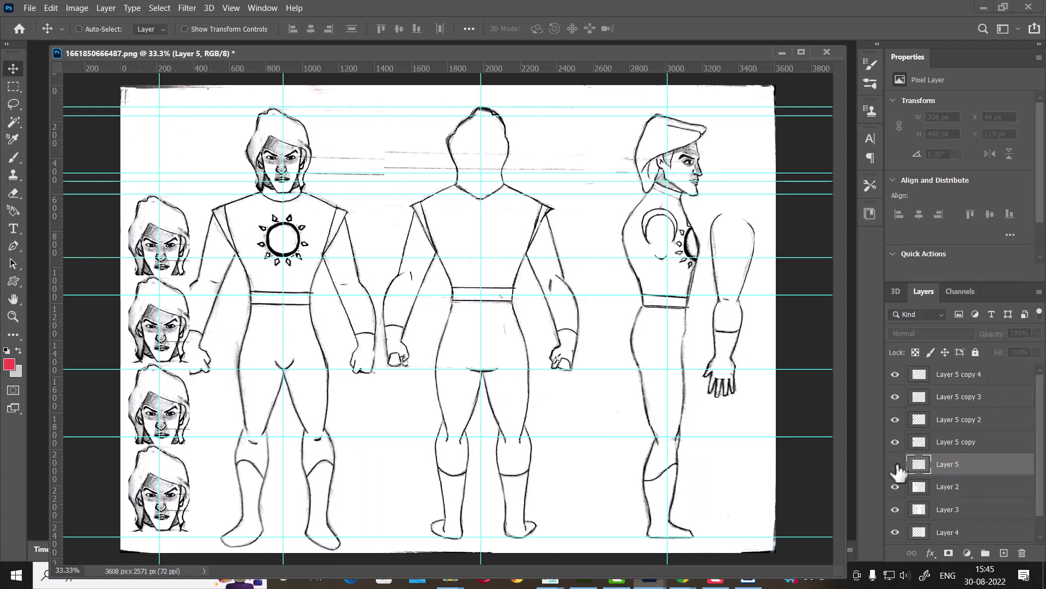
Step: Group Layer 5 through Layer 5 copy 4 into Group 1 and hide it
shift+click(965, 376)
key(ctrl+g)
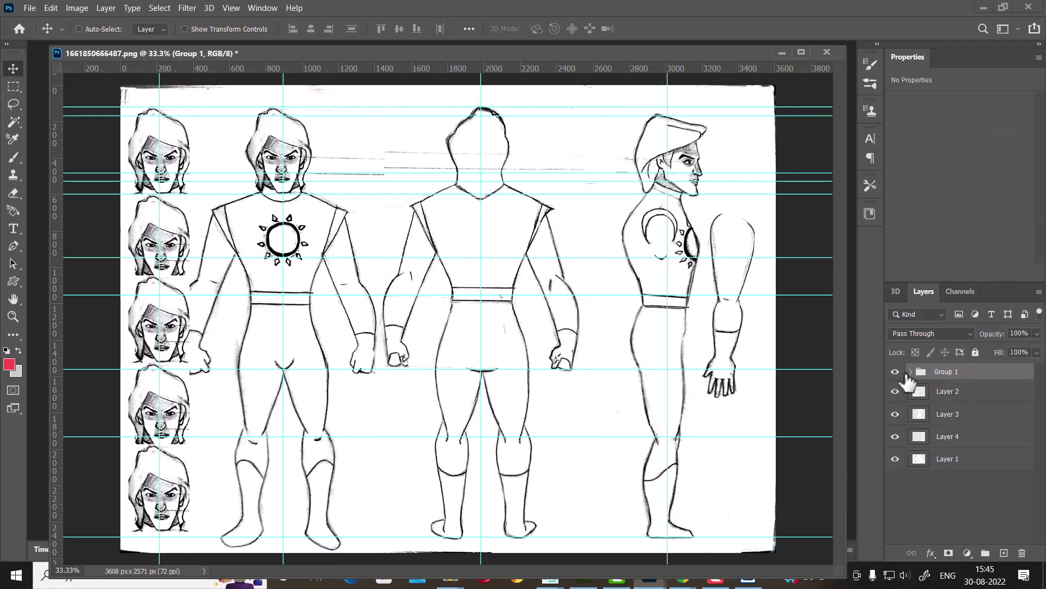
click(896, 371)
click(896, 372)
click(894, 373)
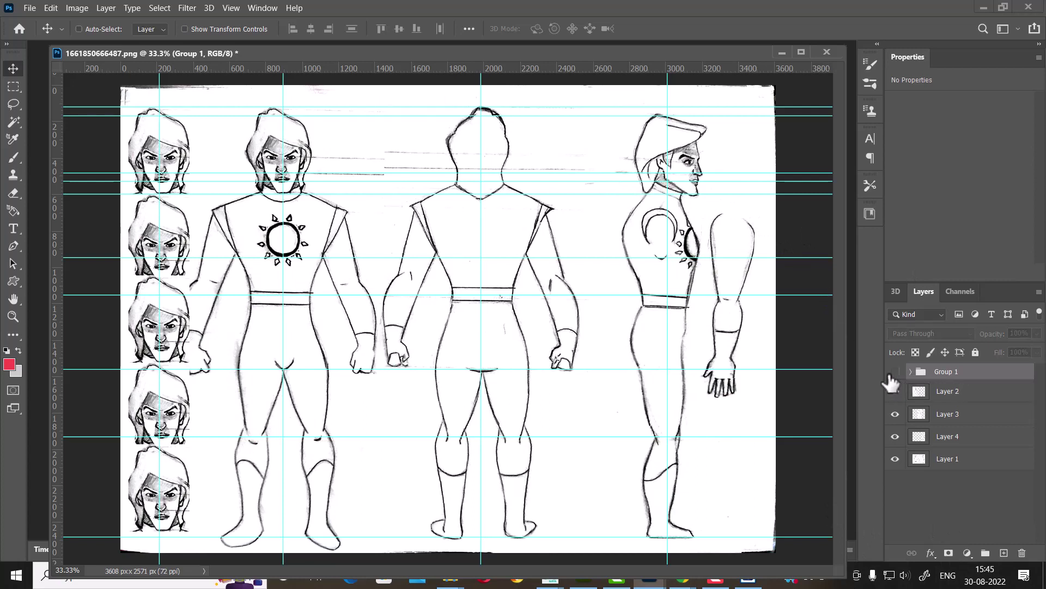
Step: Add a vertical guide between the front and back figures
mouse_move(56, 269)
mouse_down()
mouse_move(360, 317)
mouse_move(382, 337)
mouse_up()
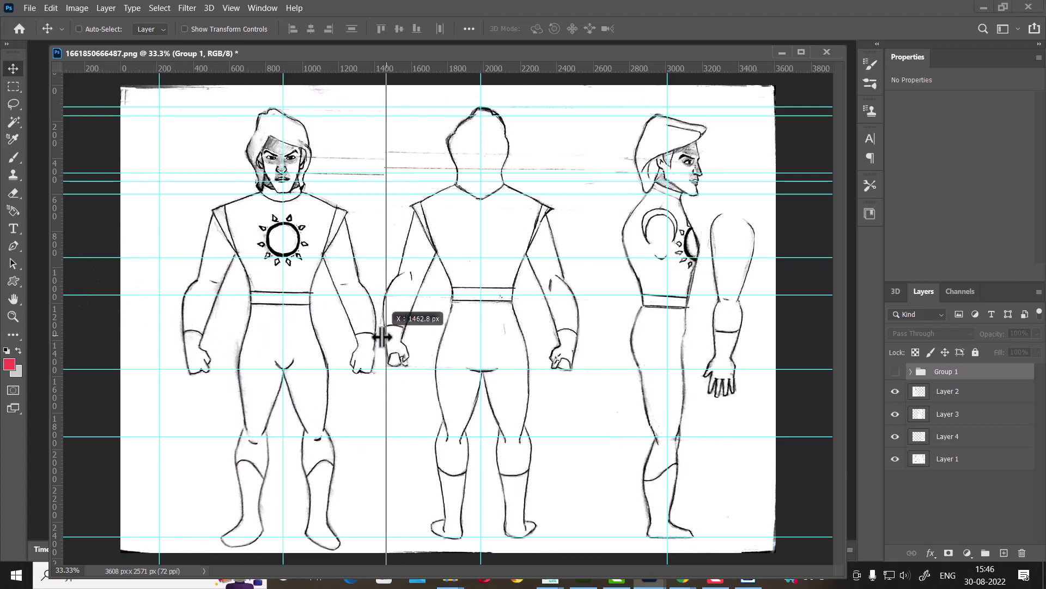
drag(381, 337, 380, 337)
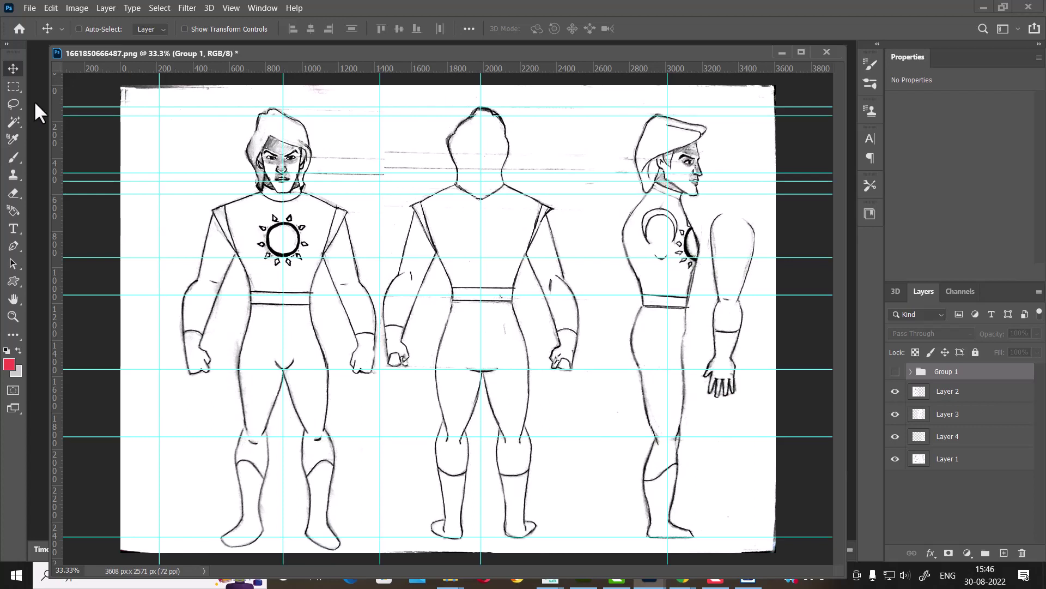
click(14, 88)
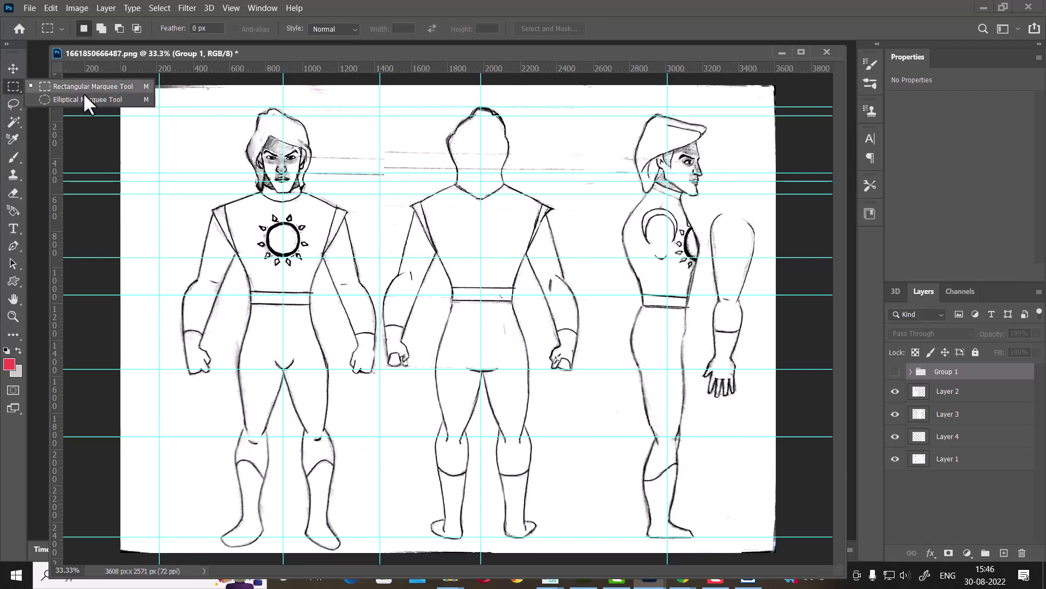
key(Escape)
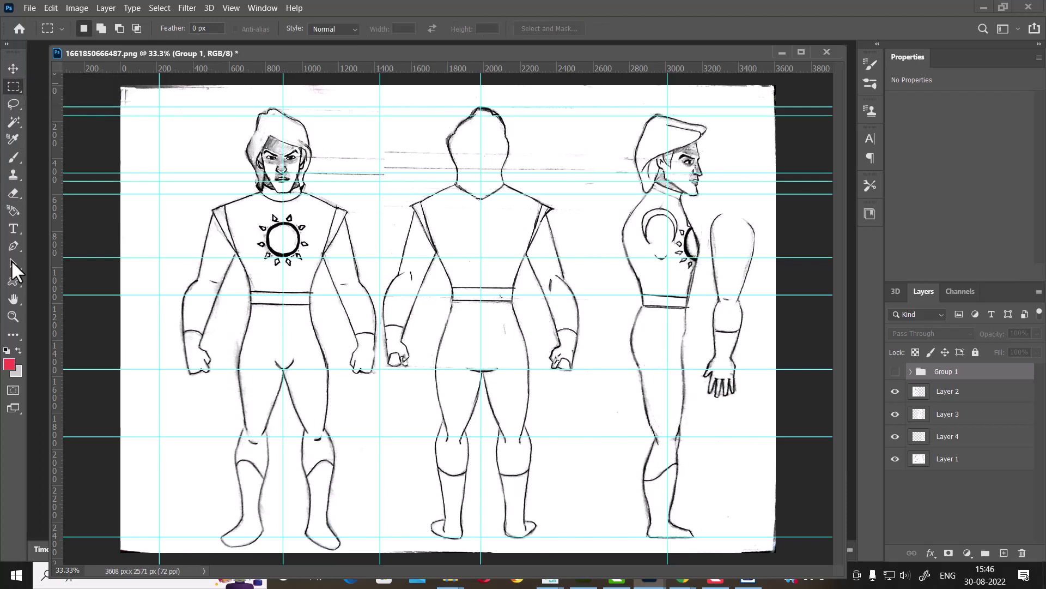
Step: With the Single Row Marquee, select one-pixel rows along the top and bottom edges
click(14, 338)
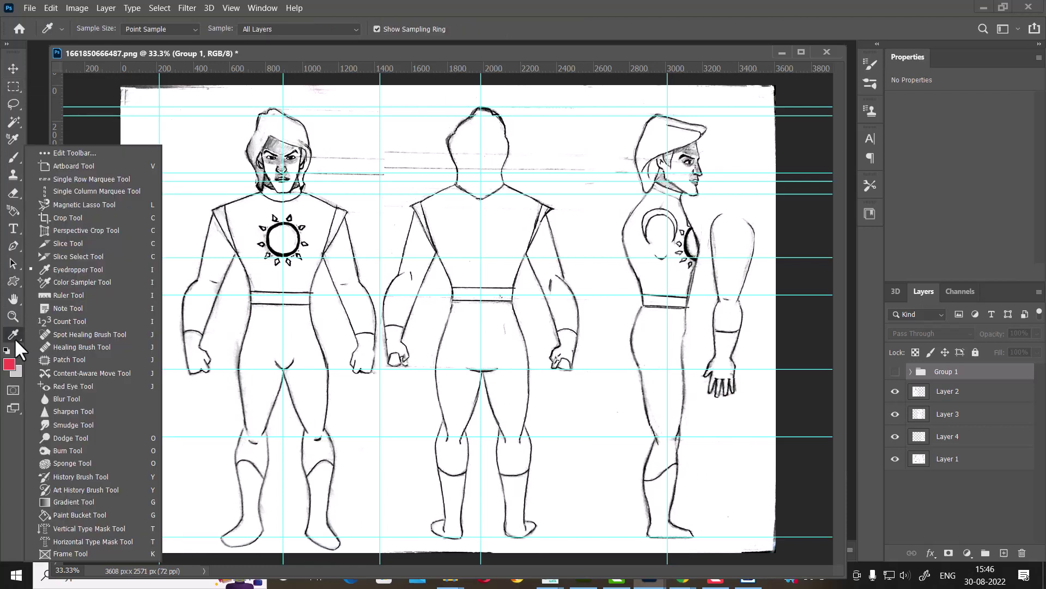
click(106, 182)
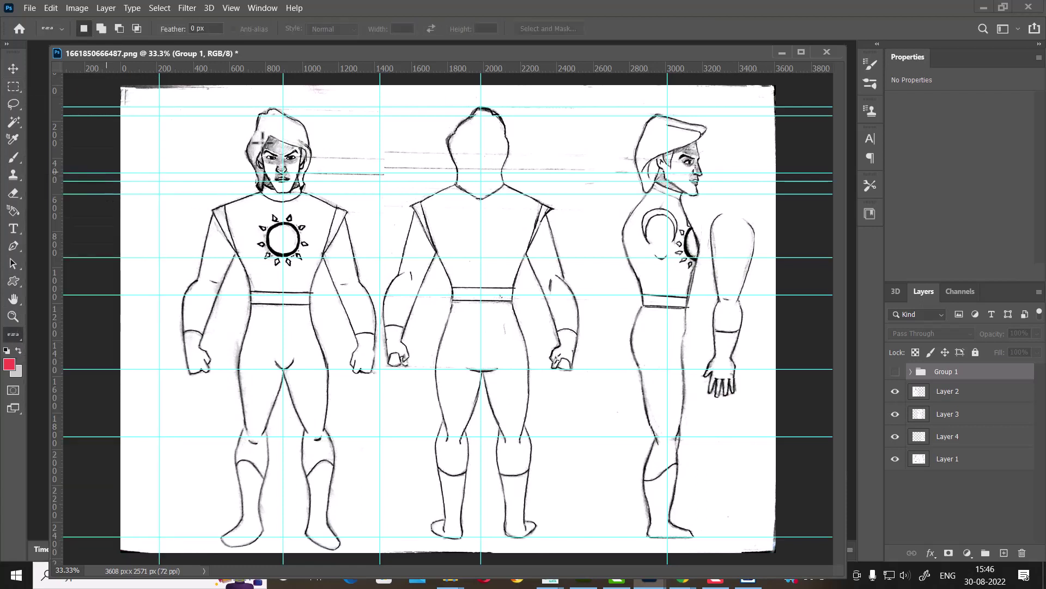
click(285, 136)
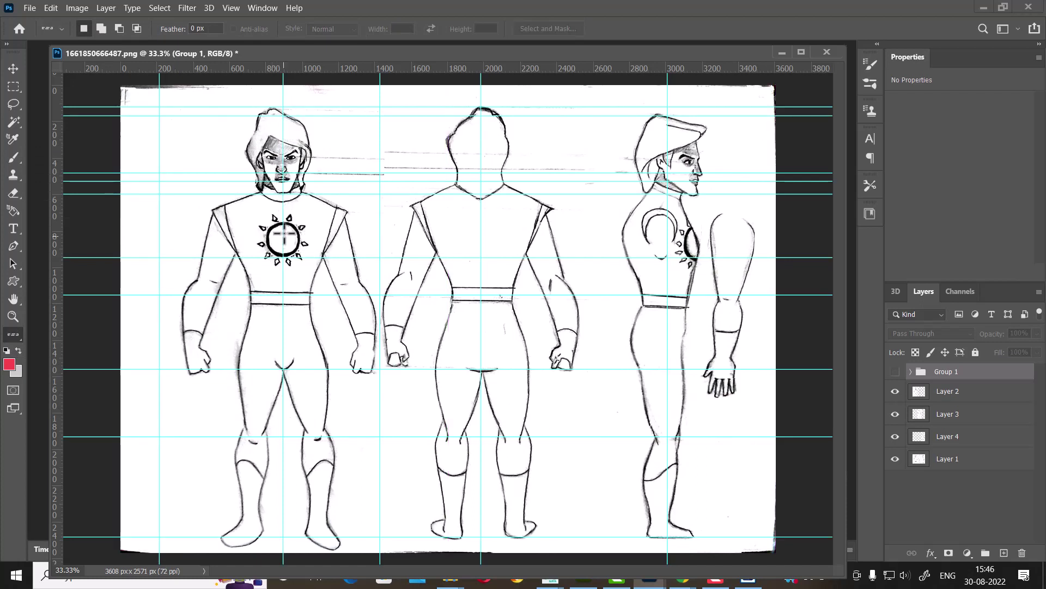
key(ctrl+d)
click(318, 107)
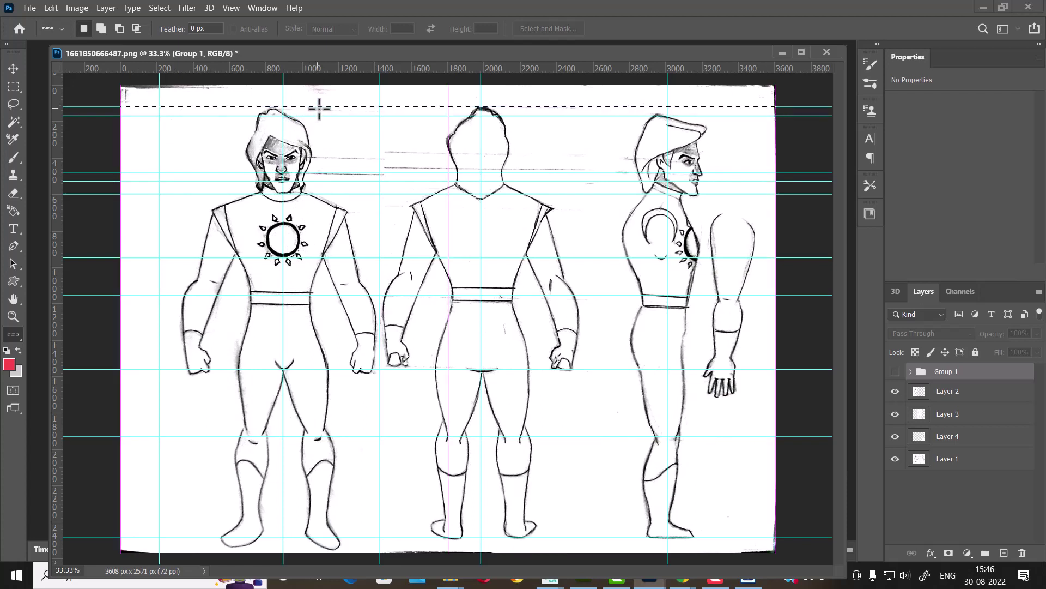
key(ctrl+d)
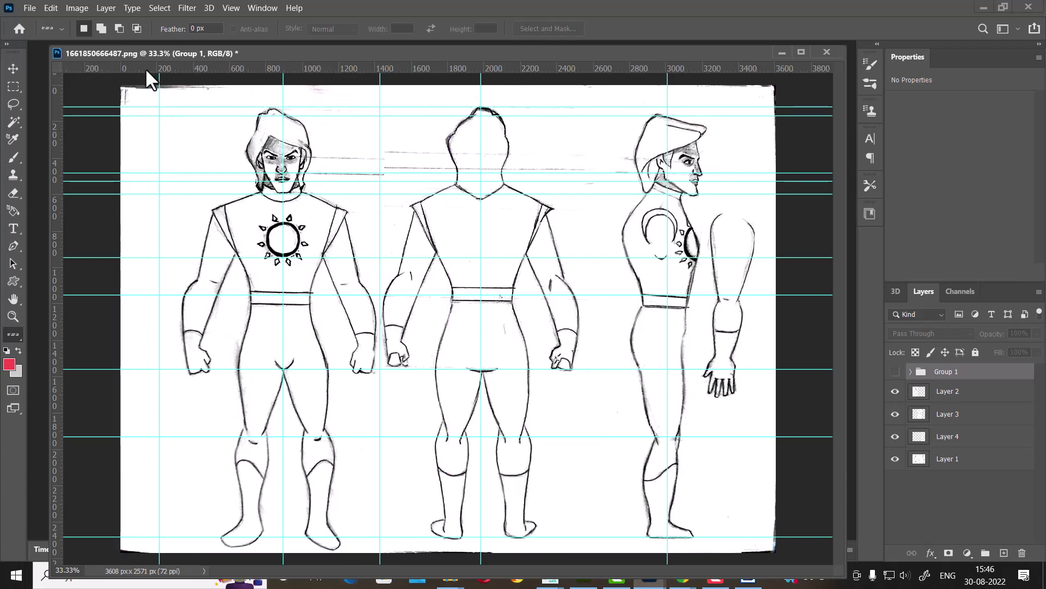
key(ctrl+z)
click(101, 29)
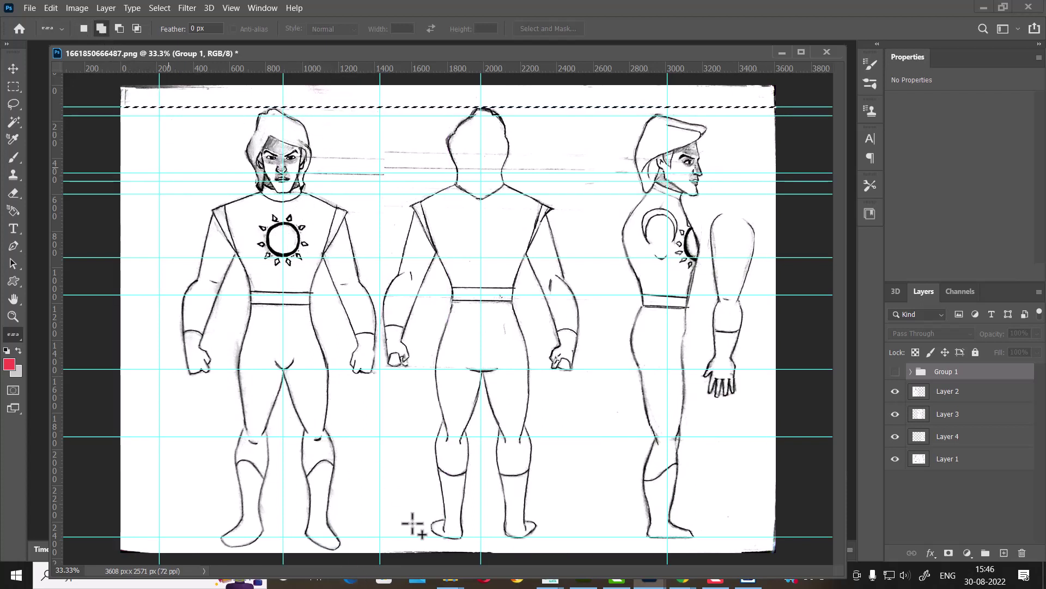
click(359, 537)
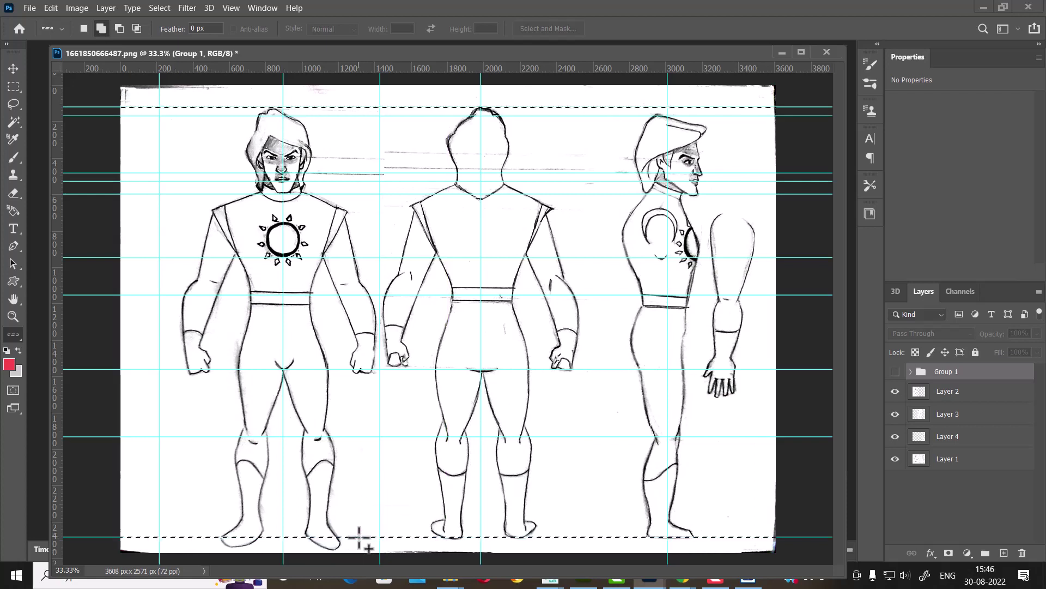
Step: Create empty Layer 6, then select a one-pixel column through the front figure with Single Column Marquee
click(1005, 553)
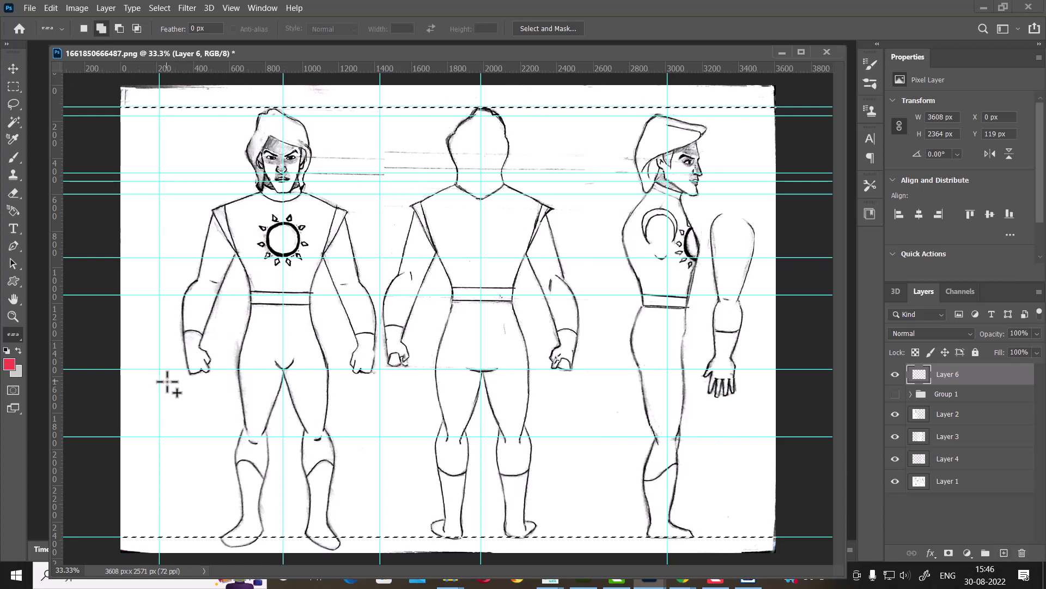
key(alt+BackSpace)
key(ctrl+h)
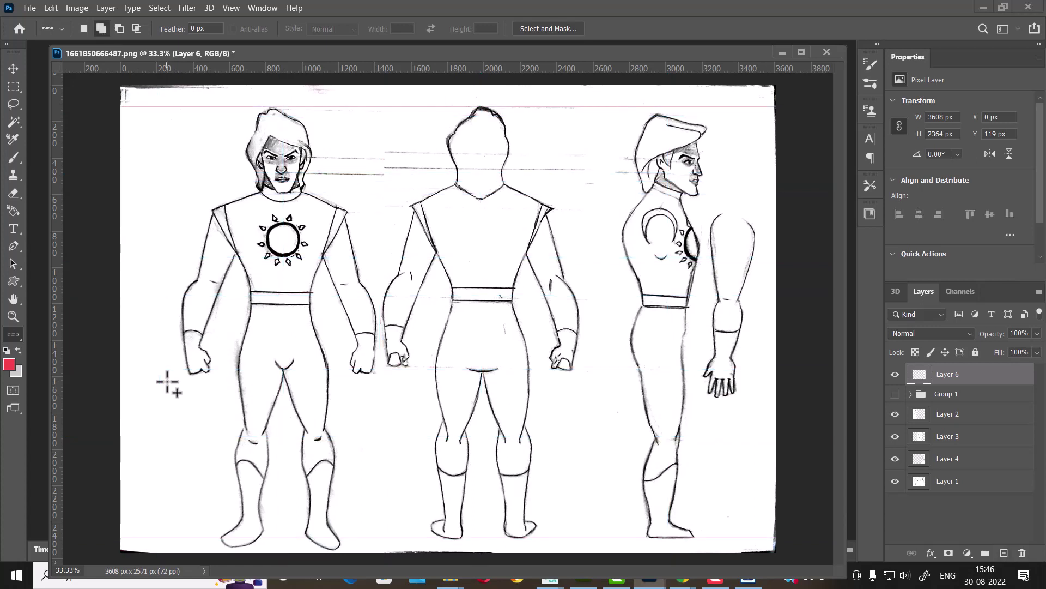
key(ctrl+h)
key(ctrl+h)
key(ctrl+h)
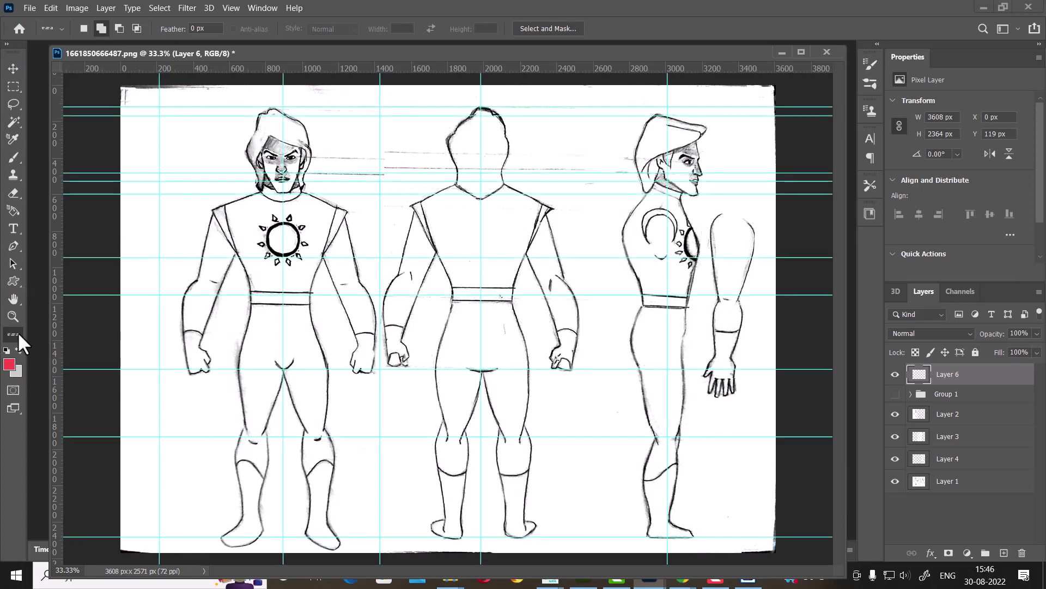
click(17, 331)
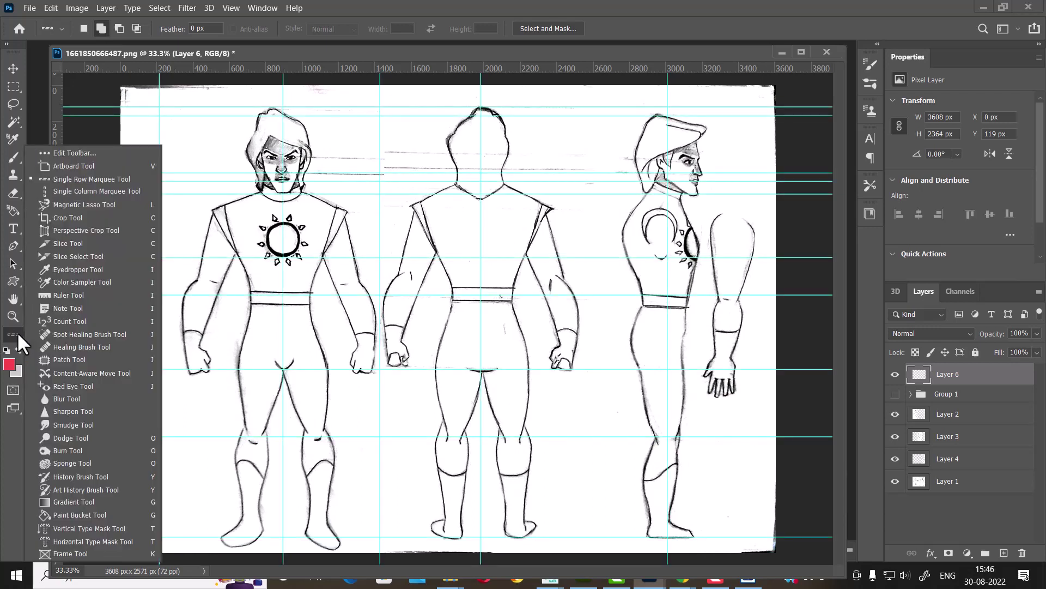
click(101, 190)
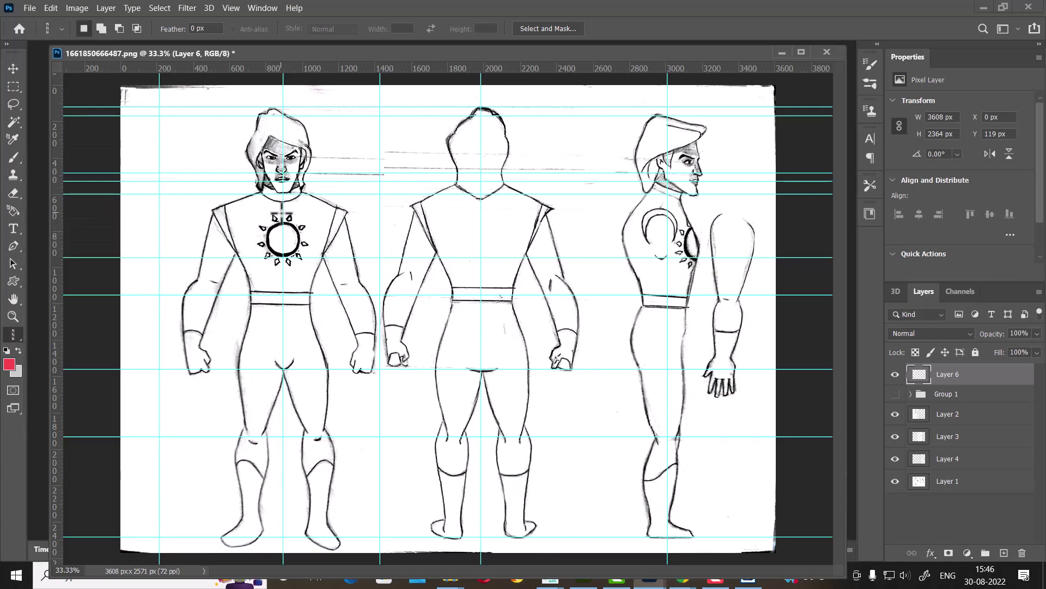
click(283, 215)
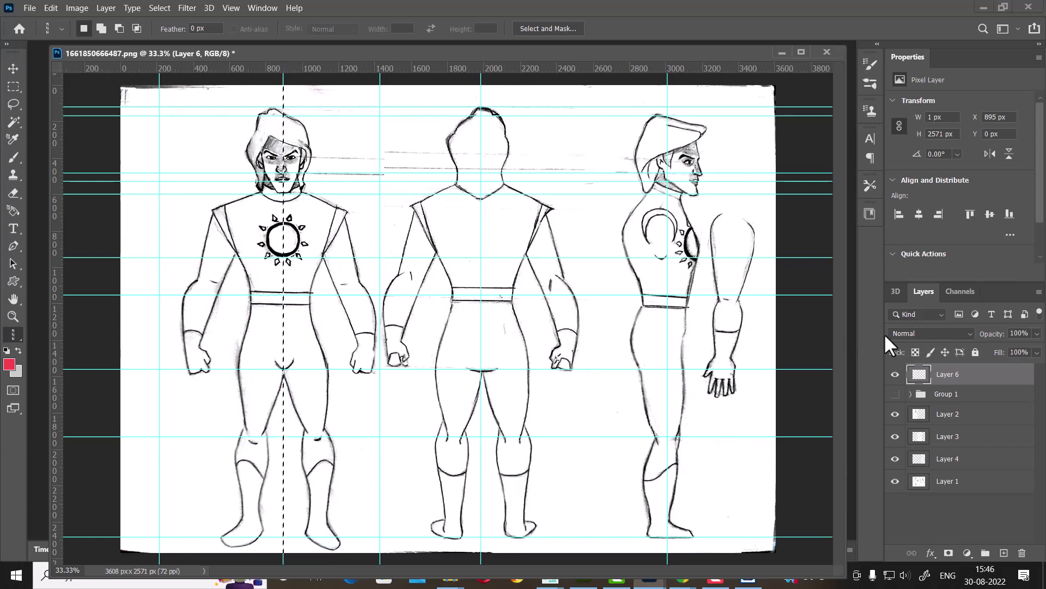
Step: Toggle the grid and guides while trying a one-pixel column selection through the front figure
key(ctrl+d)
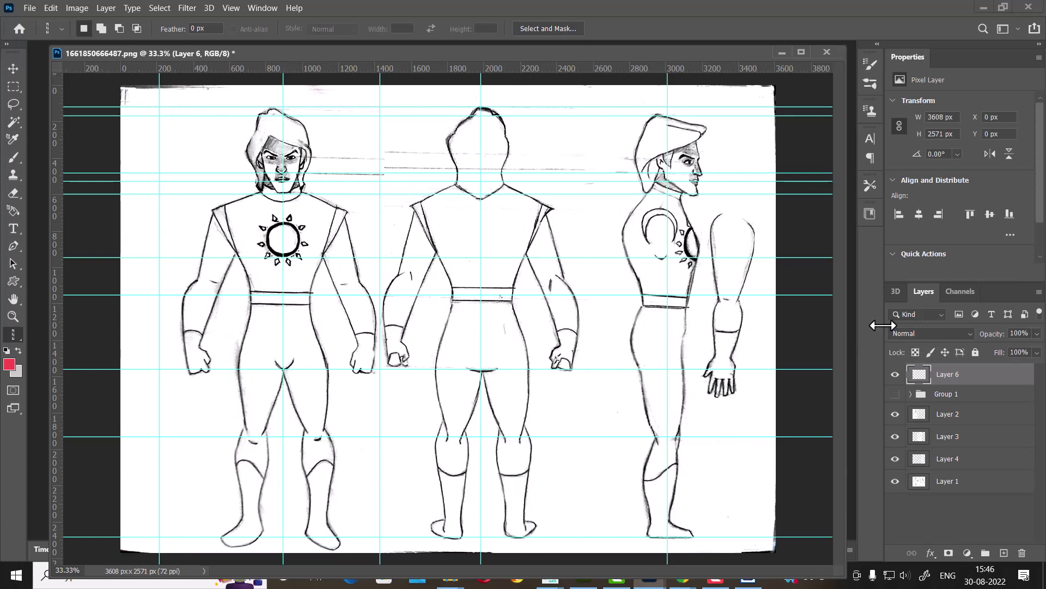
key(ctrl+apostrophe)
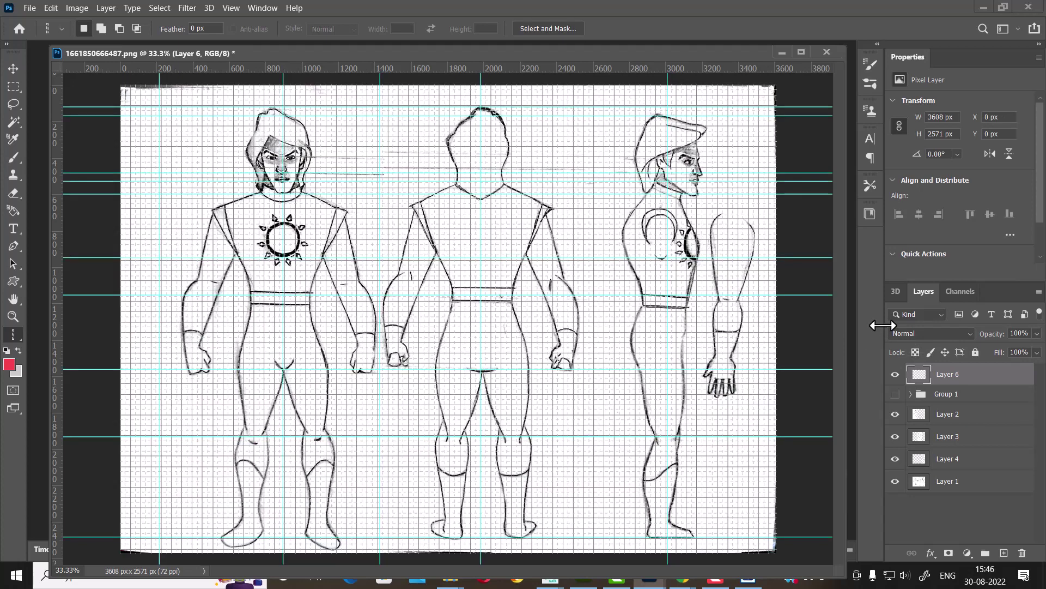
key(ctrl+apostrophe)
key(ctrl+semicolon)
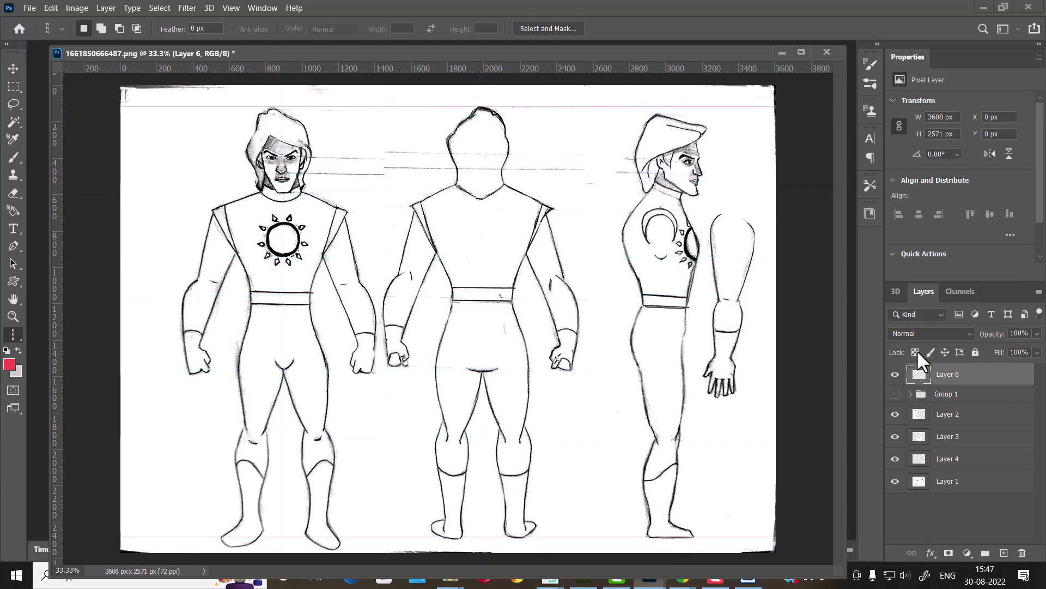
key(ctrl+semicolon)
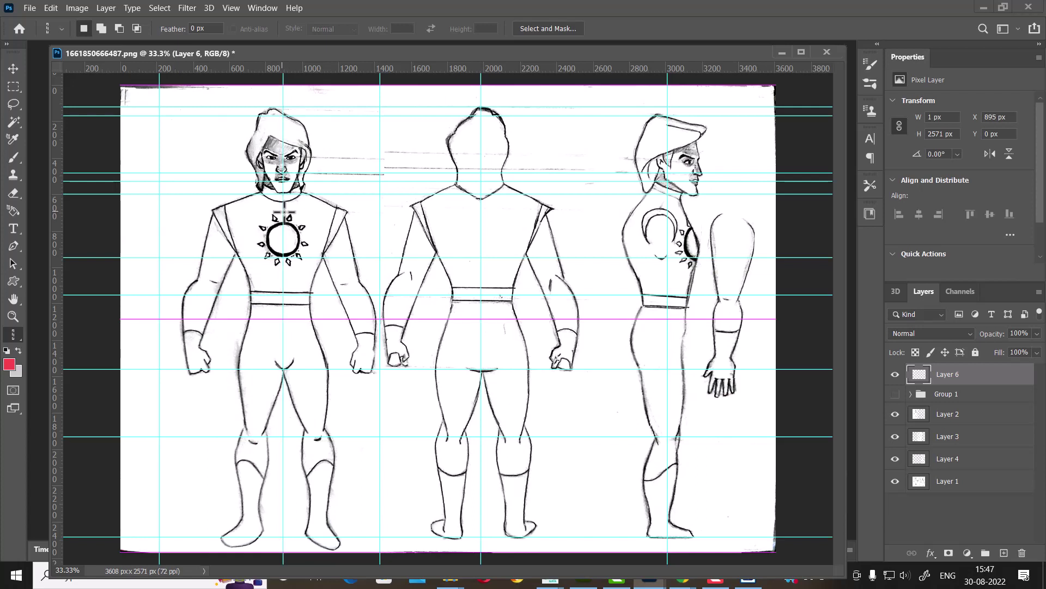
click(283, 213)
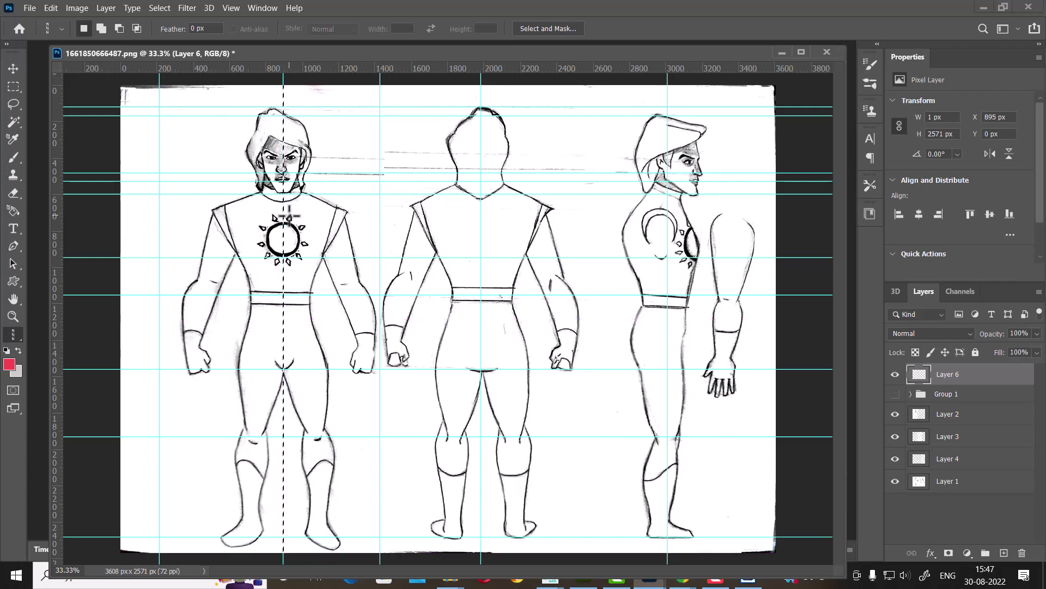
key(ctrl+semicolon)
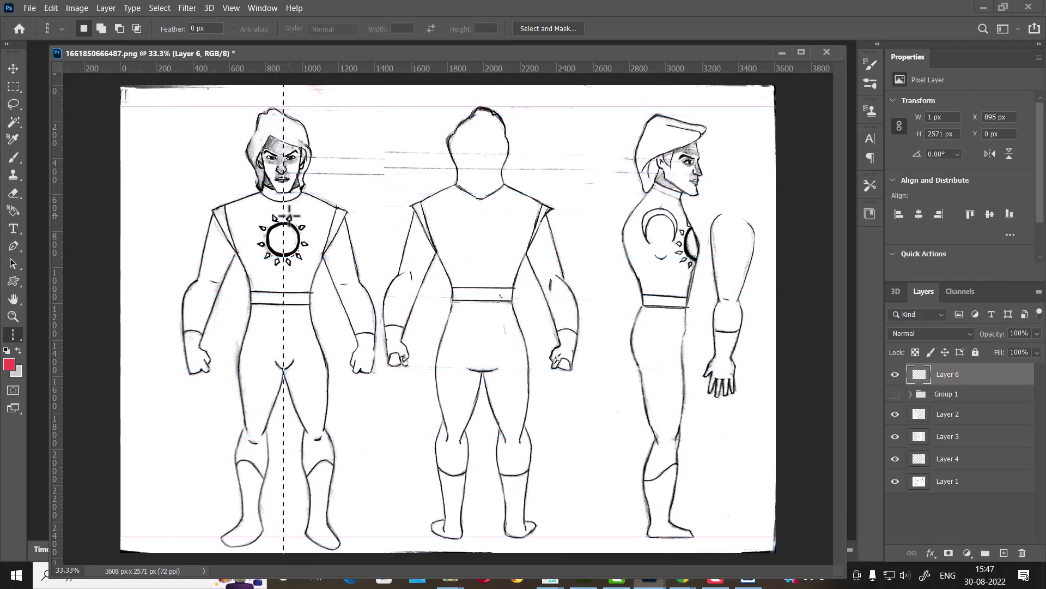
key(ctrl+d)
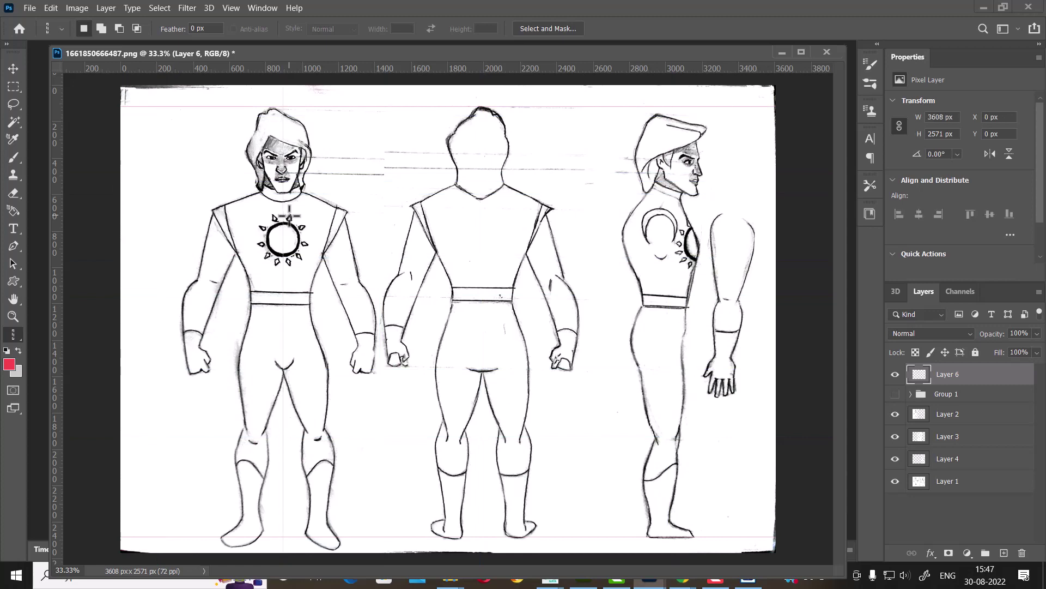
Step: Dismiss the save prompt, toggle Group 1, and select the centre column at X 895 px
key(ctrl+s)
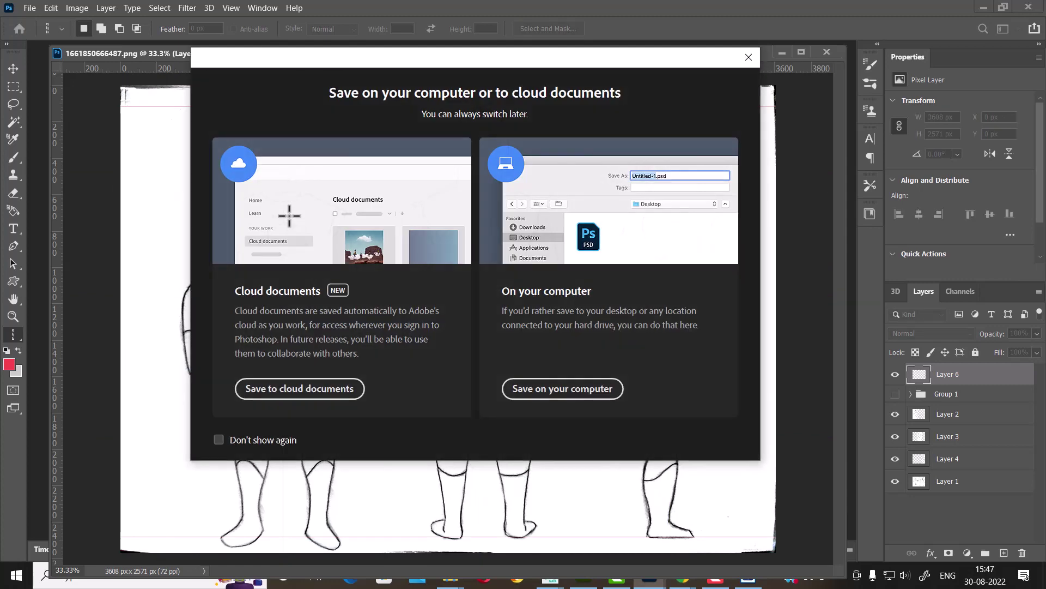
click(746, 56)
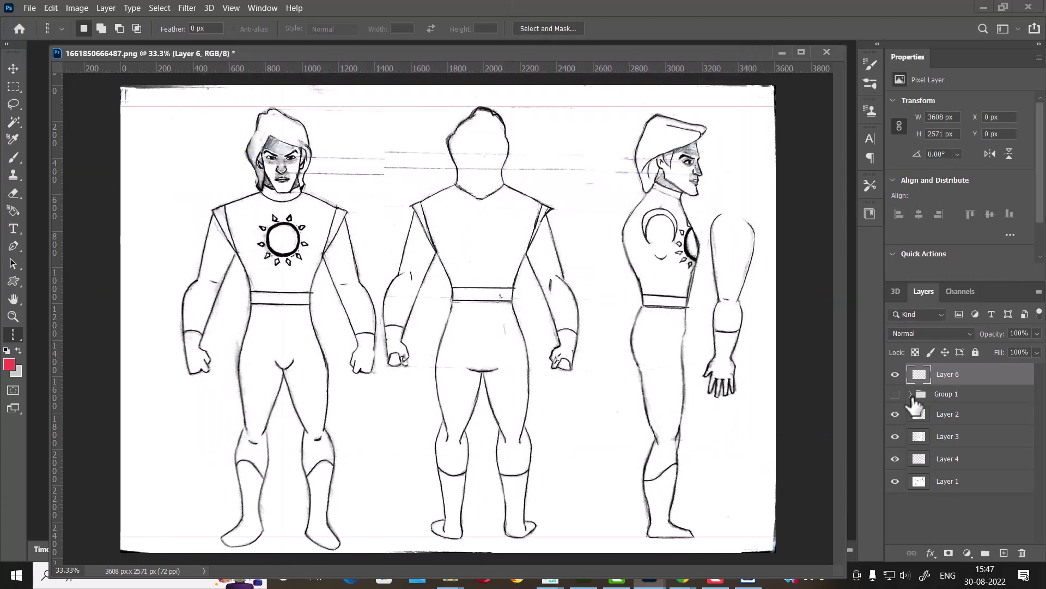
click(896, 393)
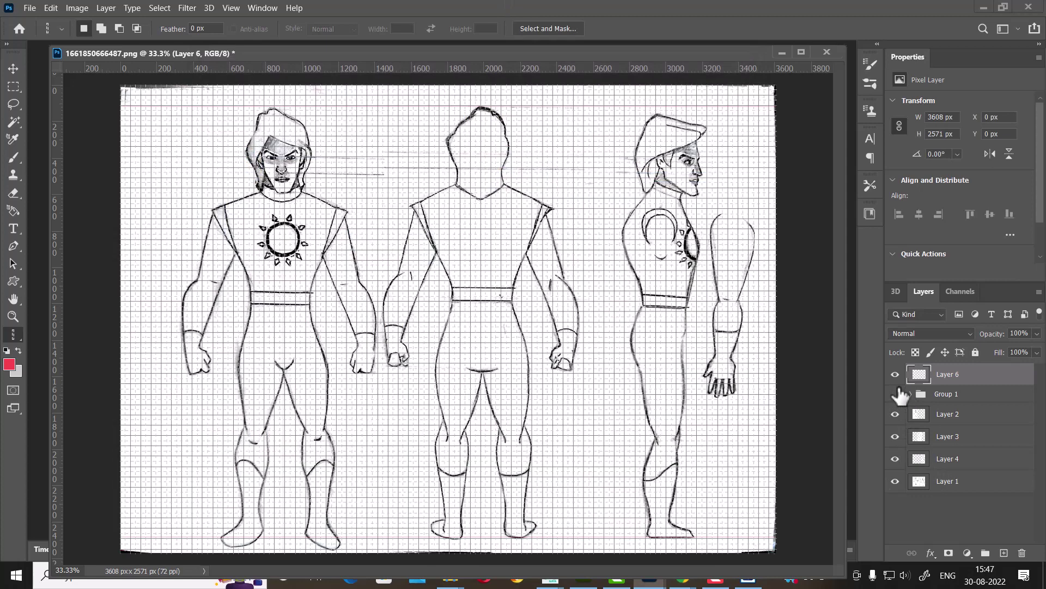
click(896, 394)
key(ctrl+semicolon)
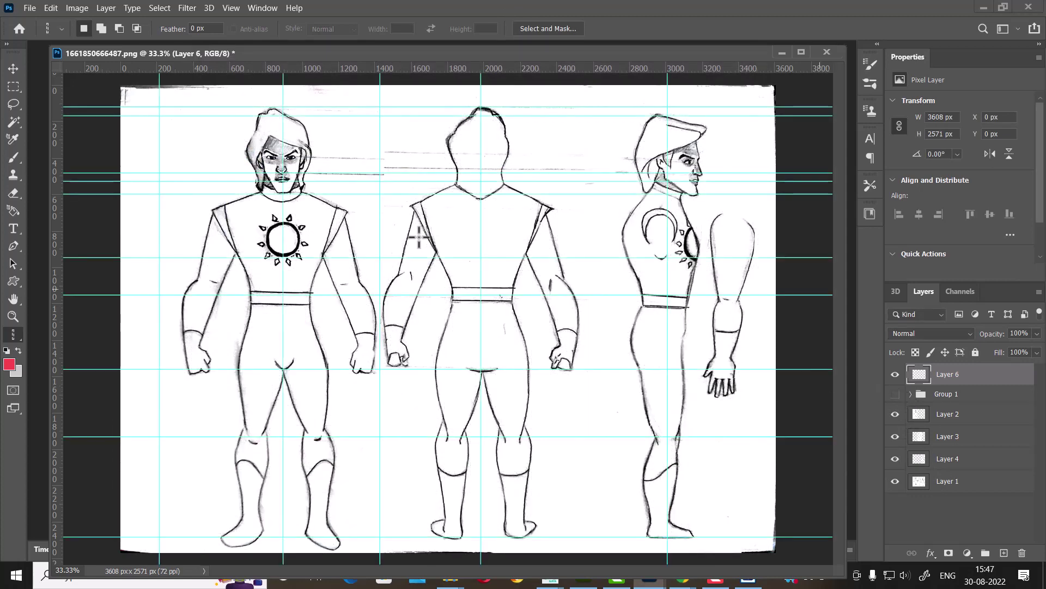
click(282, 228)
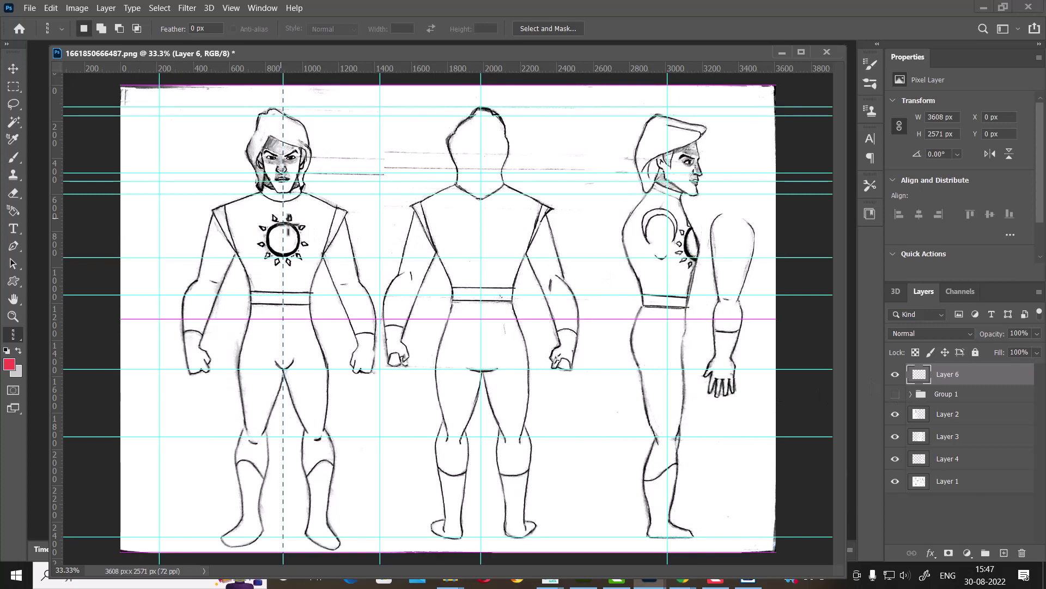
click(18, 351)
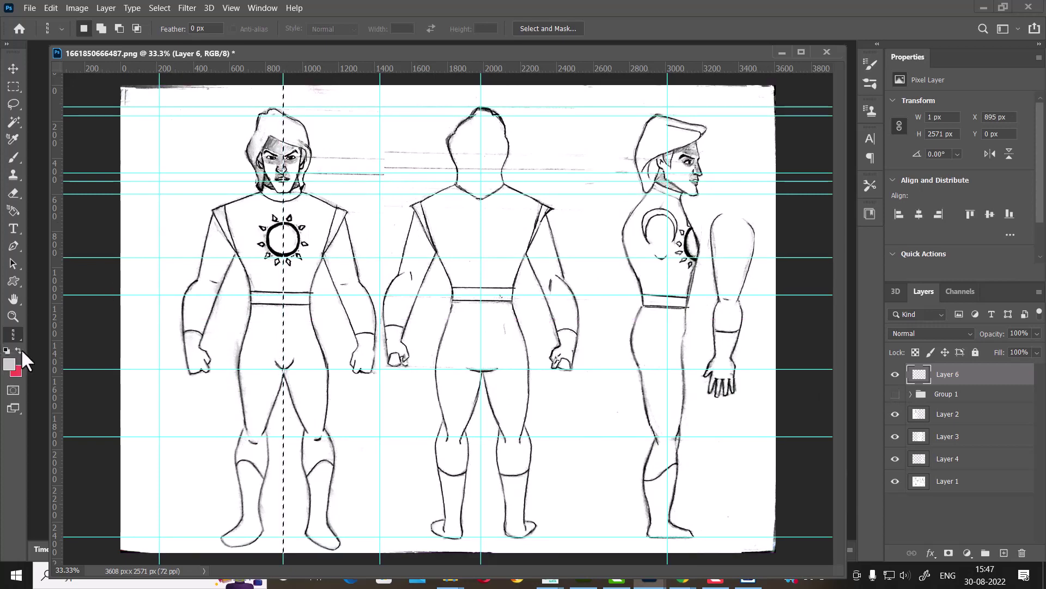
Step: Set the foreground colour to pure red ff0000 and clear the selection
click(8, 364)
text(ff0000)
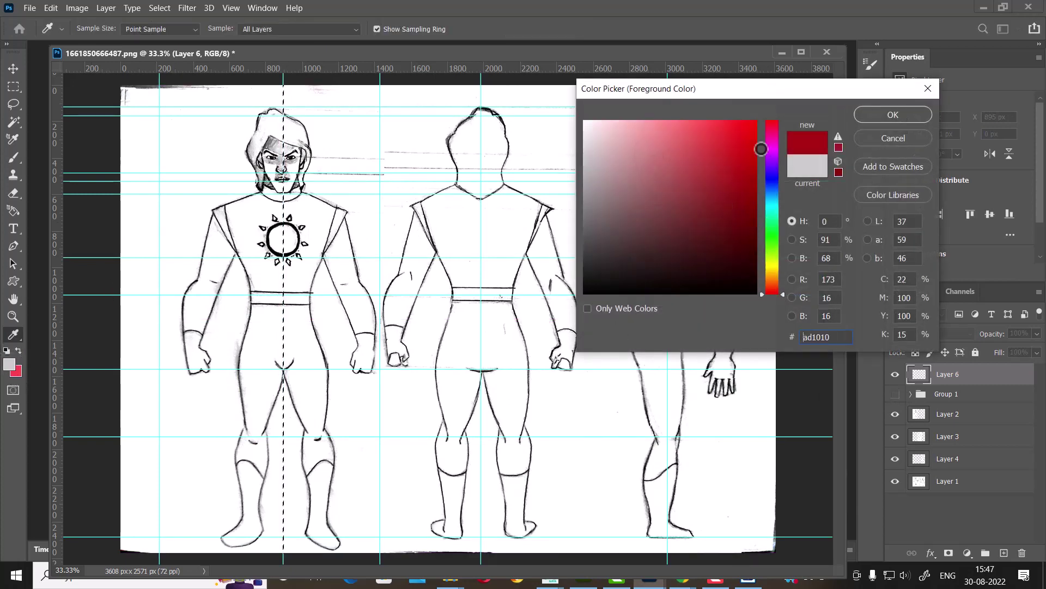
click(892, 116)
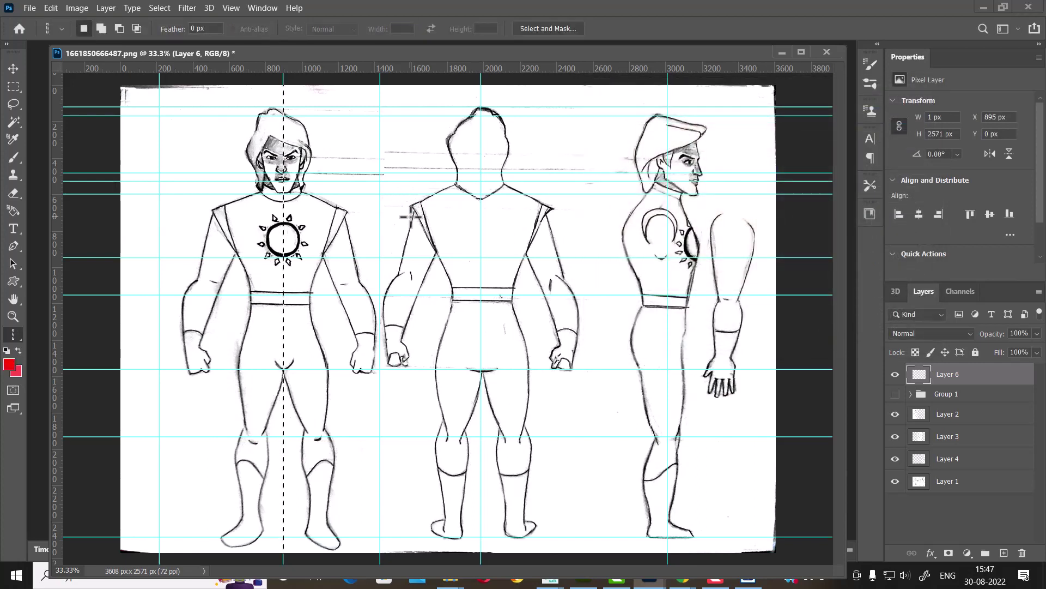
key(ctrl+d)
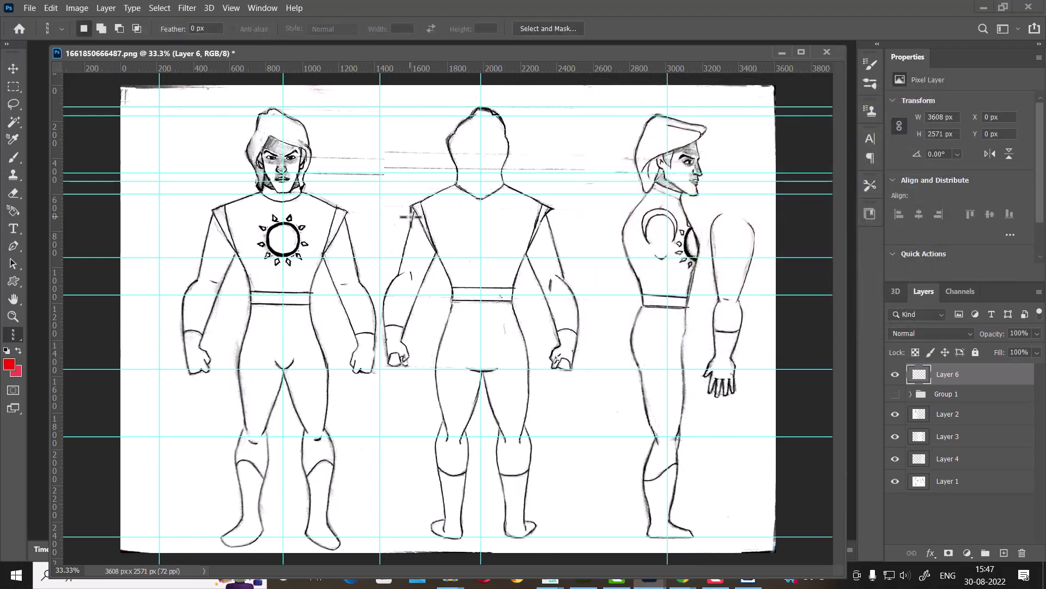
Step: Zoom in to inspect the sketch, then select the front/back divider column at X 1426 px
key(ctrl+semicolon)
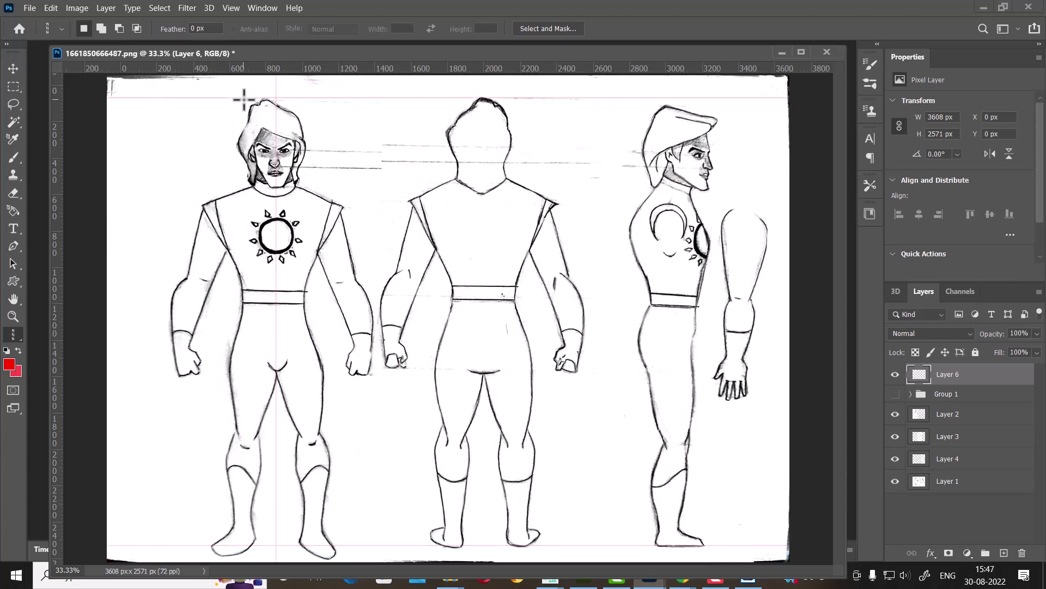
key(ctrl+plus)
key(ctrl+plus)
drag(221, 208, 355, 299)
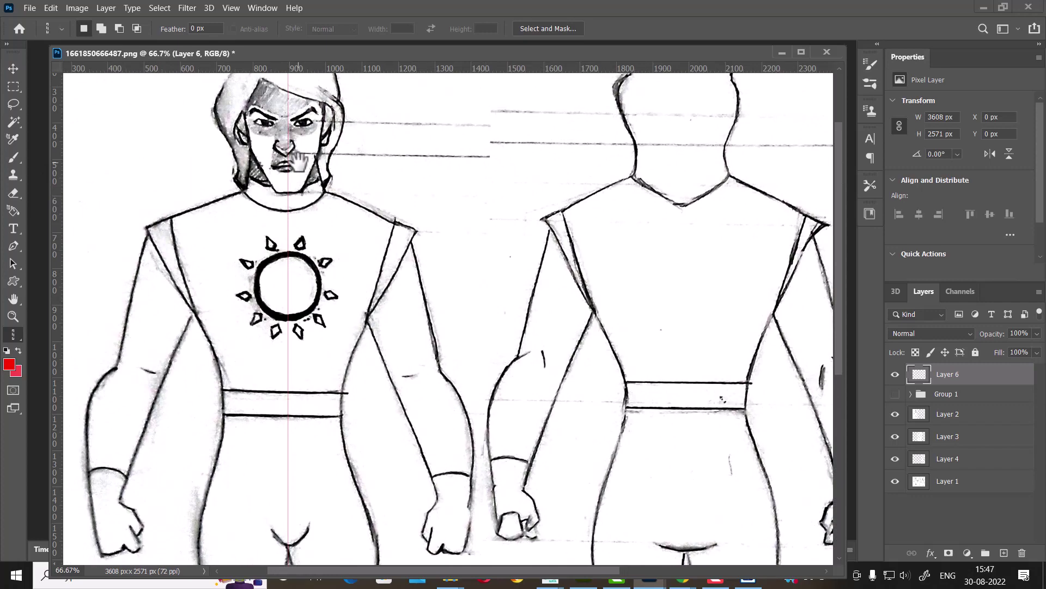
key(ctrl+minus)
key(ctrl+minus)
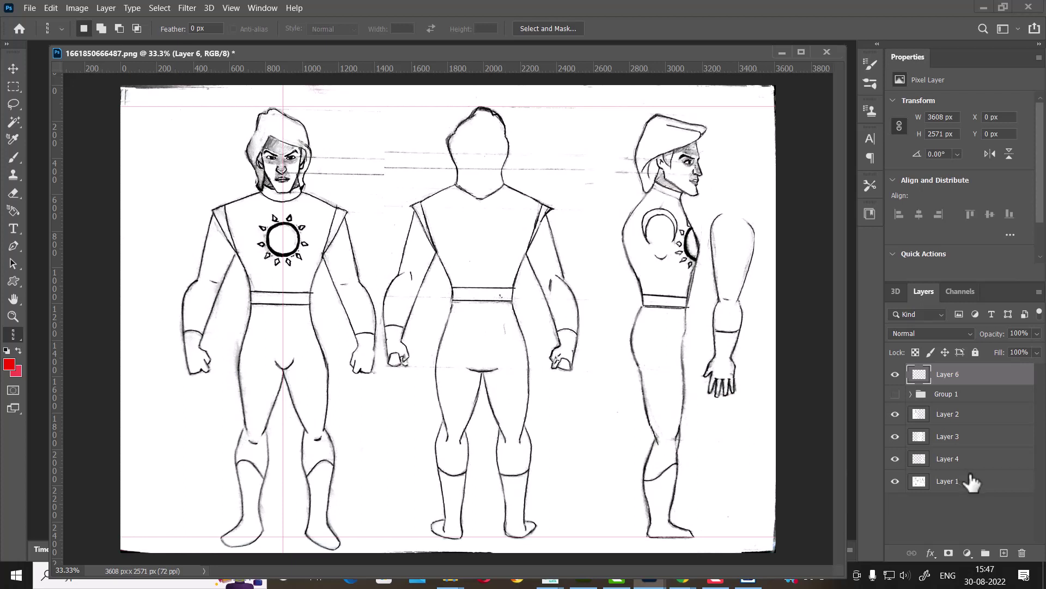
key(ctrl+semicolon)
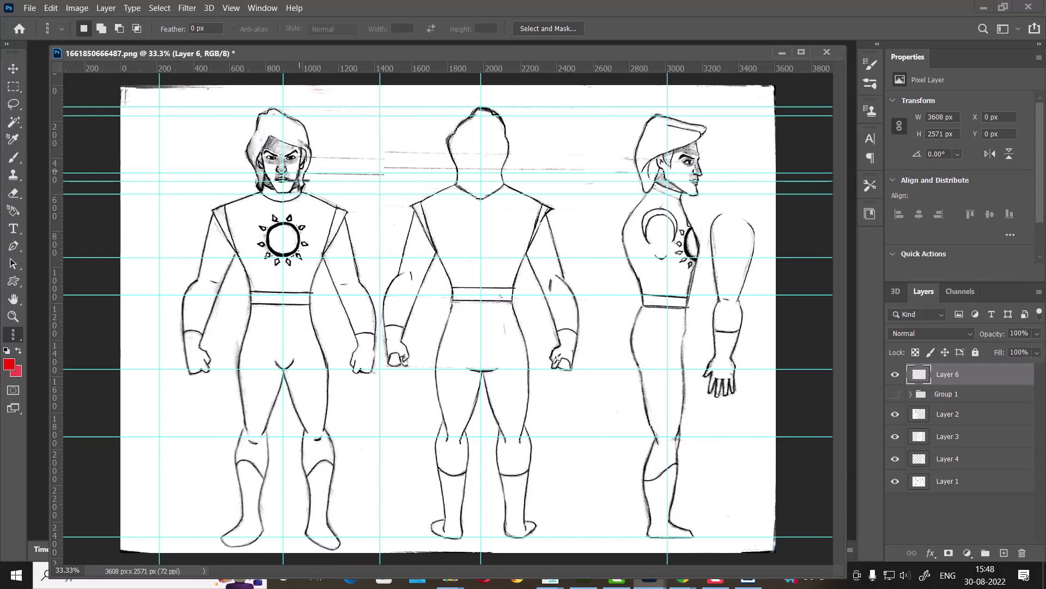
click(379, 207)
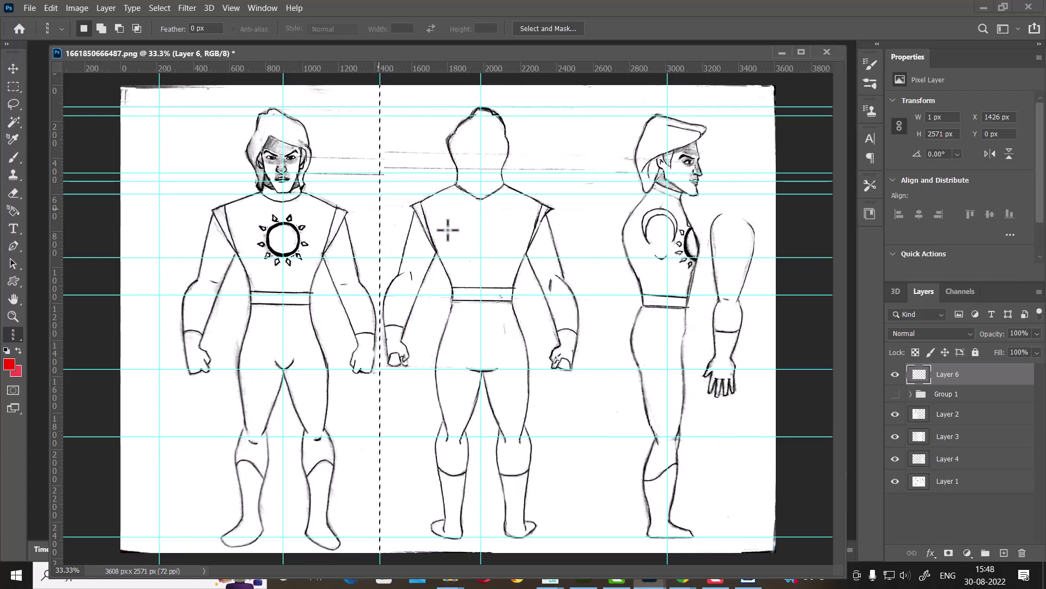
Step: Select the back/side divider column and add the 1426 px divider with Add to Selection
click(602, 287)
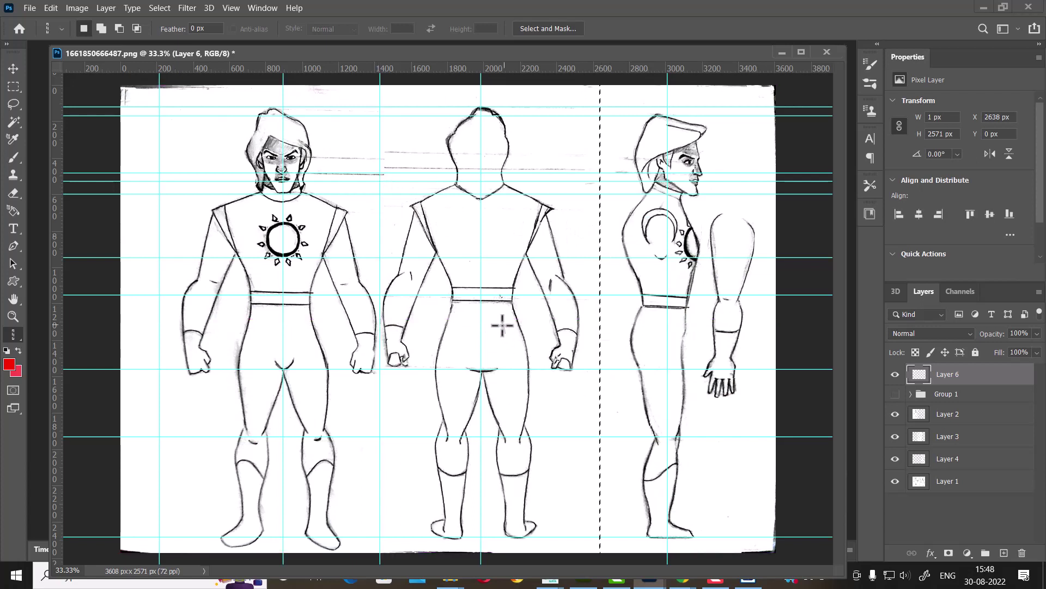
key(alt)
key(alt)
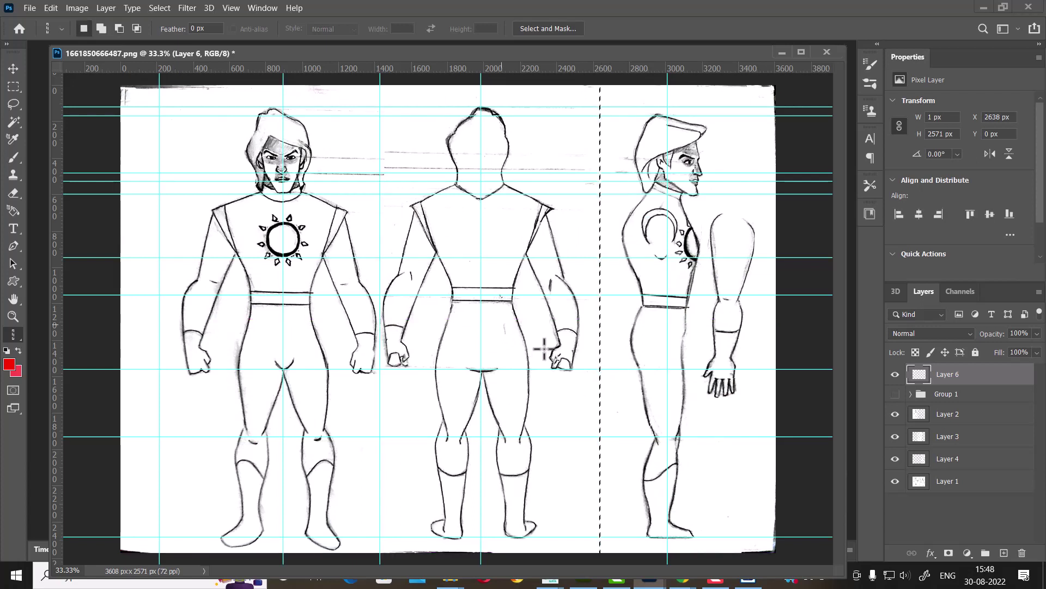
click(104, 29)
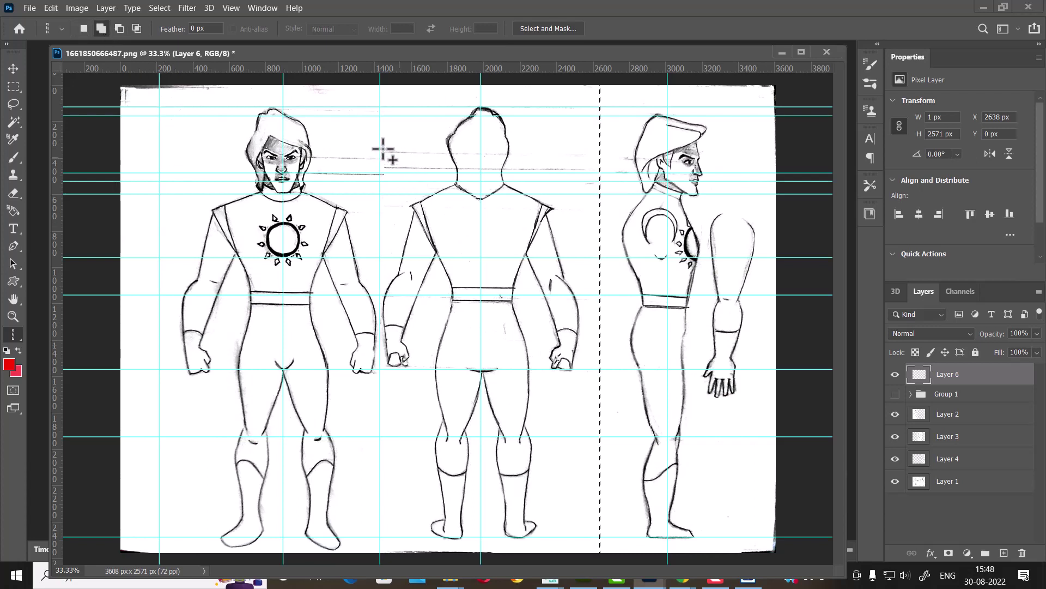
click(380, 106)
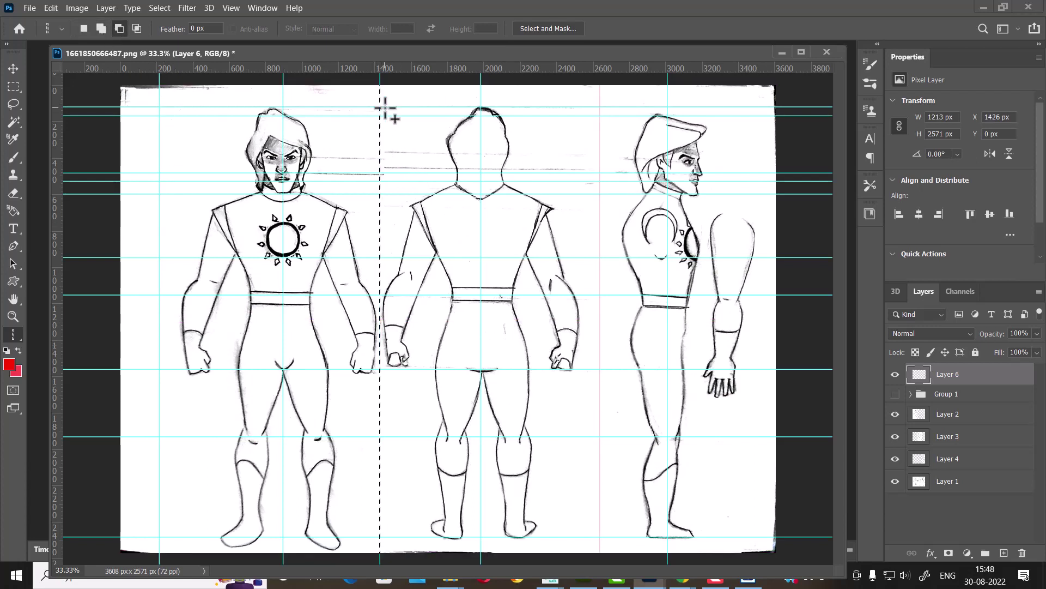
key(ctrl+d)
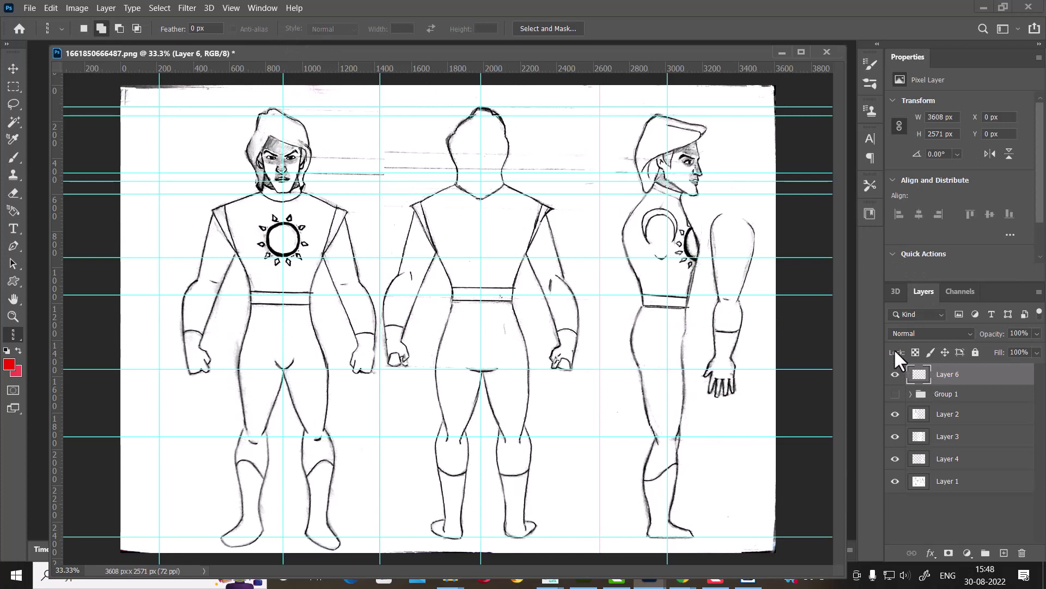
Step: Try a column left of the front figure, then deselect and hide the grid and guides
key(ctrl+semicolon)
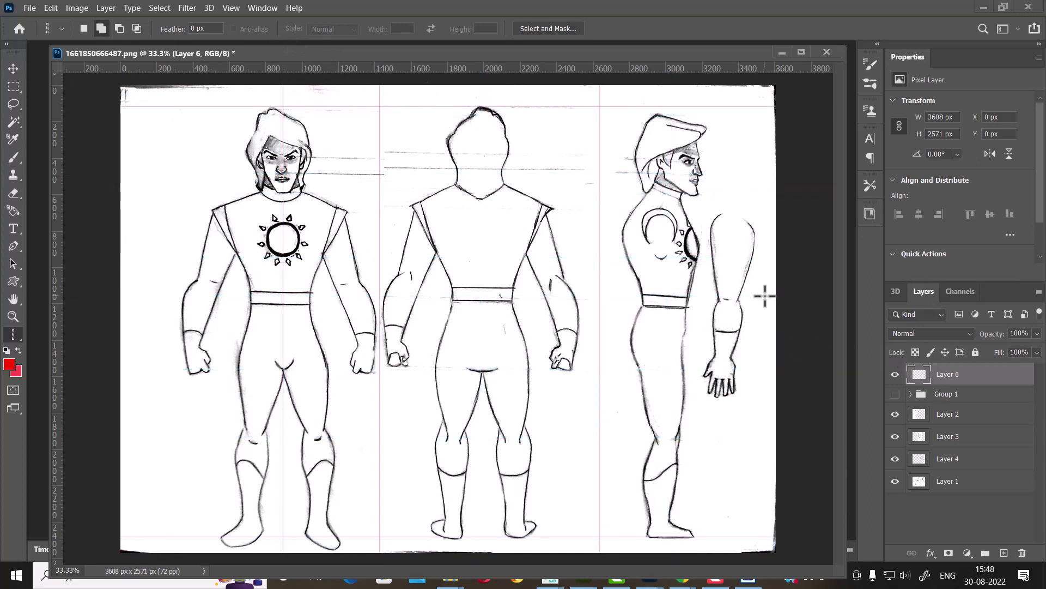
key(ctrl+semicolon)
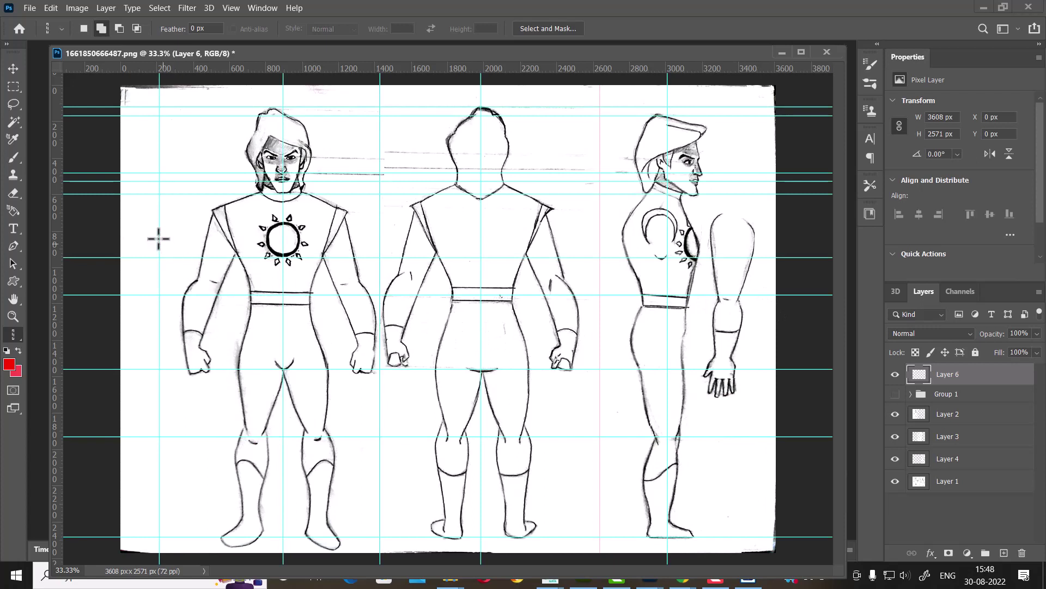
click(158, 238)
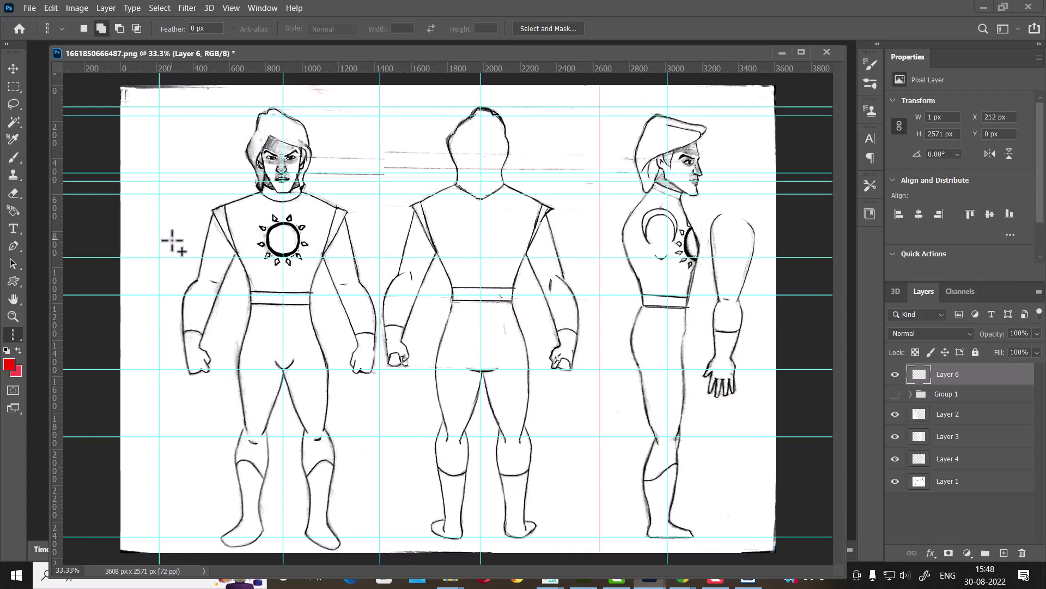
click(173, 240)
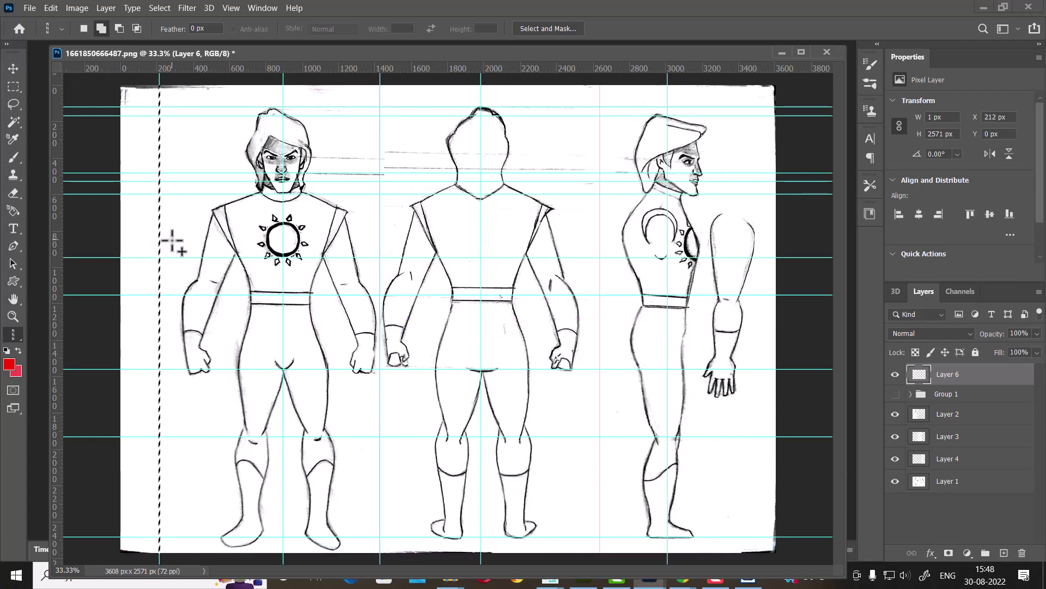
key(ctrl+d)
key(ctrl+apostrophe)
key(ctrl+h)
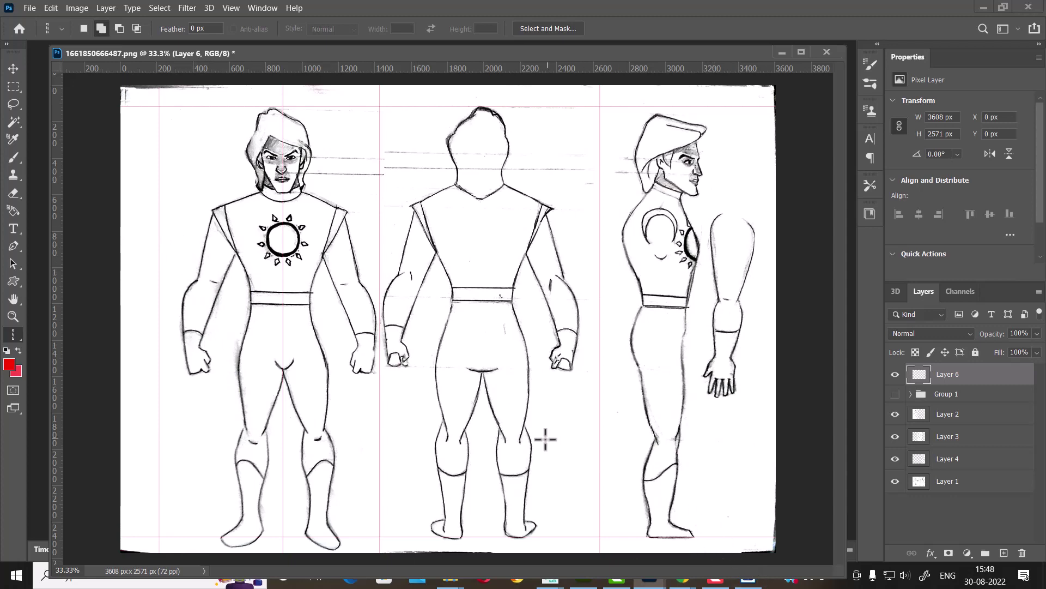
key(alt+Tab)
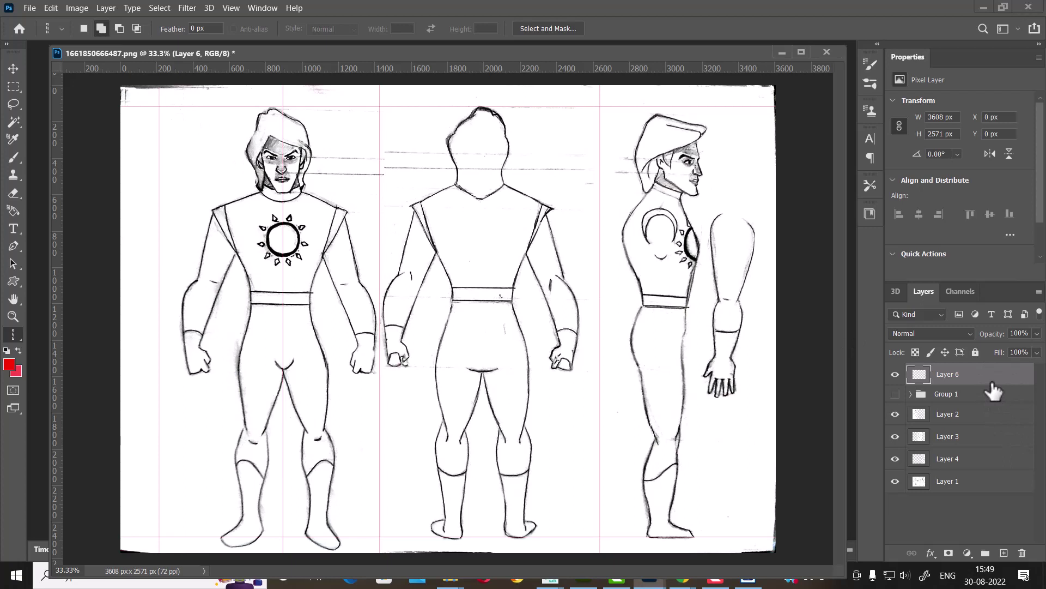
Step: Add a new layer and copy a rectangular selection around the front-view figure
key(ctrl+shift+alt+n)
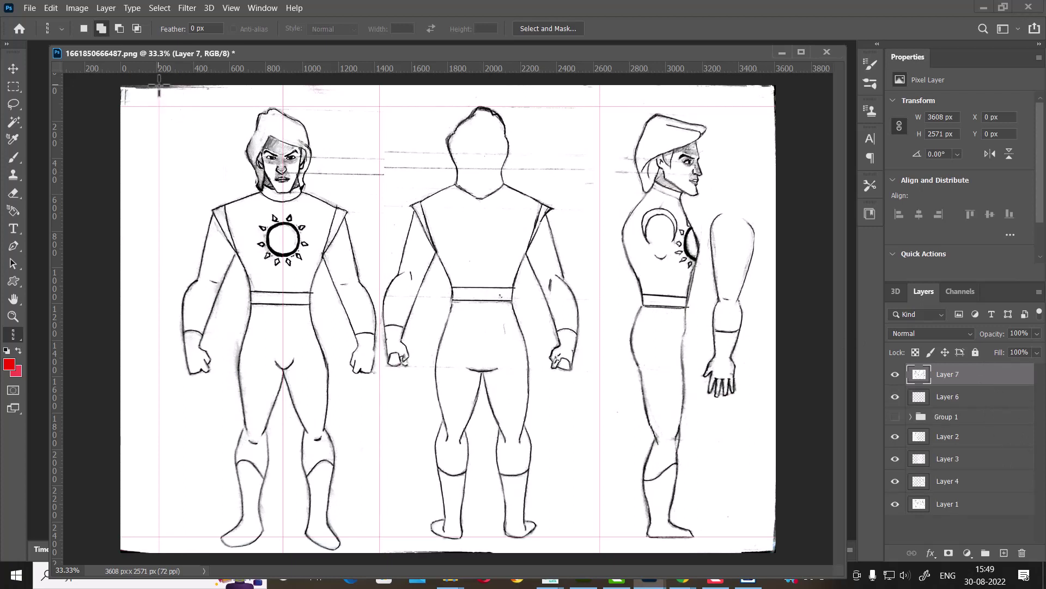
click(14, 86)
click(66, 87)
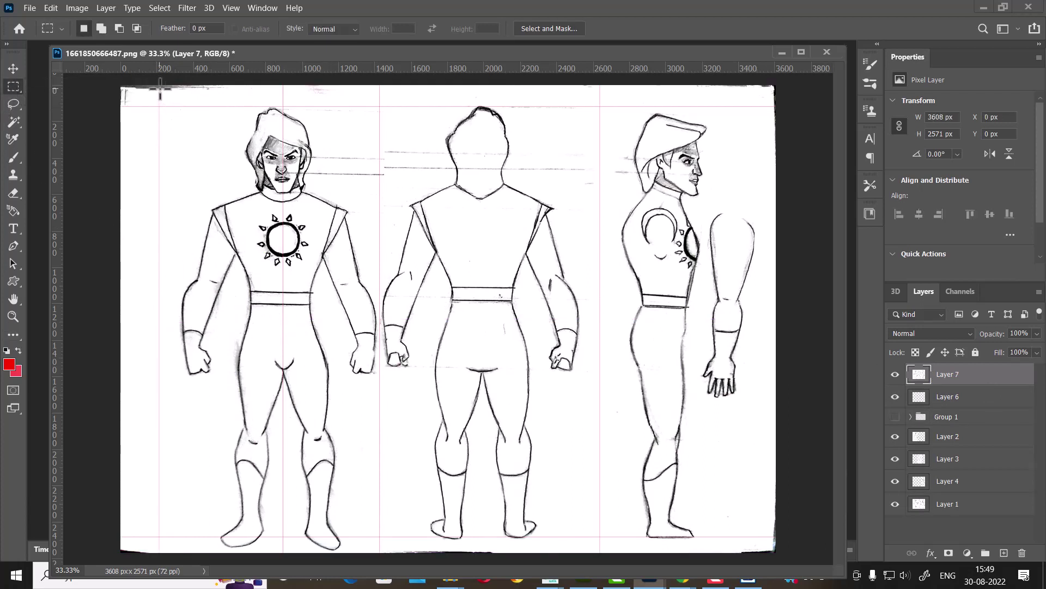
drag(160, 88, 380, 563)
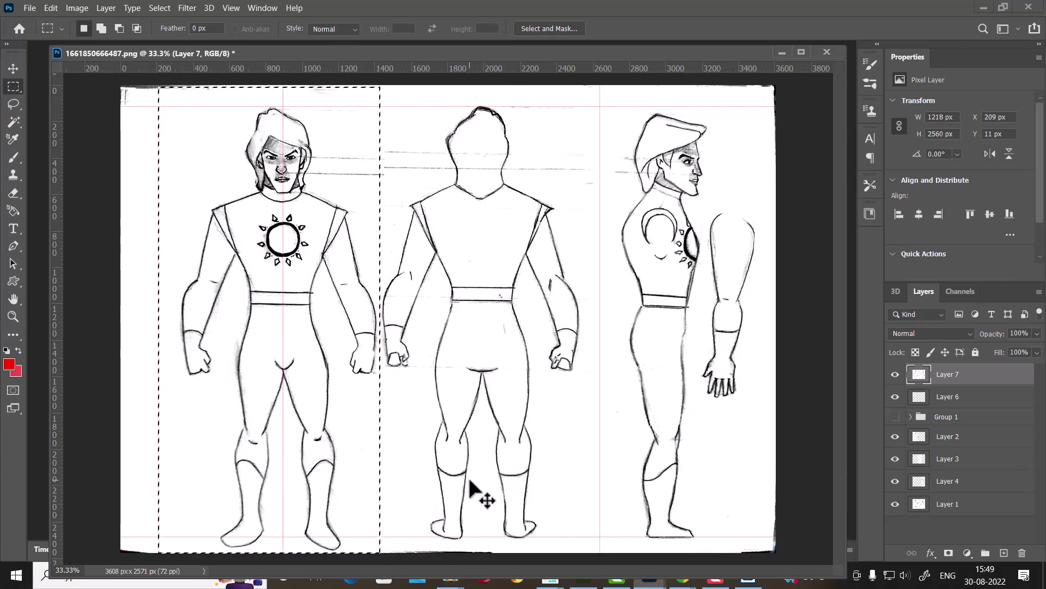
key(ctrl+c)
Step: Create a new 1218 × 2560 px document named 'shaktimaan front'
key(ctrl+n)
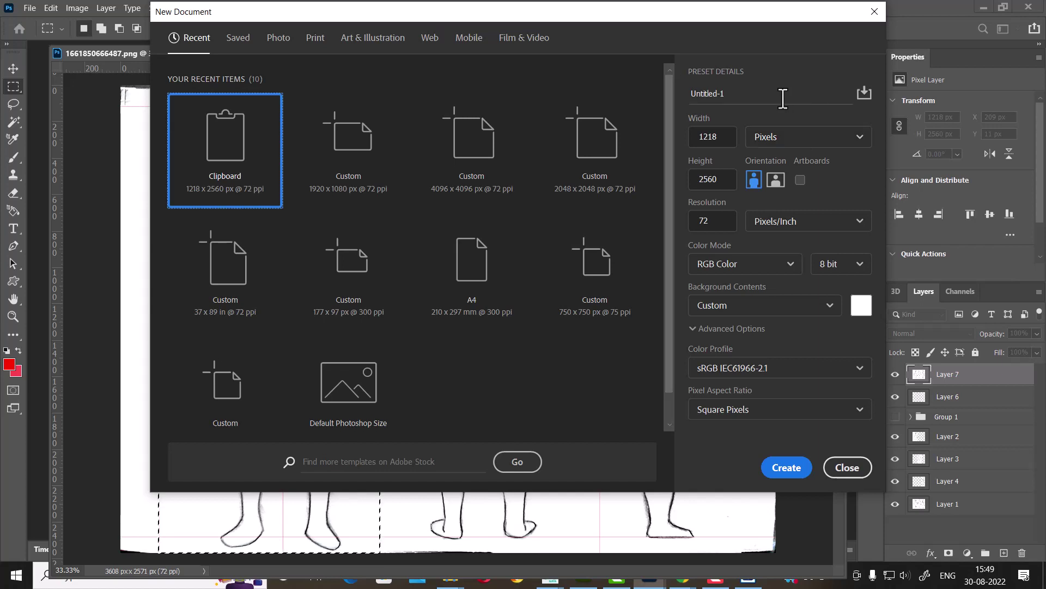
drag(783, 94, 668, 97)
text(sha)
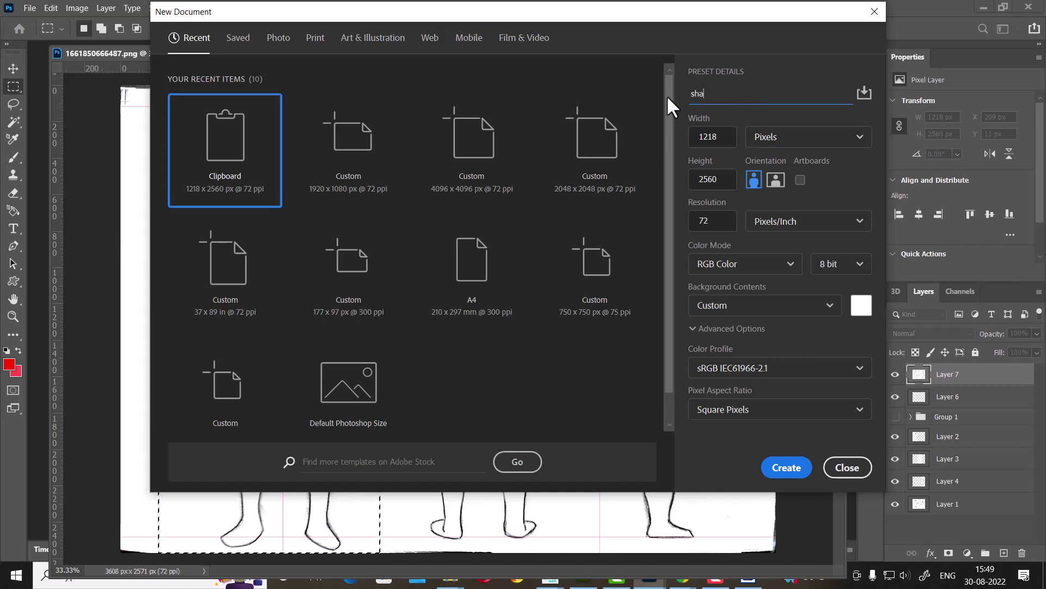
text(ktimaan)
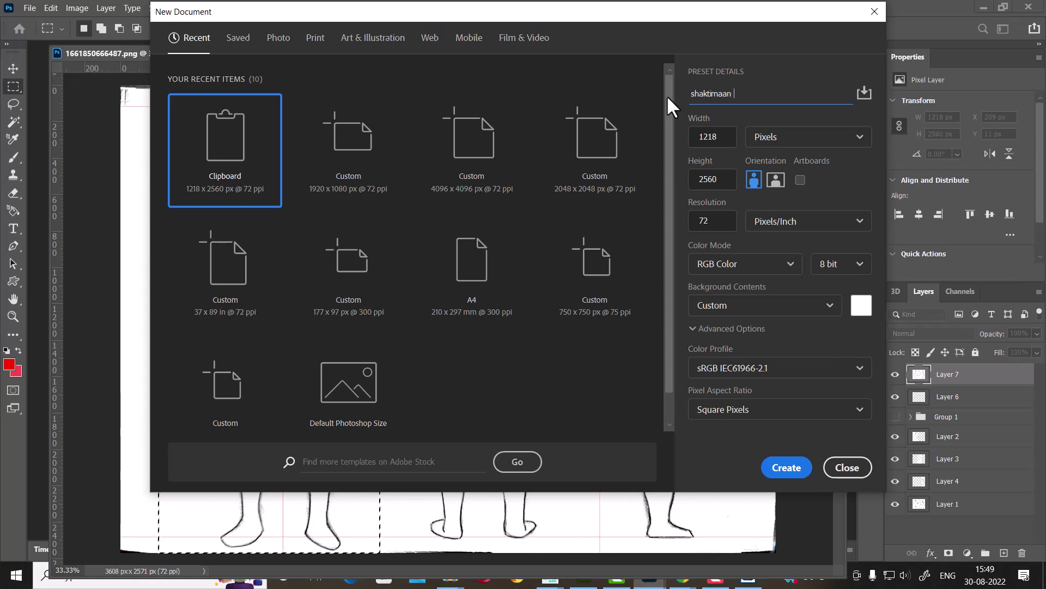
text( front)
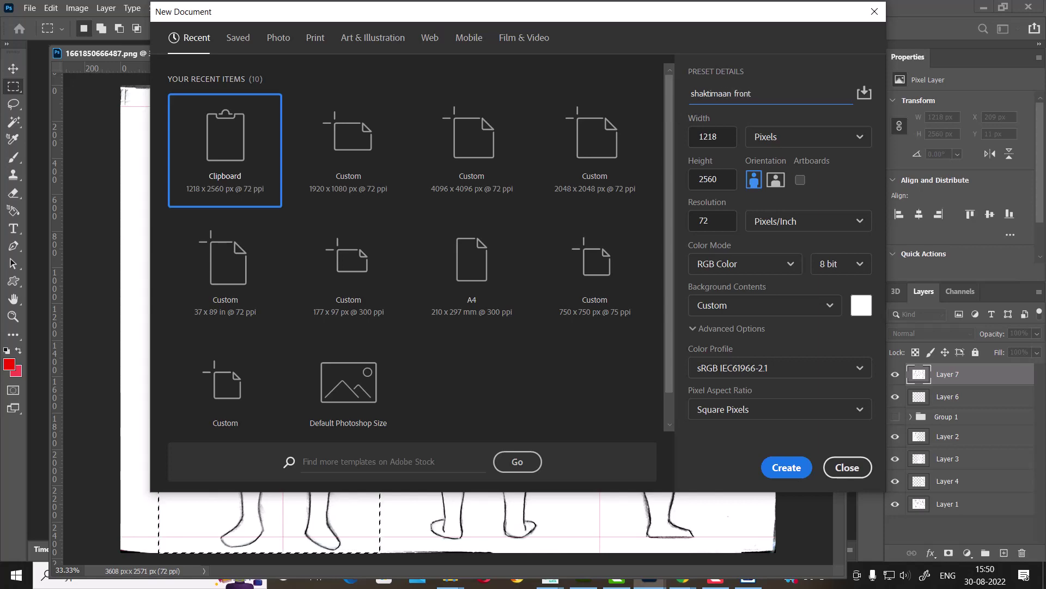
click(785, 468)
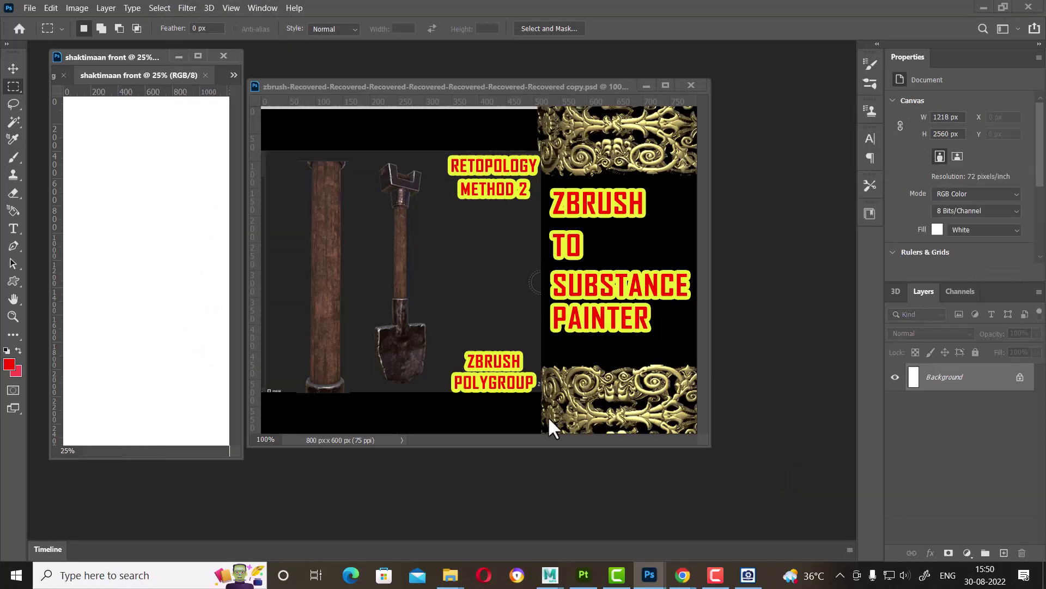
Step: Paste the front figure into shaktimaan front and float that document in its own window
key(ctrl+v)
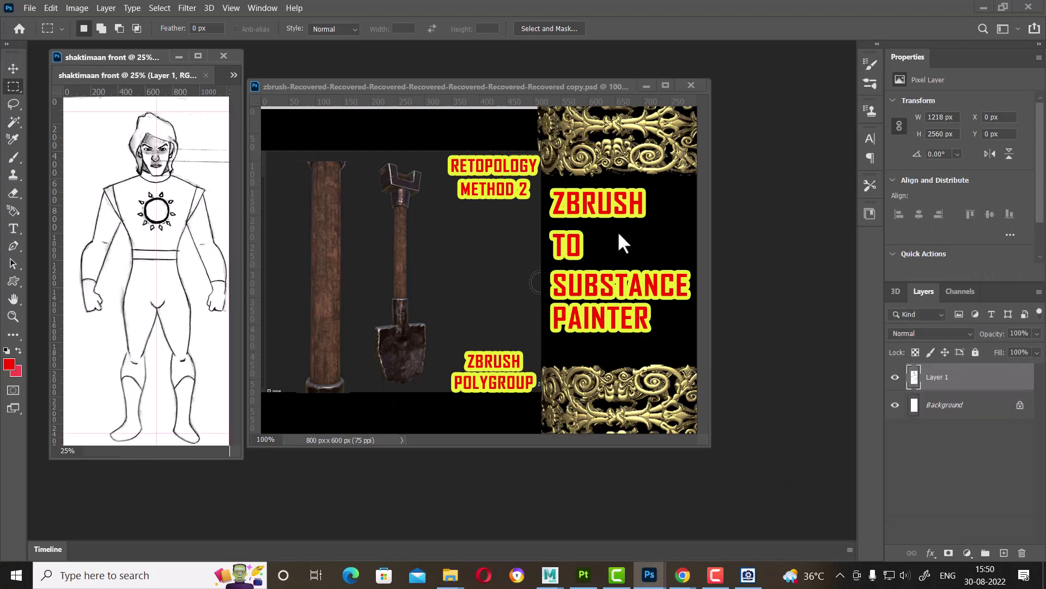
click(646, 86)
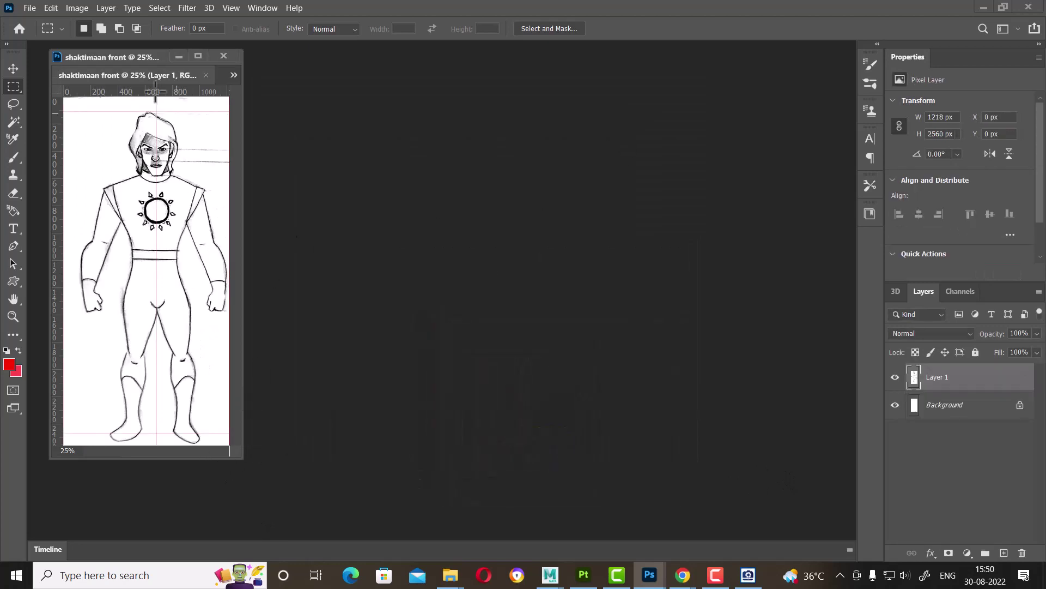
drag(136, 75, 439, 154)
Step: Maximize the original turnaround sheet and marquee-select the back-view figure
click(169, 71)
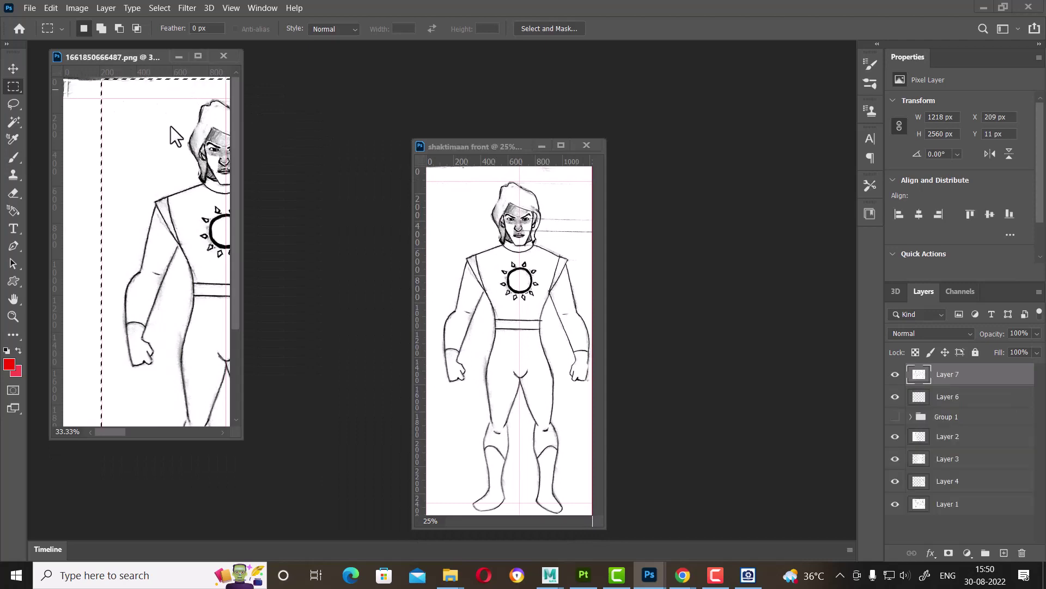
click(199, 56)
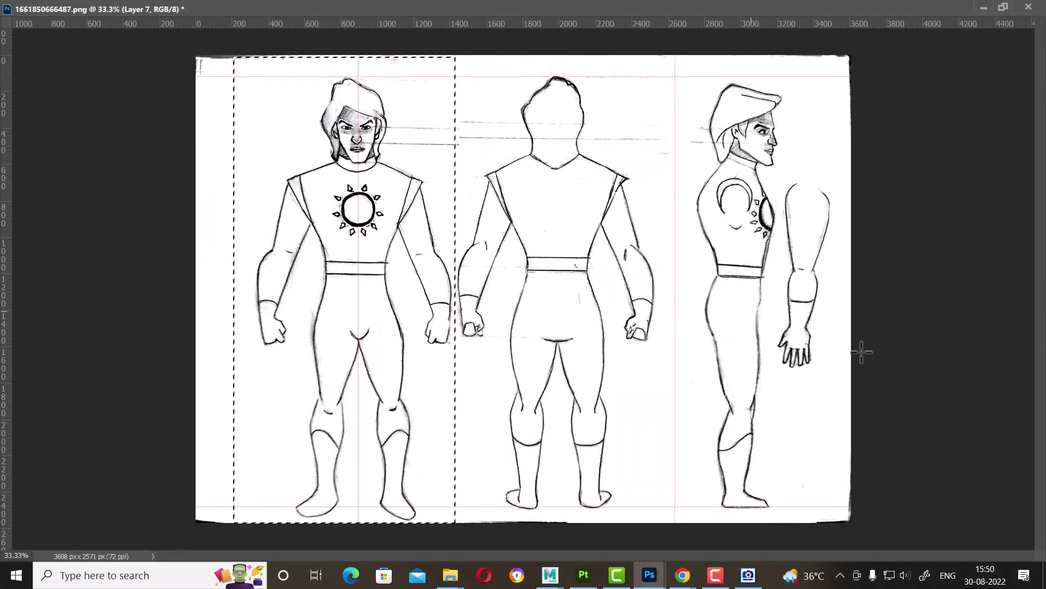
key(ctrl+d)
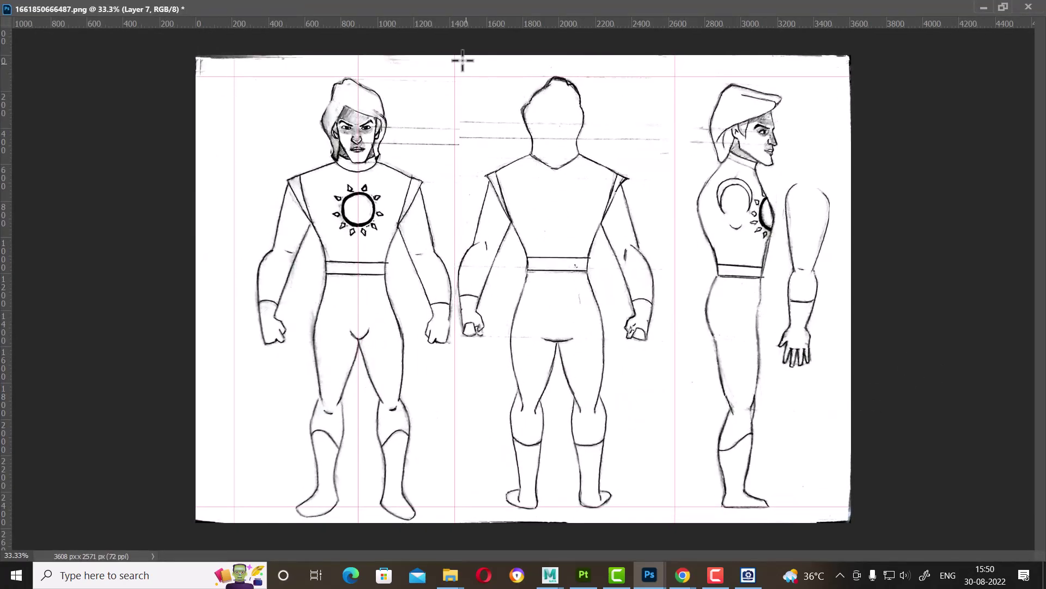
drag(455, 53, 675, 548)
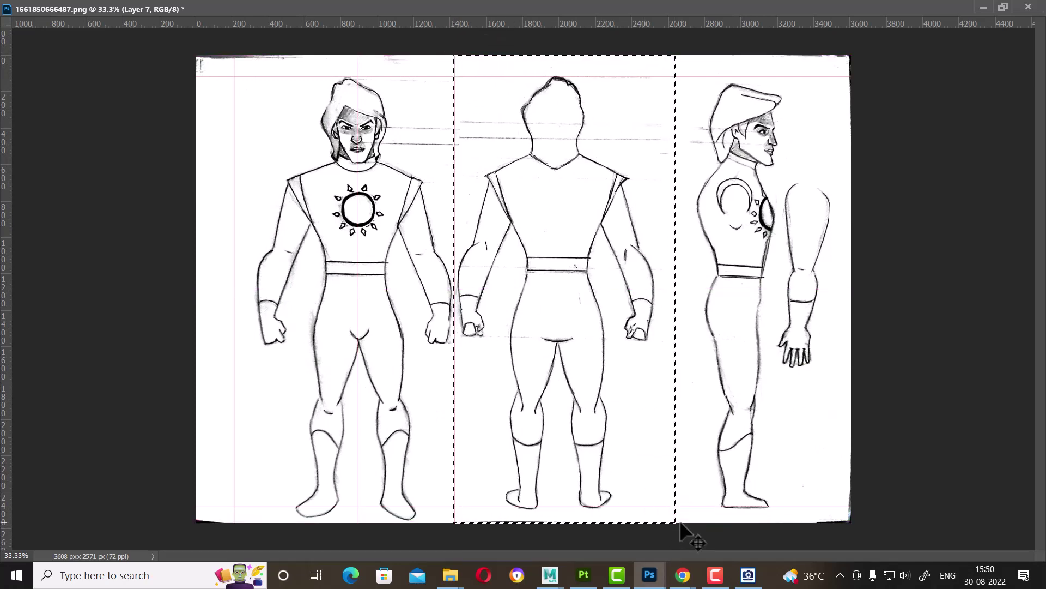
Step: Paste the back-view figure into a new 1219 × 2571 px document named 'back'
key(ctrl+n)
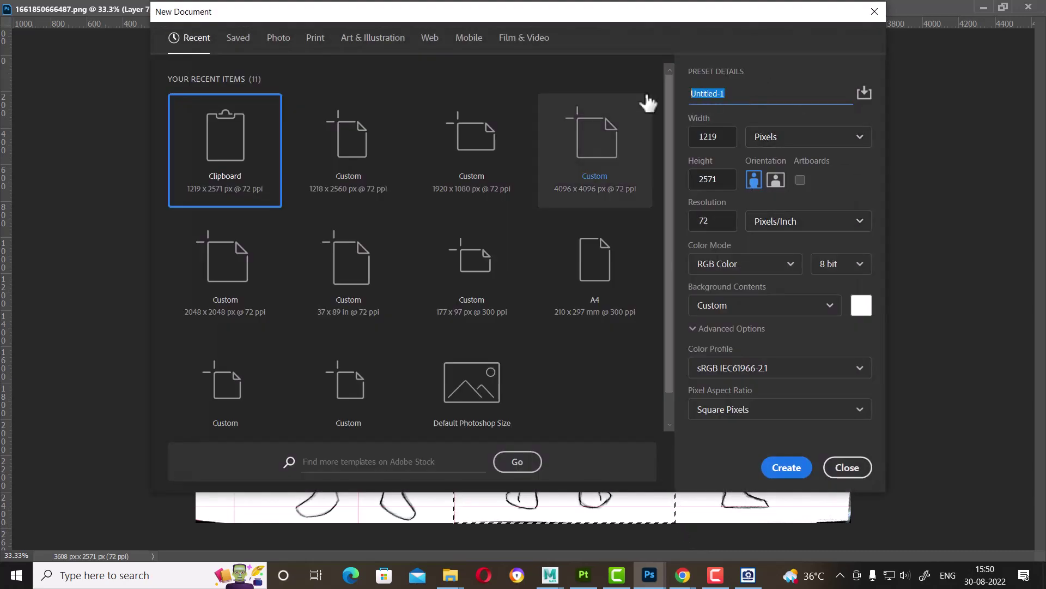
text(back)
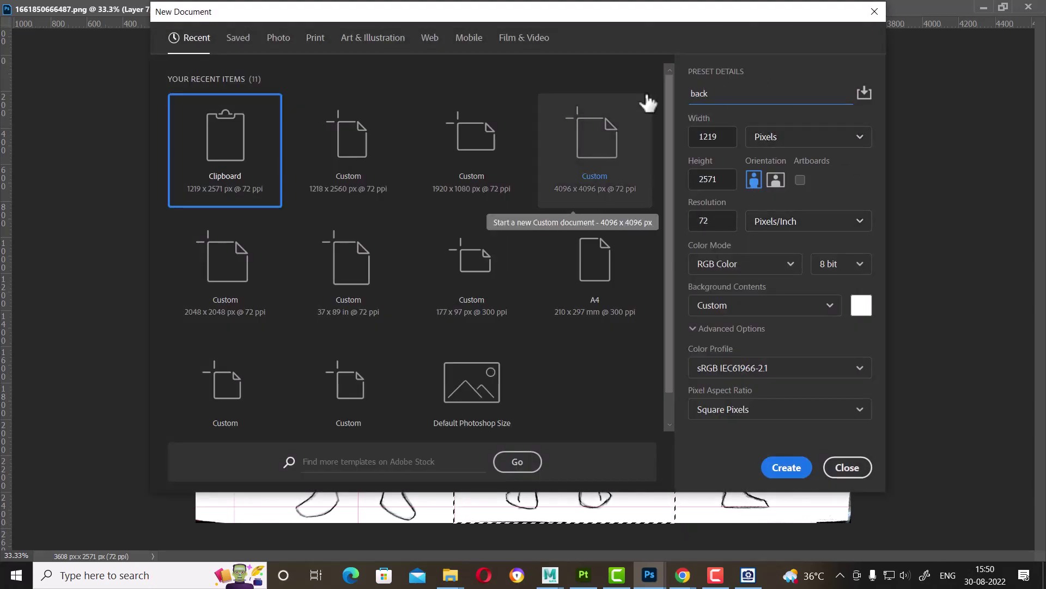
key(Return)
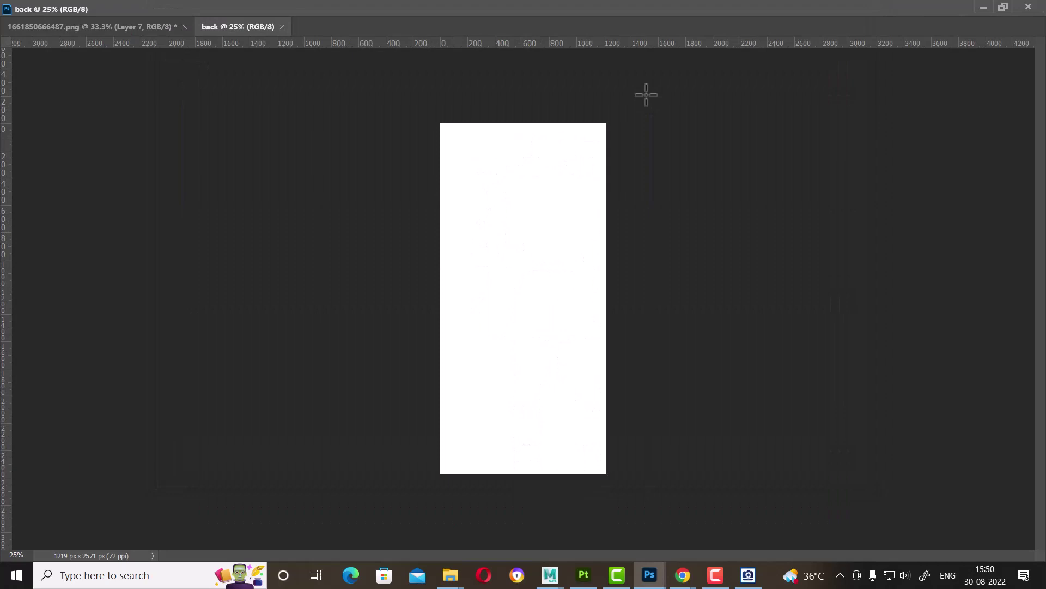
key(ctrl+v)
Step: Copy the side-view figure and paste it into a new 970 × 2571 px document named 'side'
click(136, 27)
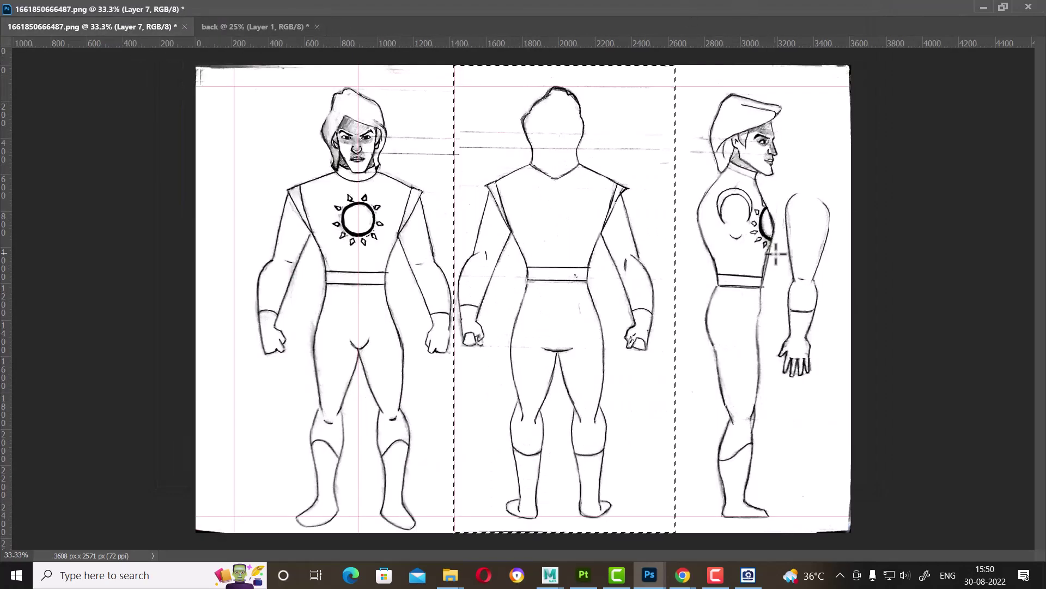
key(ctrl+d)
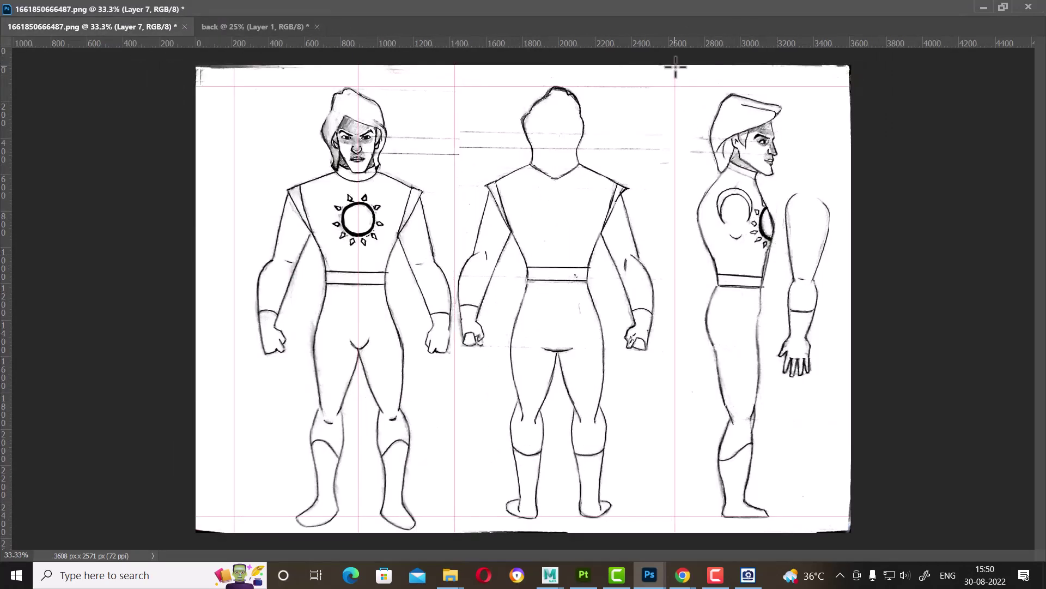
drag(675, 62, 850, 583)
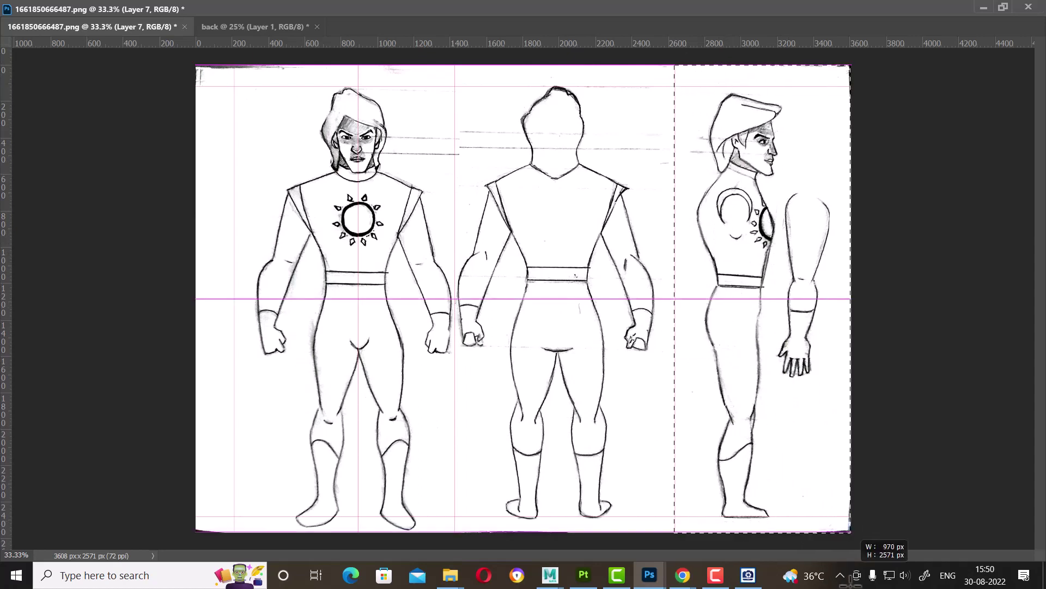
key(ctrl+c)
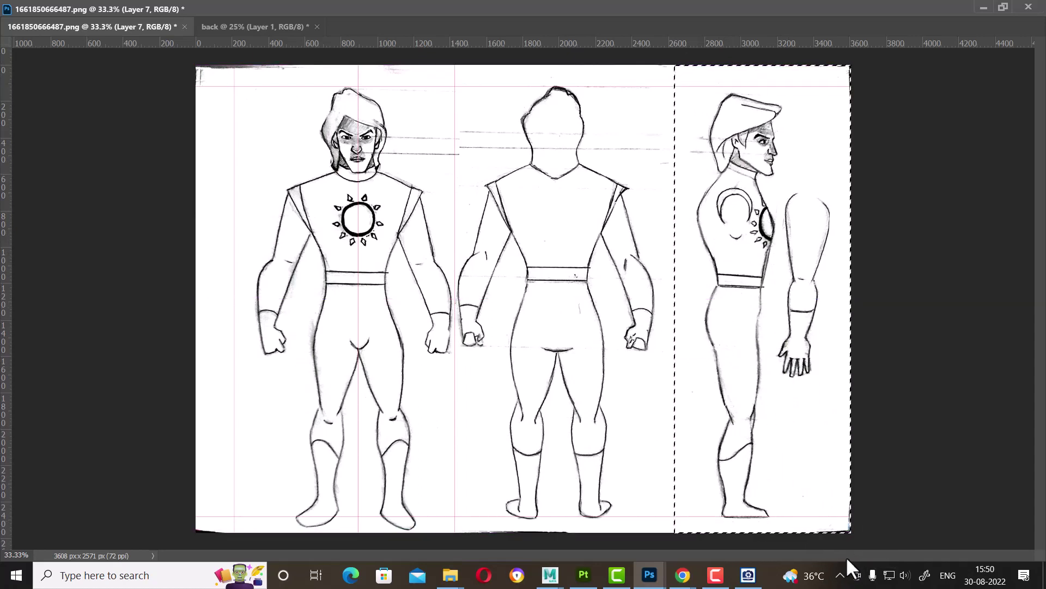
key(ctrl+n)
drag(738, 94, 635, 83)
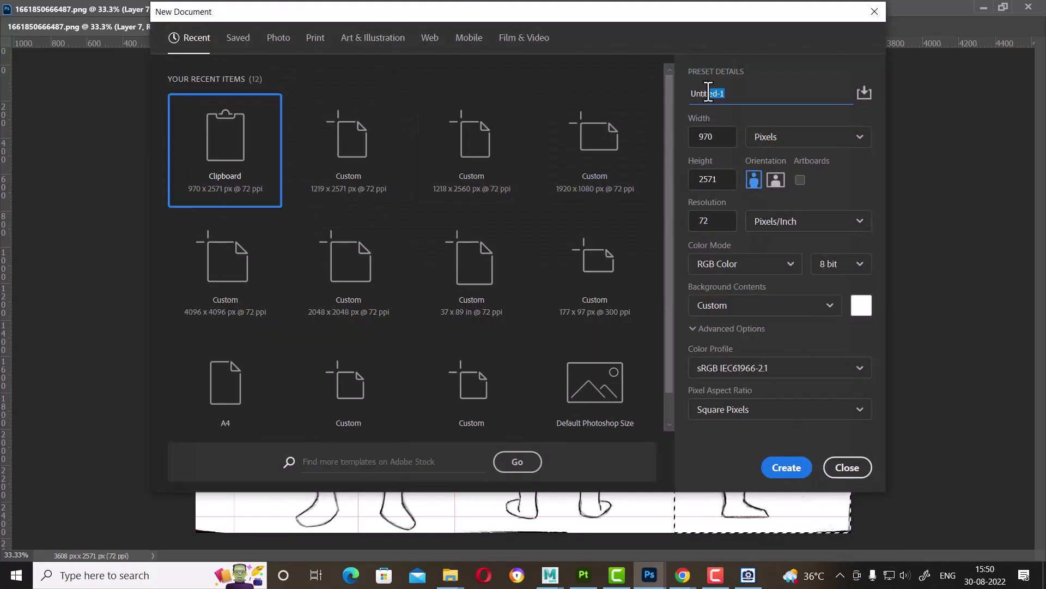
text(sid)
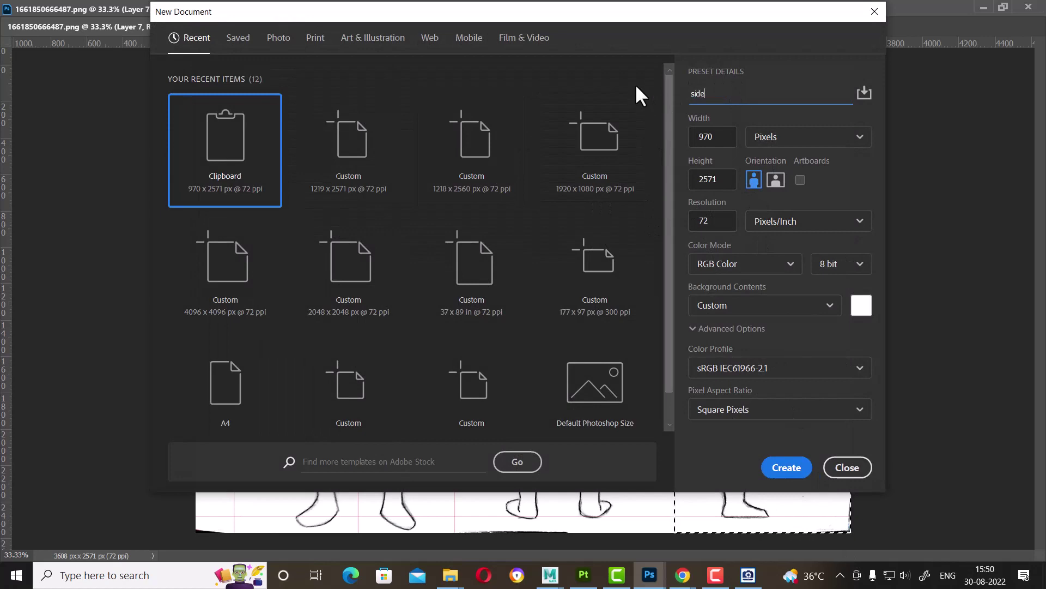
text(e)
key(Return)
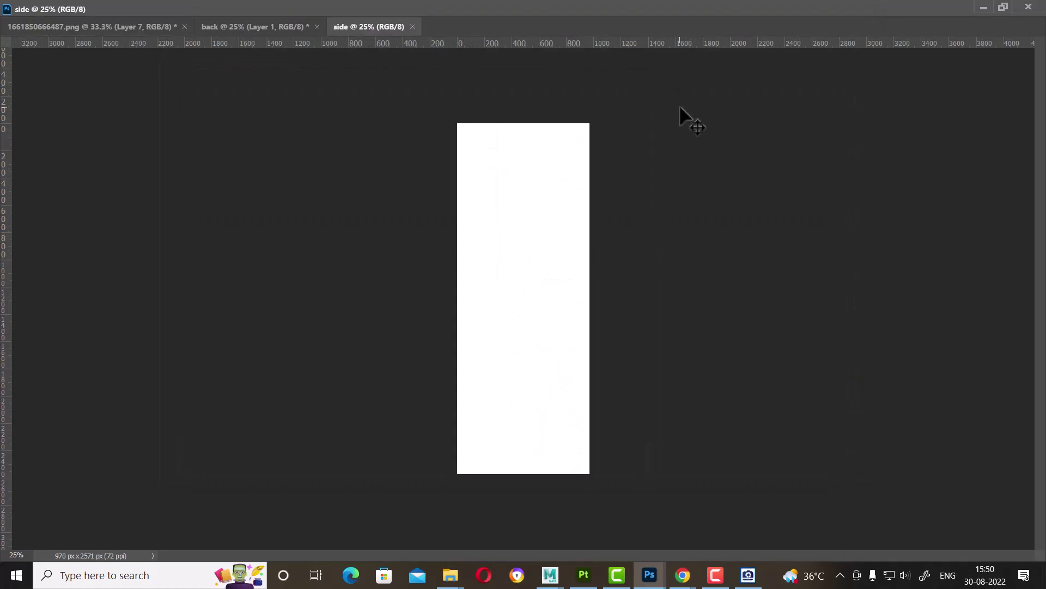
key(ctrl+v)
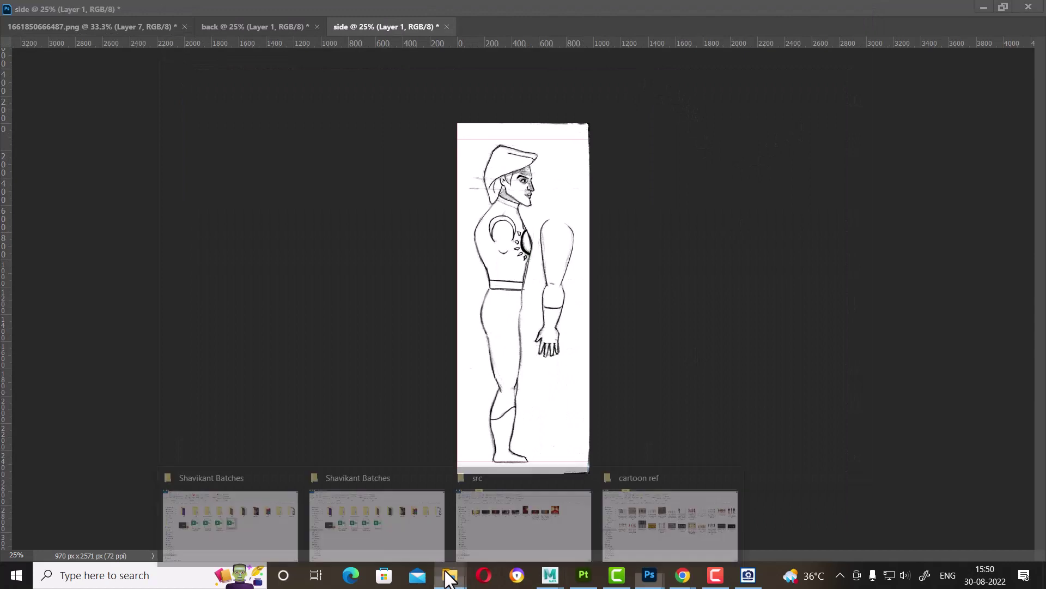
mouse_move(450, 574)
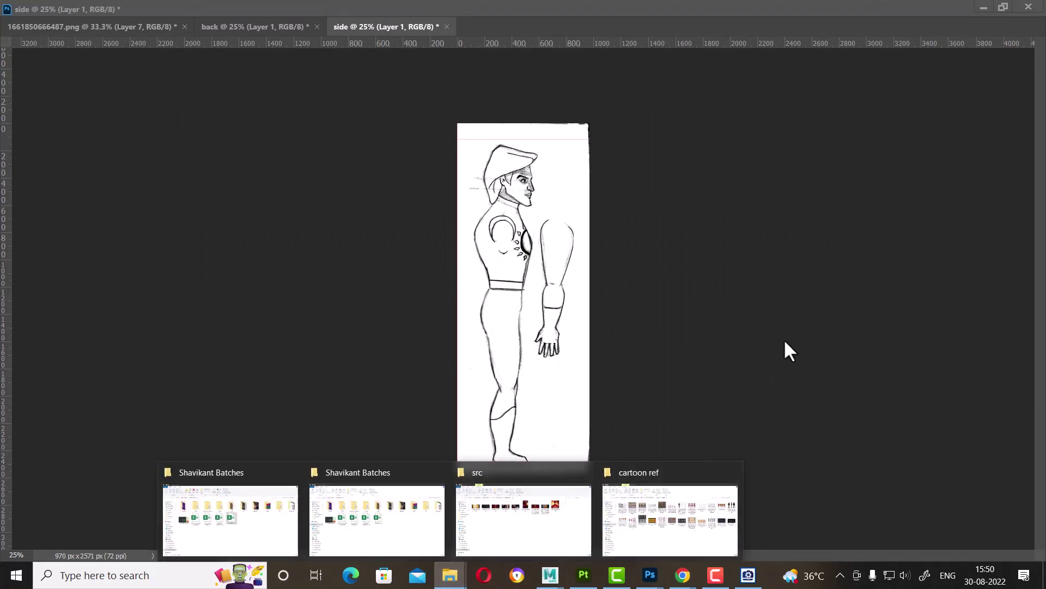
Step: Go up from src to the Shaktimaan folder in Explorer and copy its address-bar path
click(502, 518)
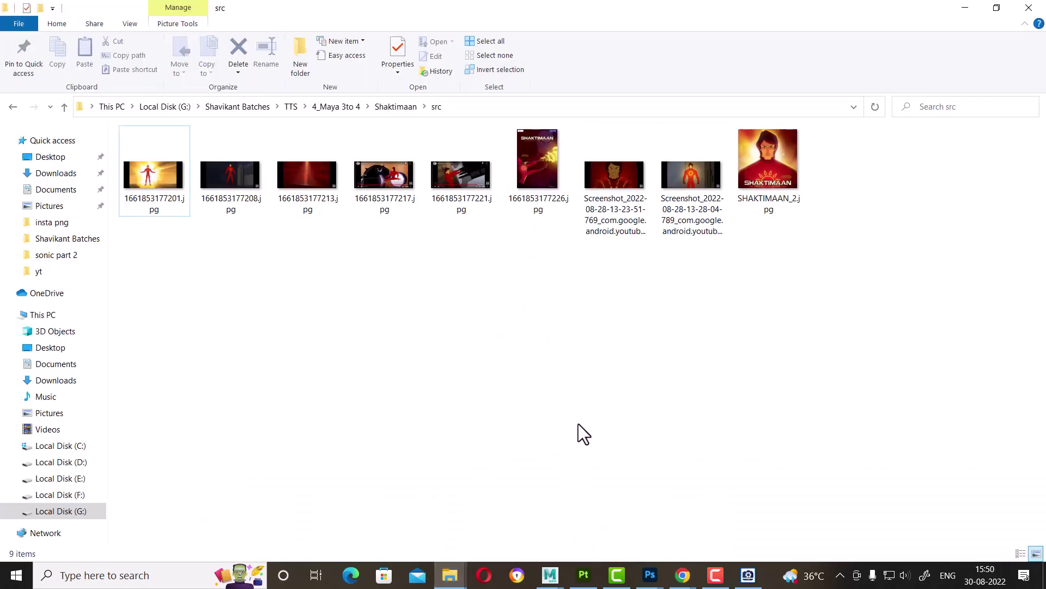
click(402, 106)
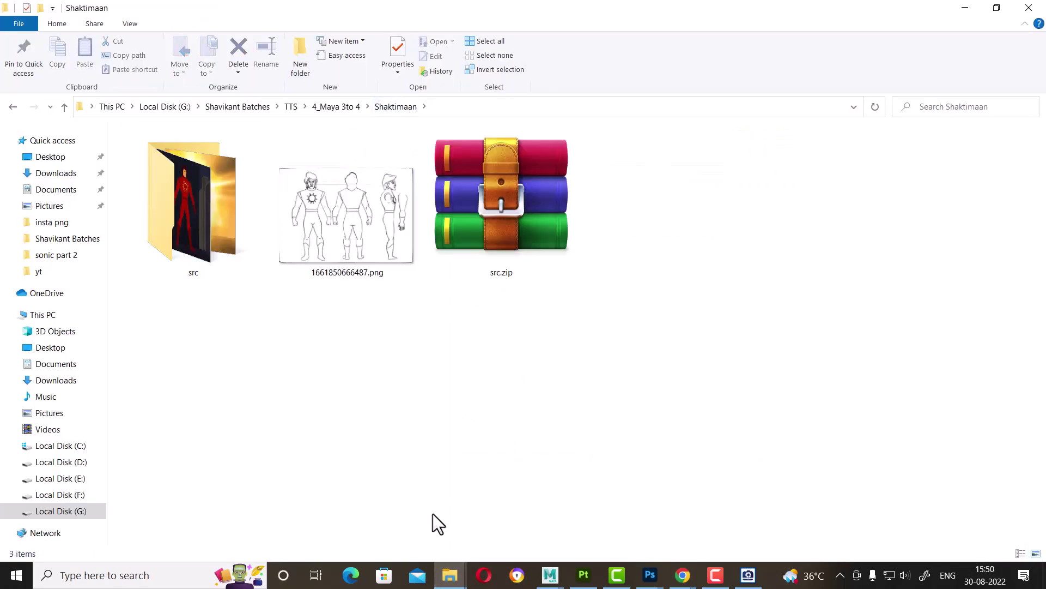
click(482, 106)
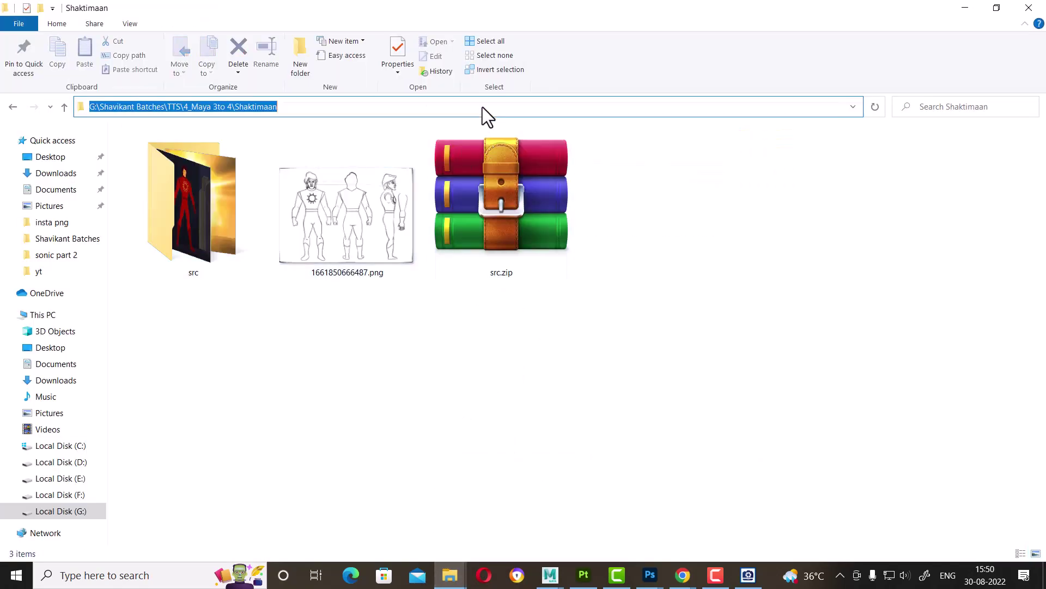
click(734, 415)
click(650, 574)
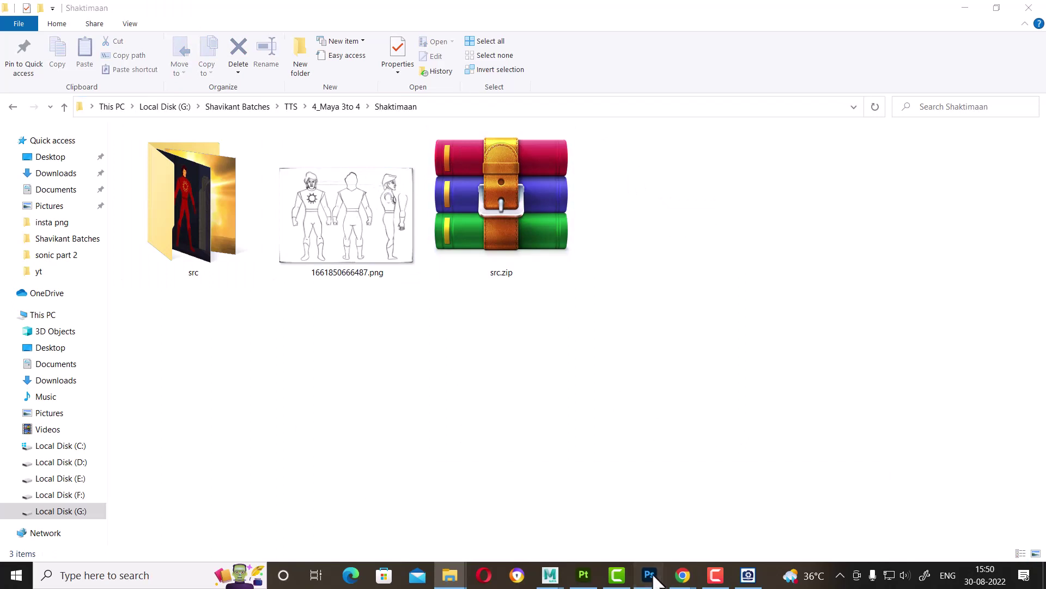
Step: Save the side document to the pasted Shaktimaan path, creating and entering a new shaktimaan folder
click(755, 531)
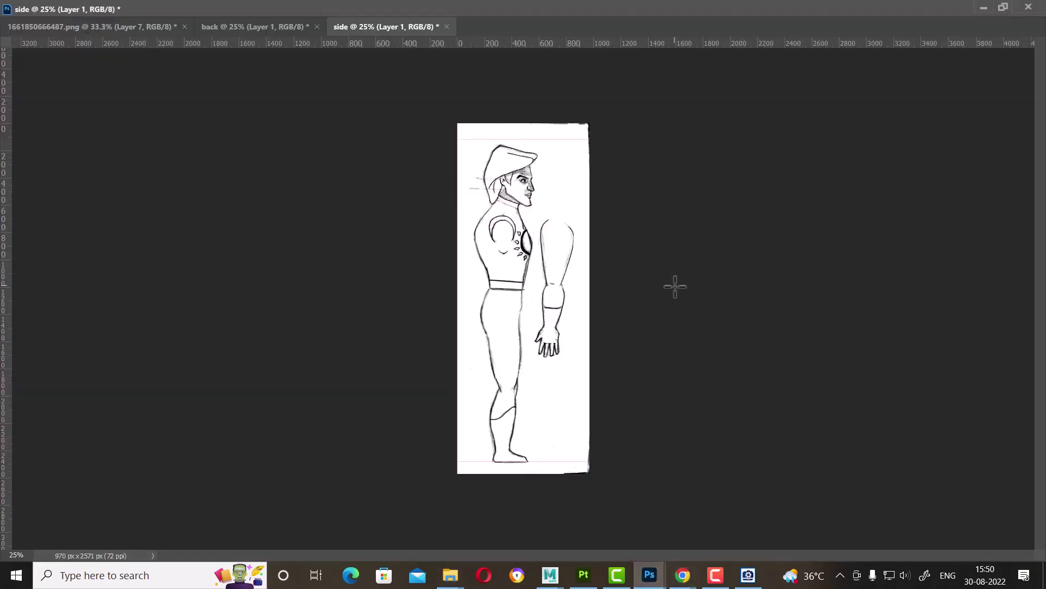
key(ctrl+s)
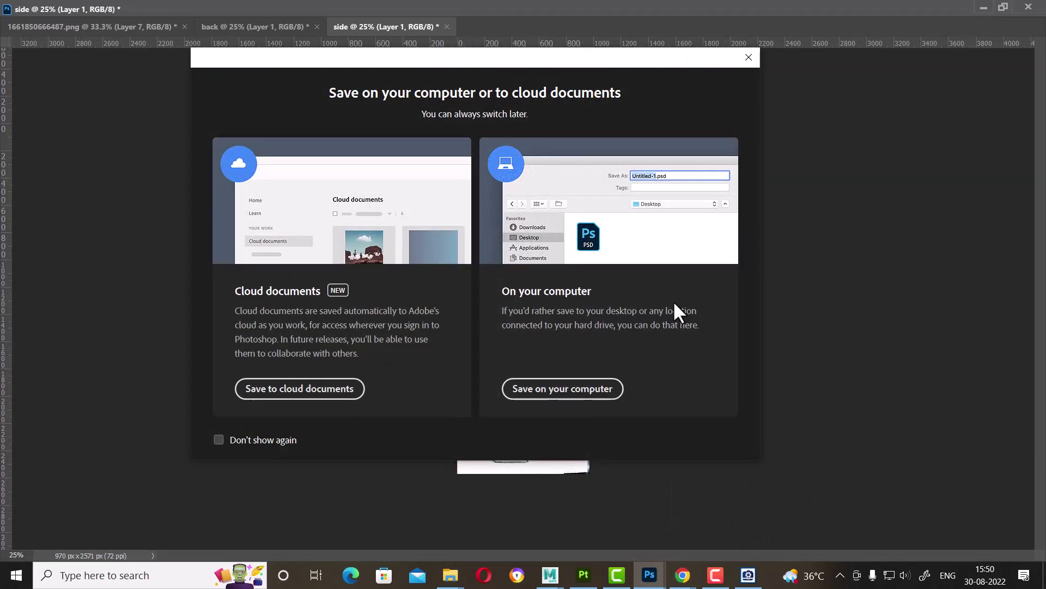
click(569, 388)
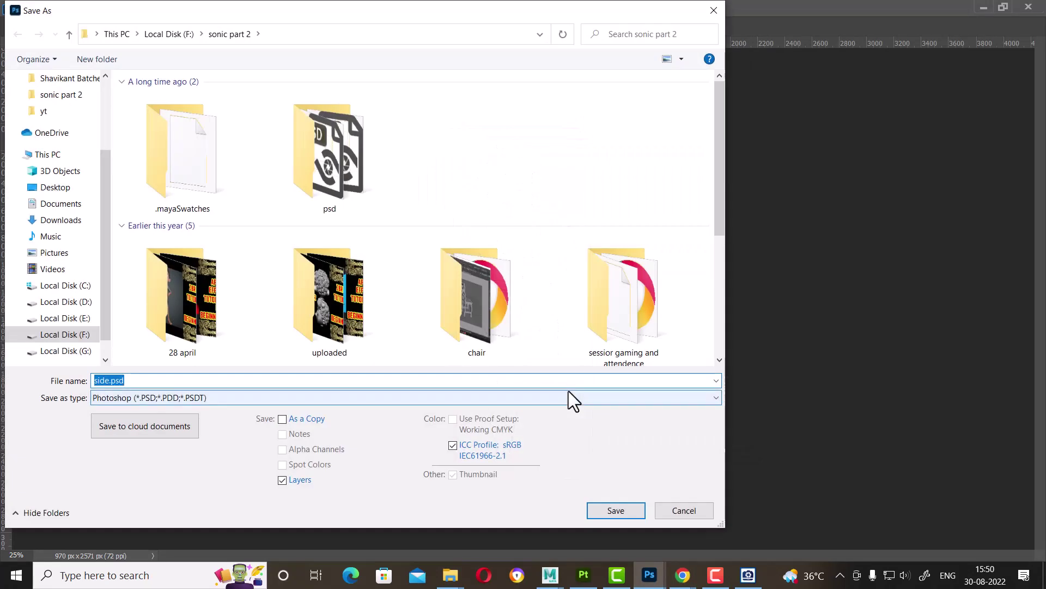
key(ctrl+v)
key(Return)
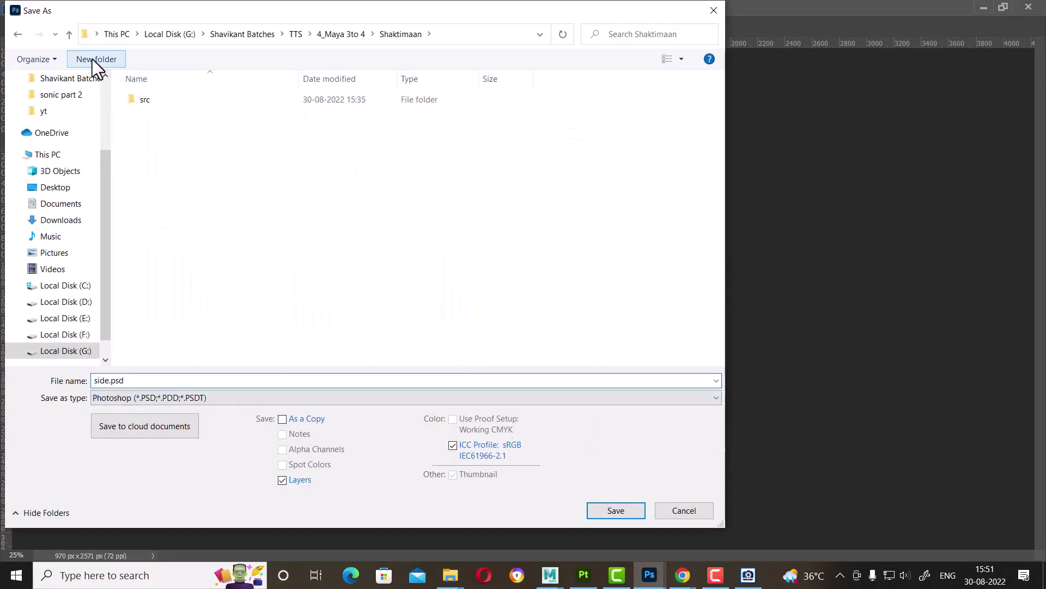
click(94, 59)
text(shaktimaan)
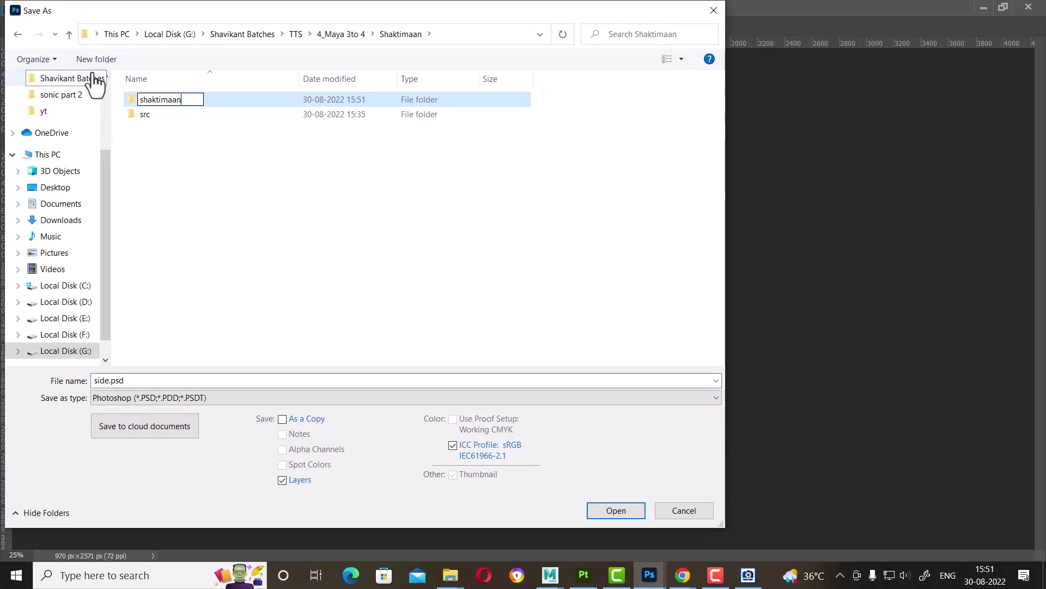
key(Return)
key(Return)
Step: Save it there as side.jpg in JPEG format, accepting quality 12
click(178, 400)
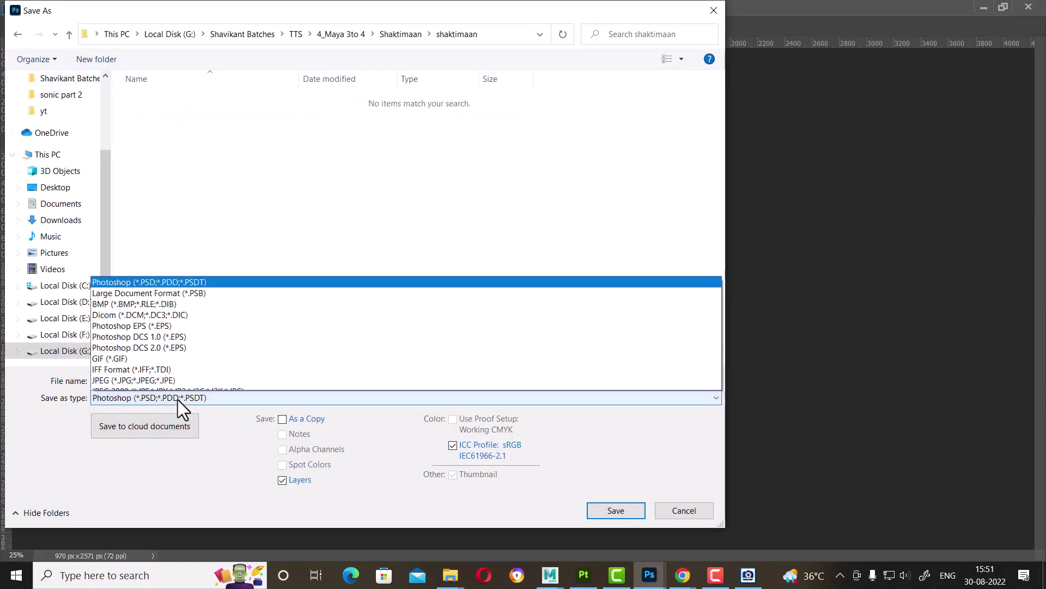
key(j)
key(Return)
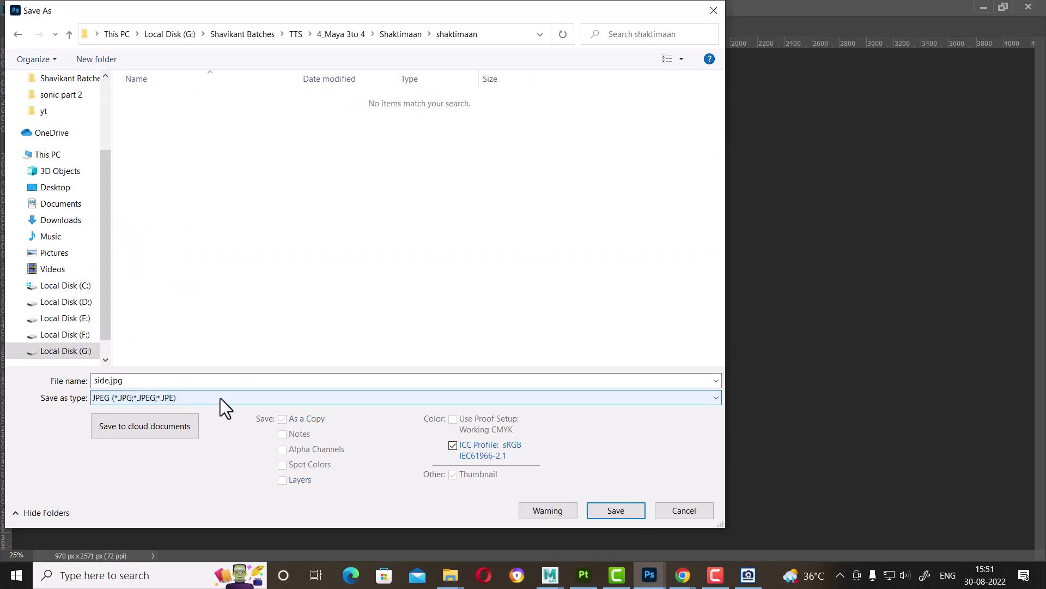
click(625, 514)
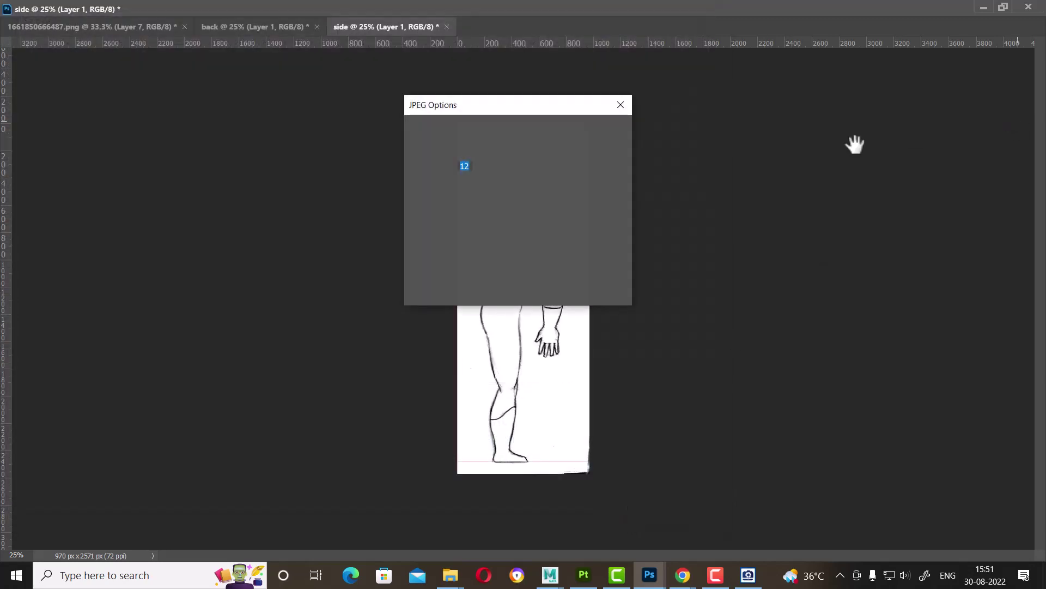
click(609, 131)
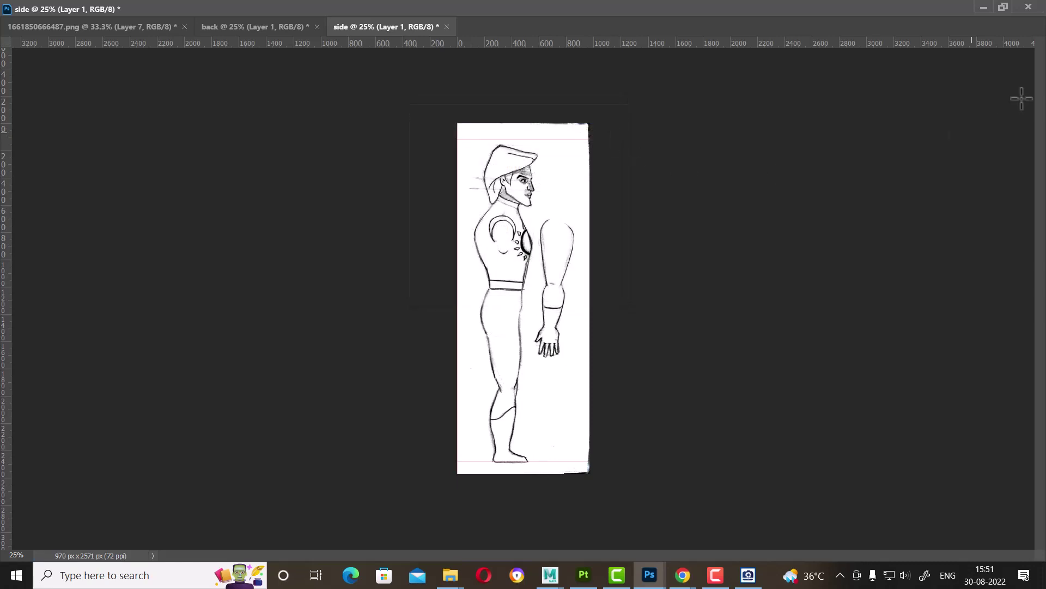
Step: Nudge the back-view sketch slightly right with the Move tool
click(268, 25)
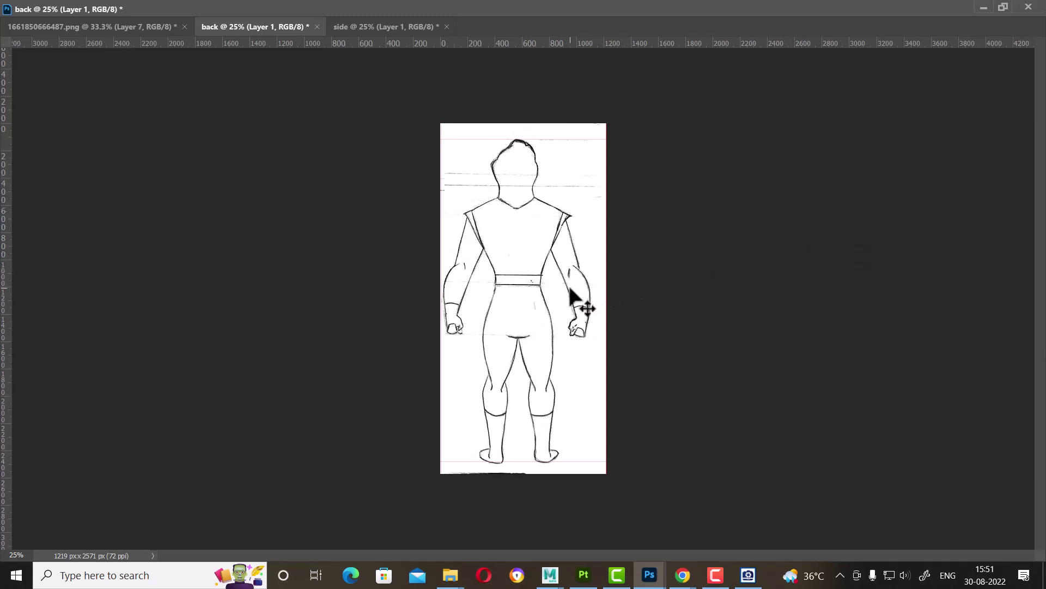
key(m)
key(v)
key(shift+Right)
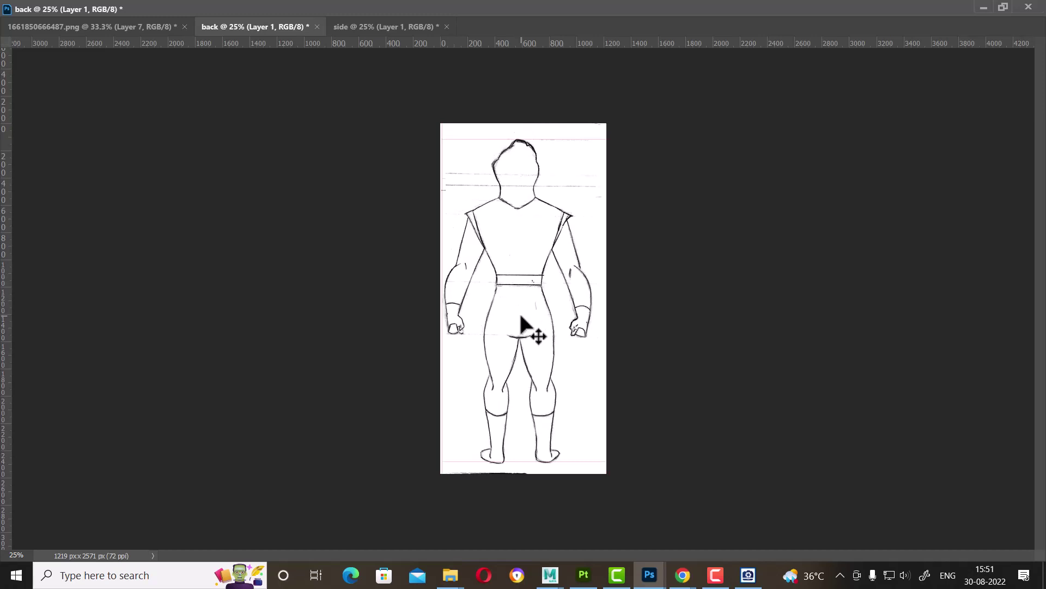
key(shift+Right)
key(shift+Right)
key(shift+Right)
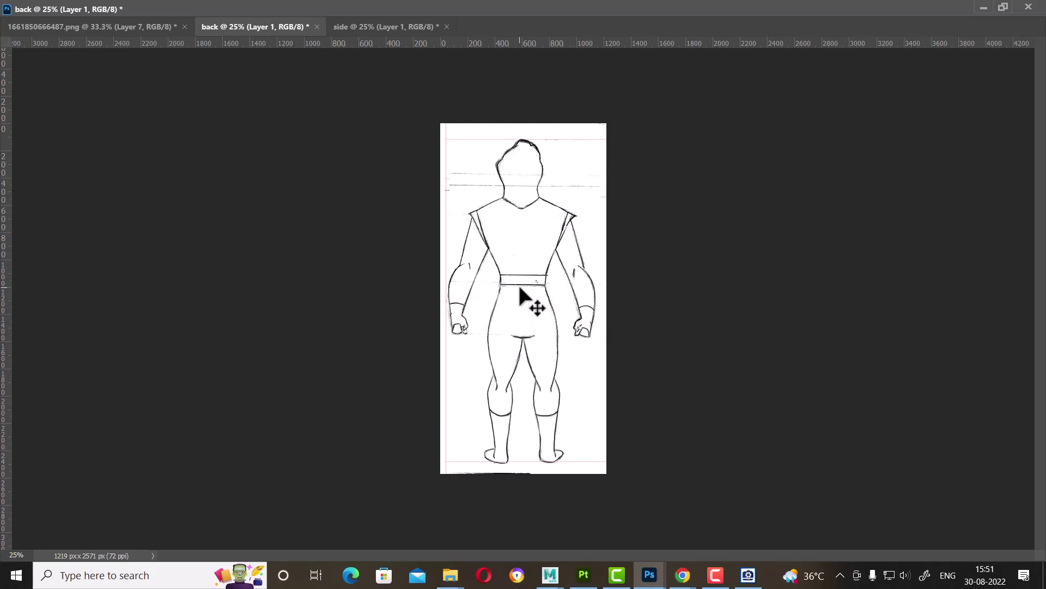
Step: Save the back document as back.jpg in JPEG format in the shaktimaan folder
key(ctrl+s)
click(555, 389)
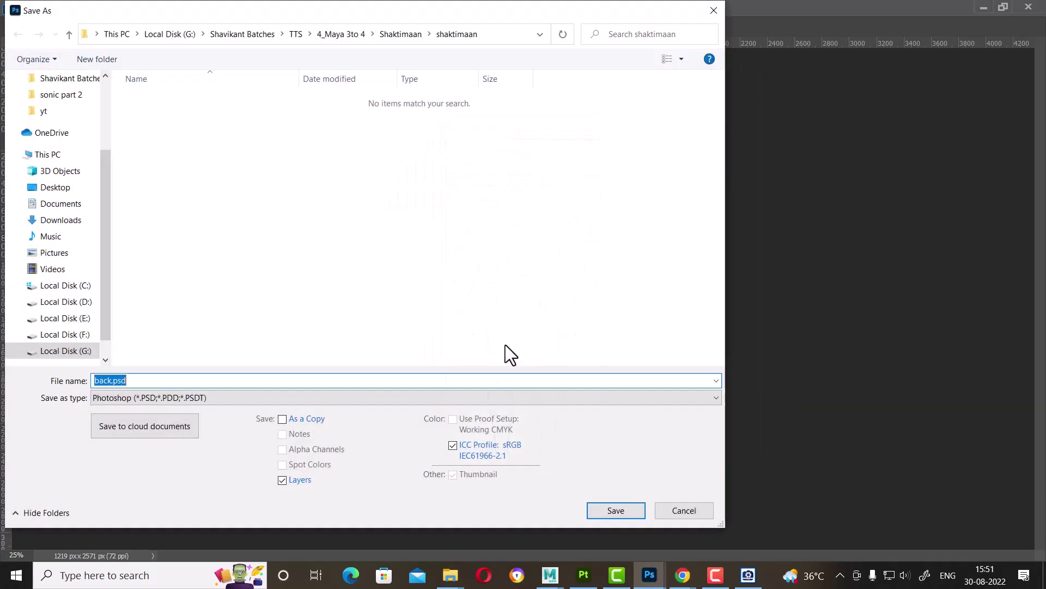
click(218, 400)
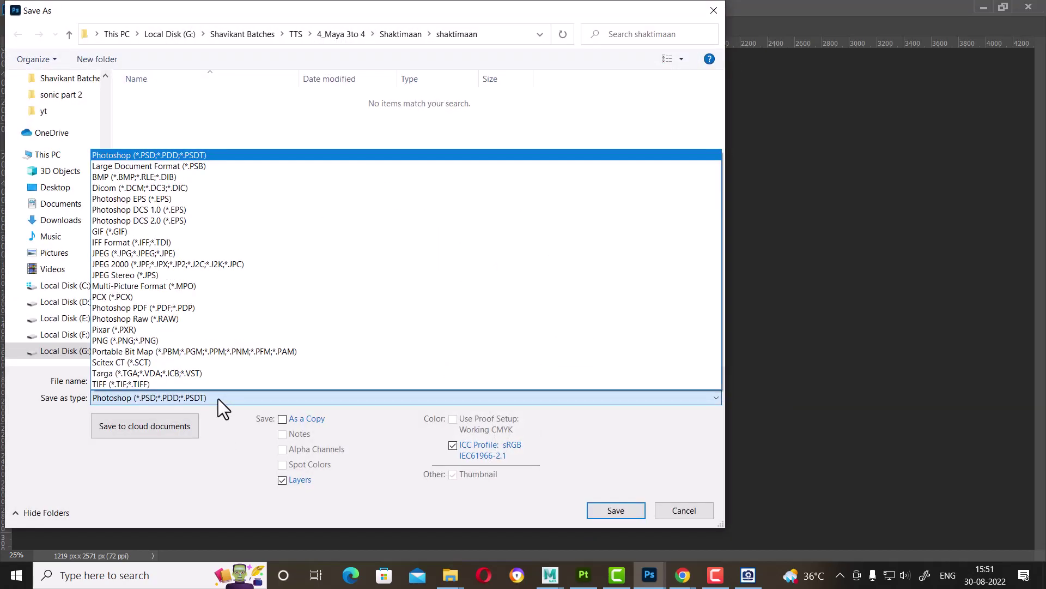
key(j)
key(Return)
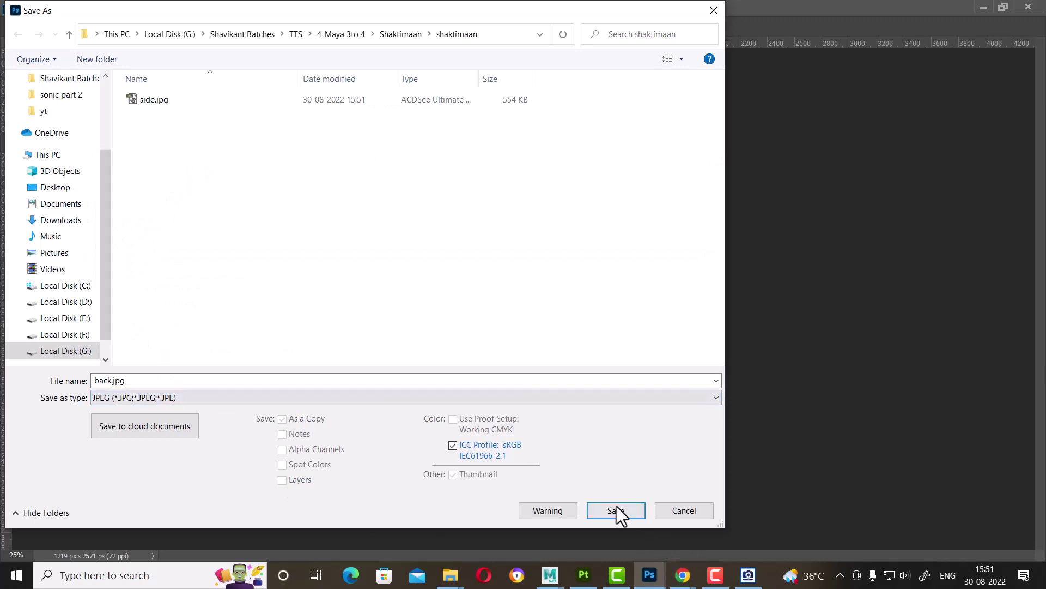
click(616, 510)
click(614, 128)
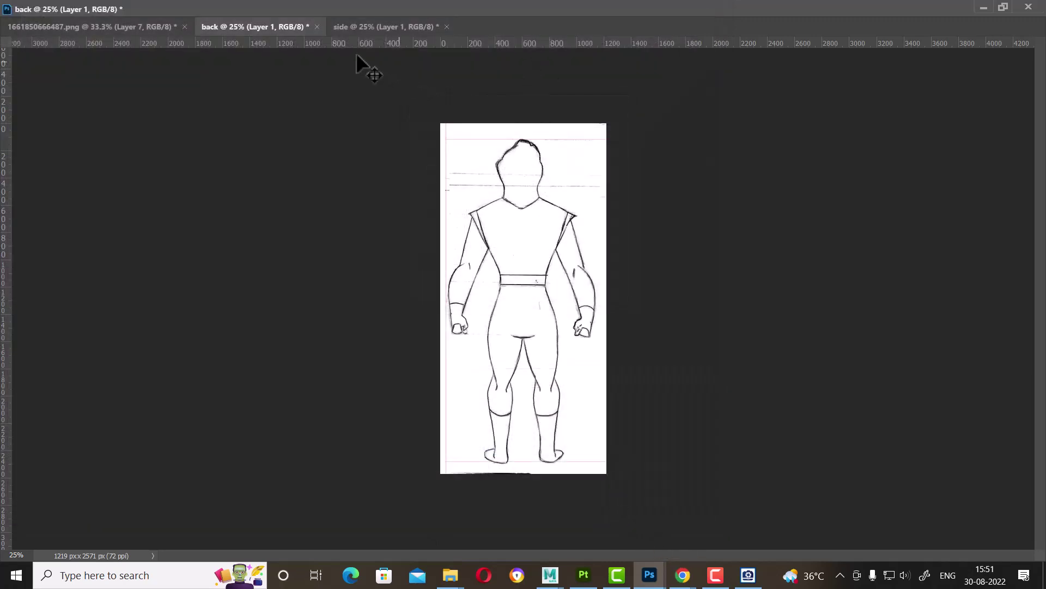
Step: Float the turnaround sheet into a smaller window and save it as shaktimaan.psd in the shaktimaan folder
drag(120, 26, 496, 169)
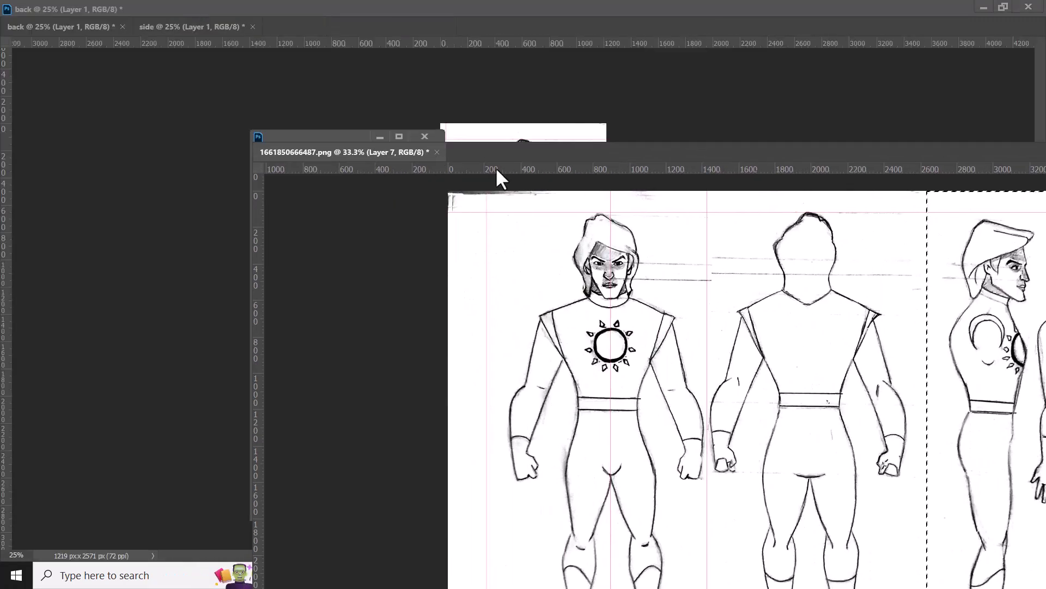
drag(325, 144, 234, 113)
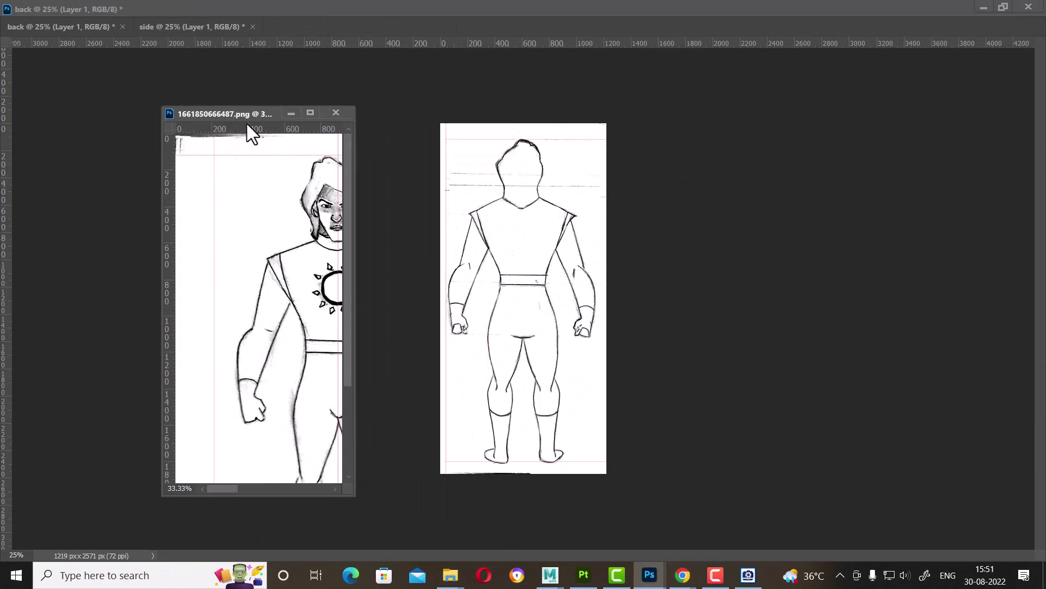
key(ctrl+s)
click(597, 400)
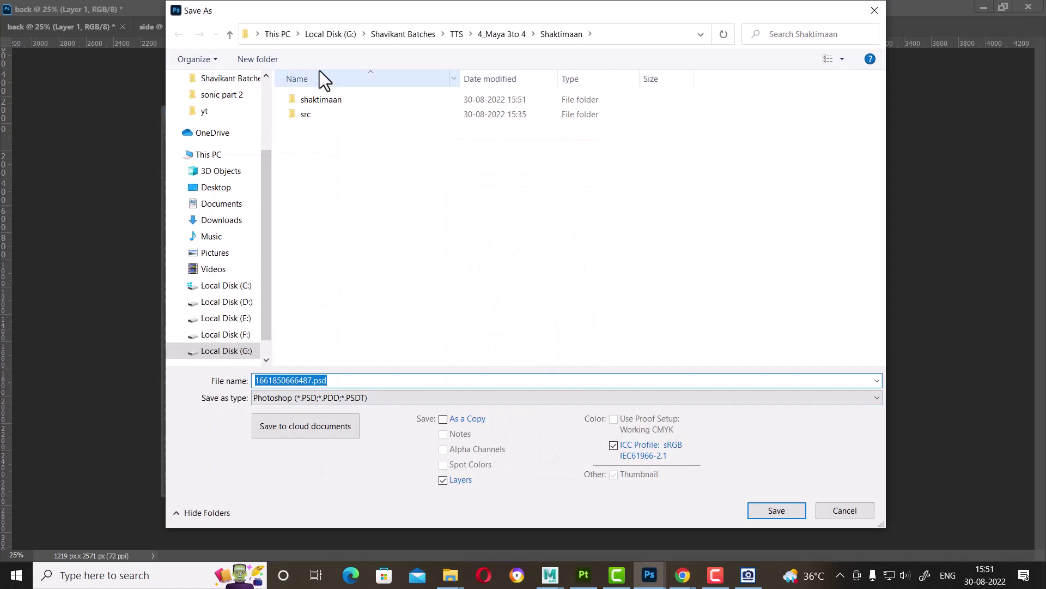
double_click(325, 100)
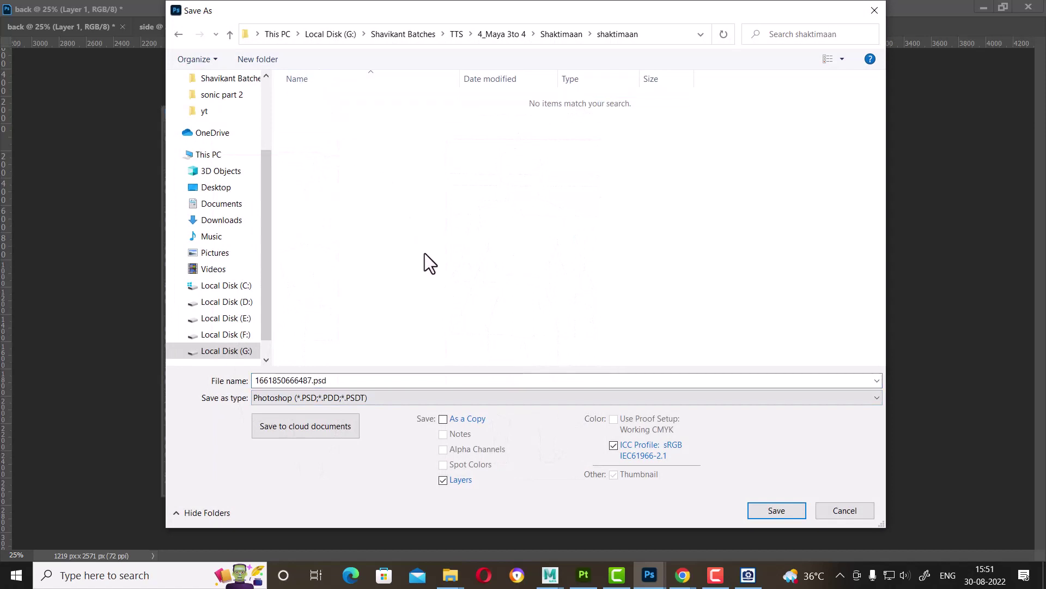
click(374, 397)
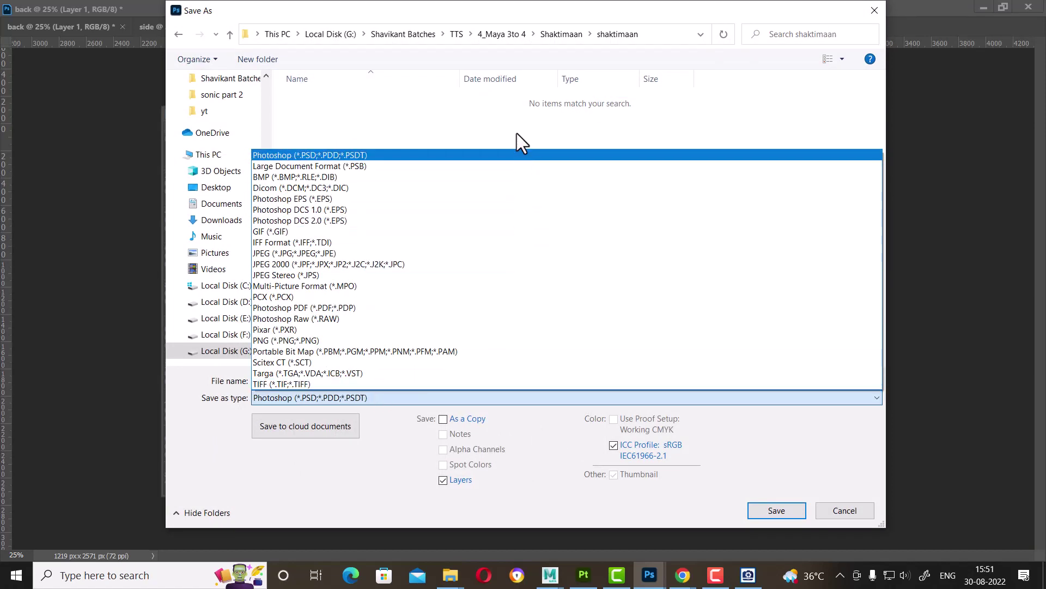
click(420, 380)
double_click(419, 380)
text(s)
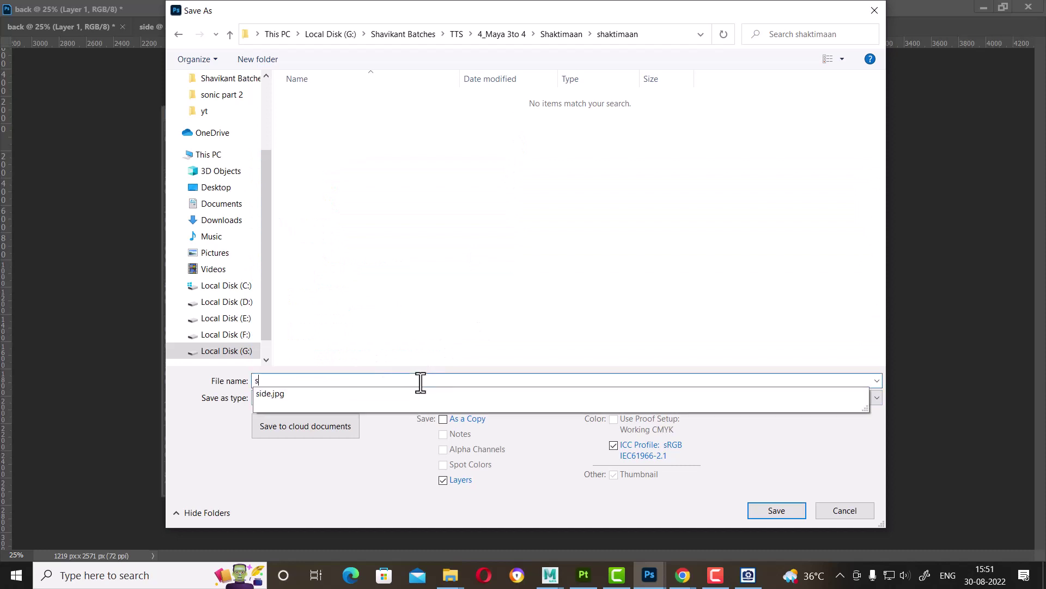
text(haktimaan)
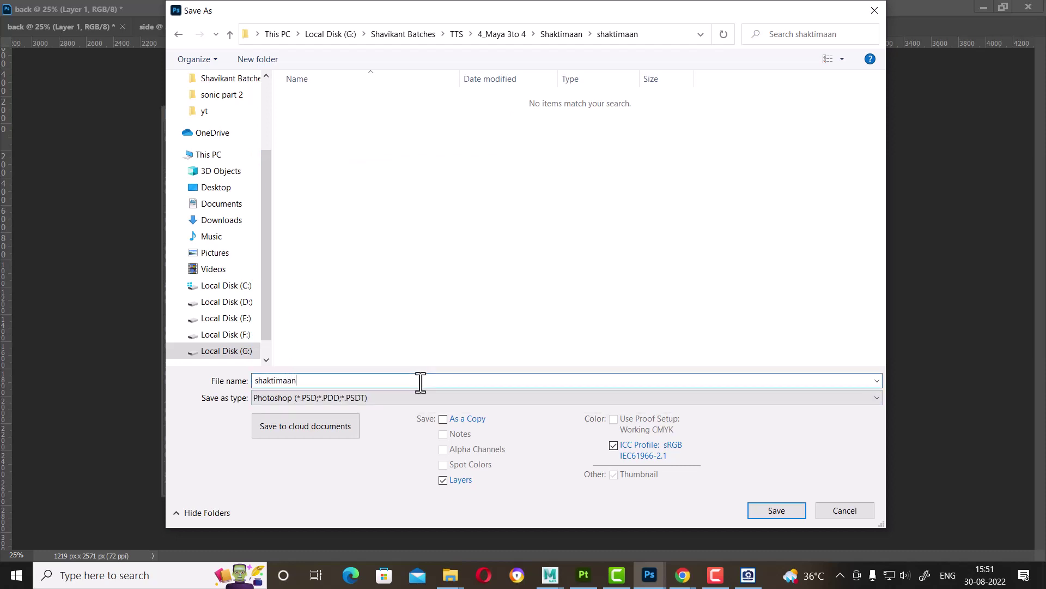
key(Return)
key(Return)
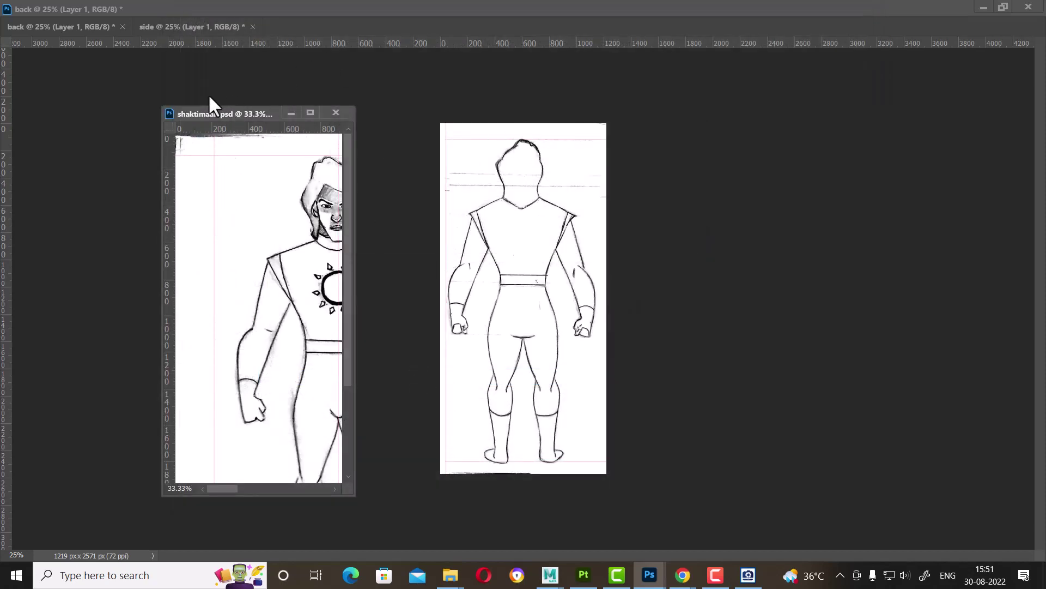
Step: Float the side and back documents and rearrange the document windows
click(115, 27)
click(159, 28)
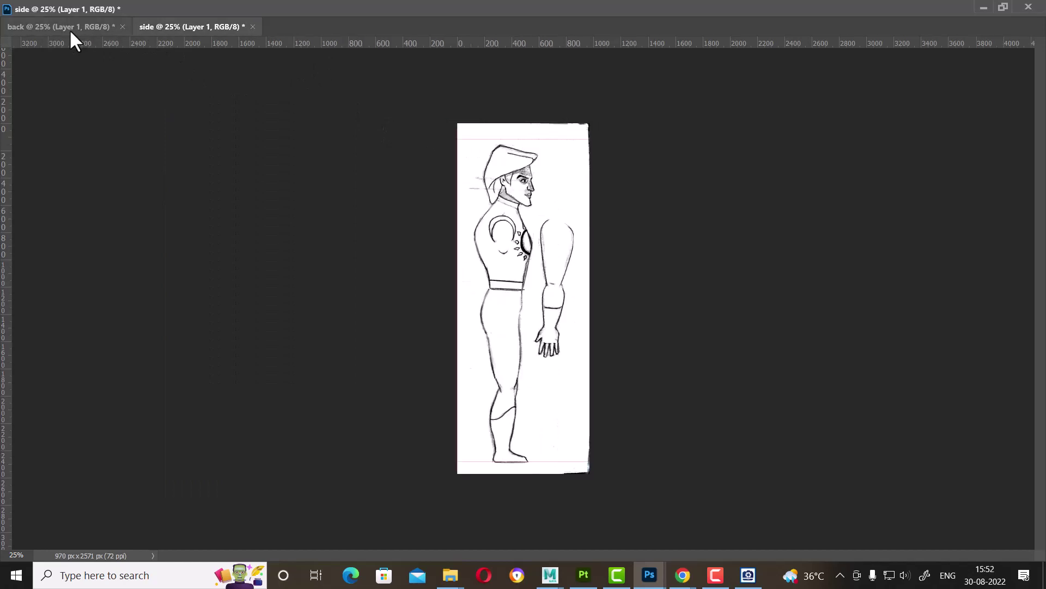
right_click(69, 28)
click(202, 64)
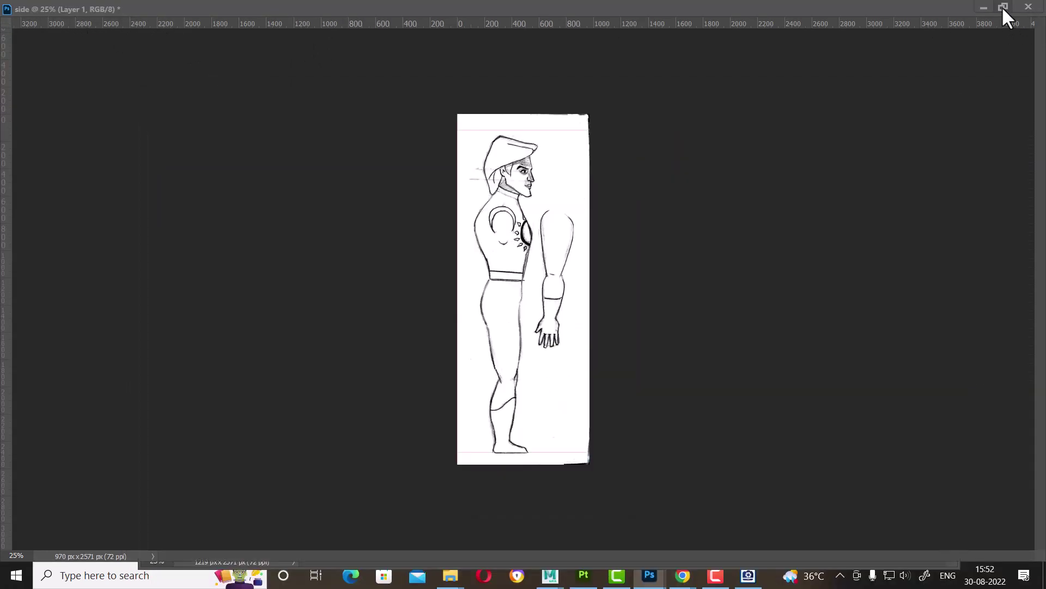
click(1003, 6)
drag(516, 116, 619, 129)
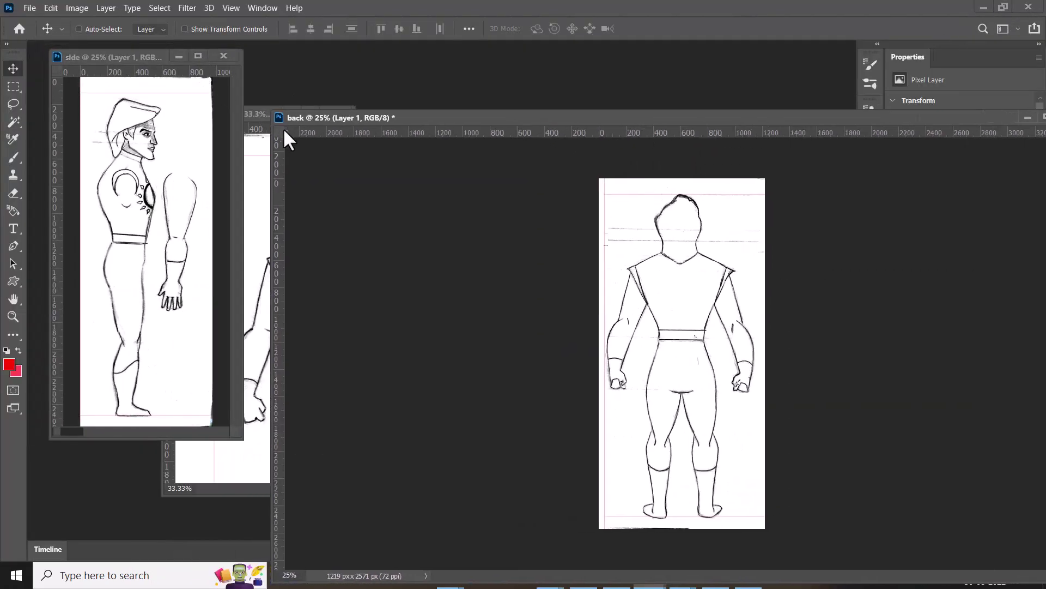
click(257, 167)
drag(277, 115, 276, 141)
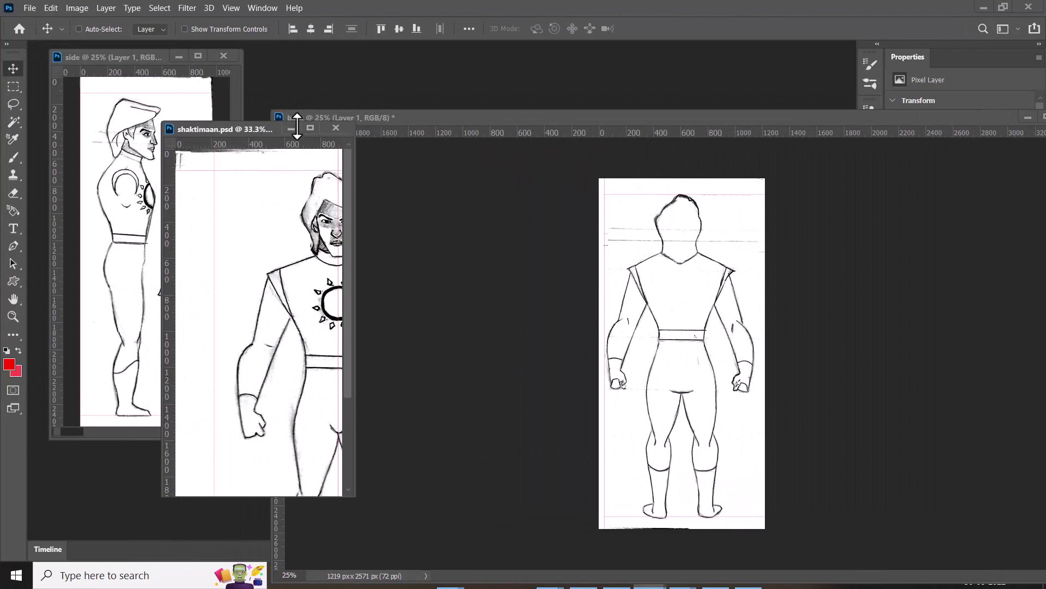
Step: Cancel a repeated Save As and enlarge the sheet window to show all three views
click(332, 134)
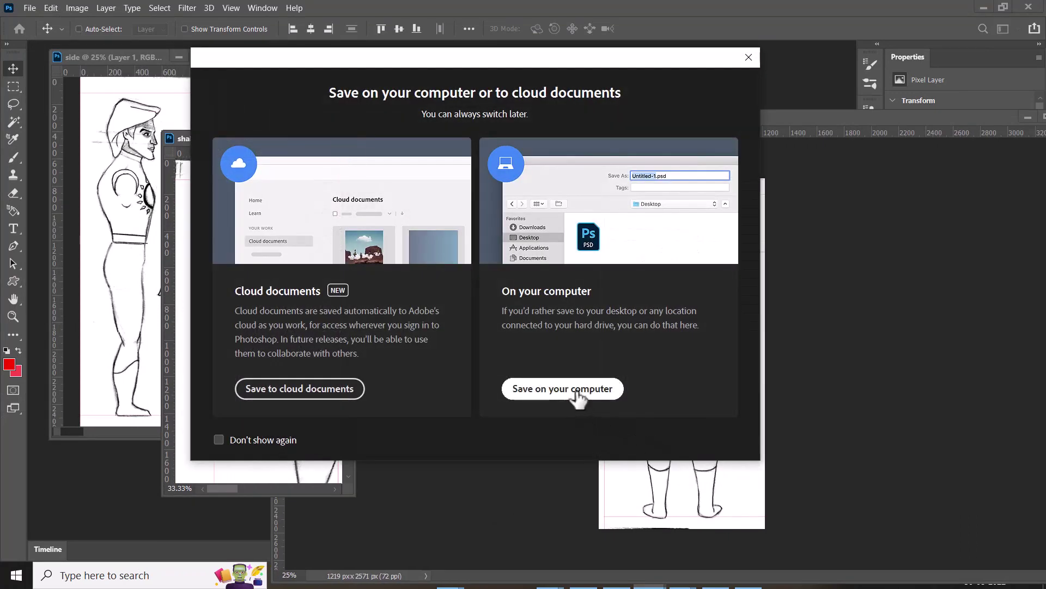
click(575, 391)
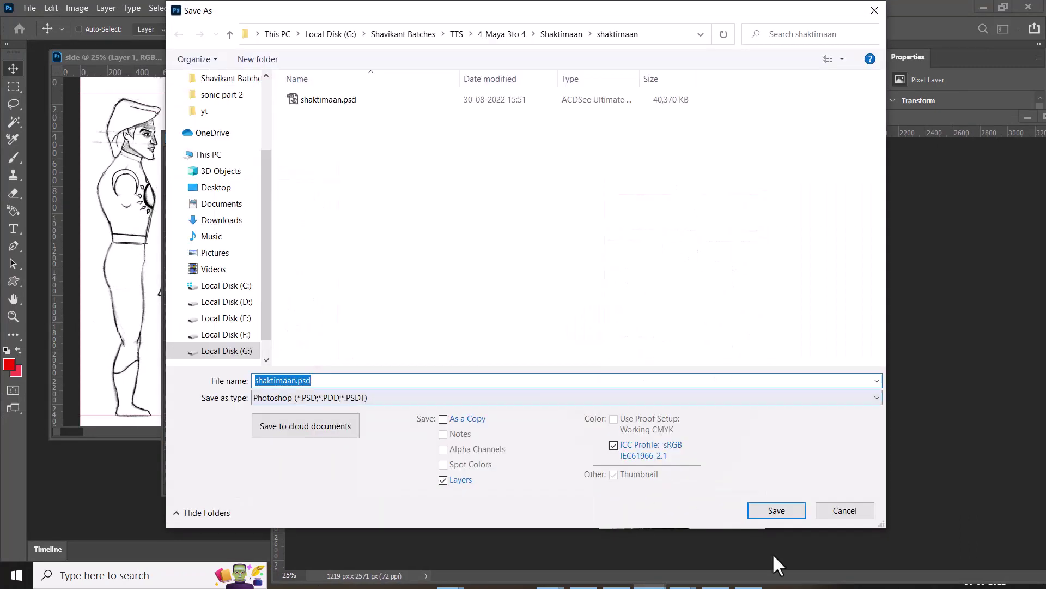
click(848, 513)
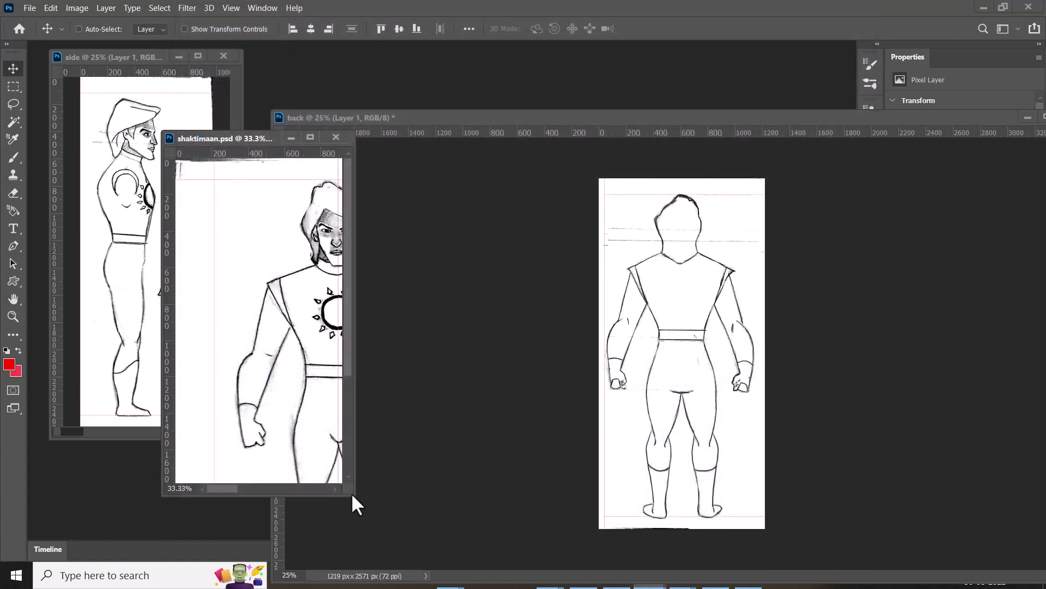
drag(352, 497, 890, 507)
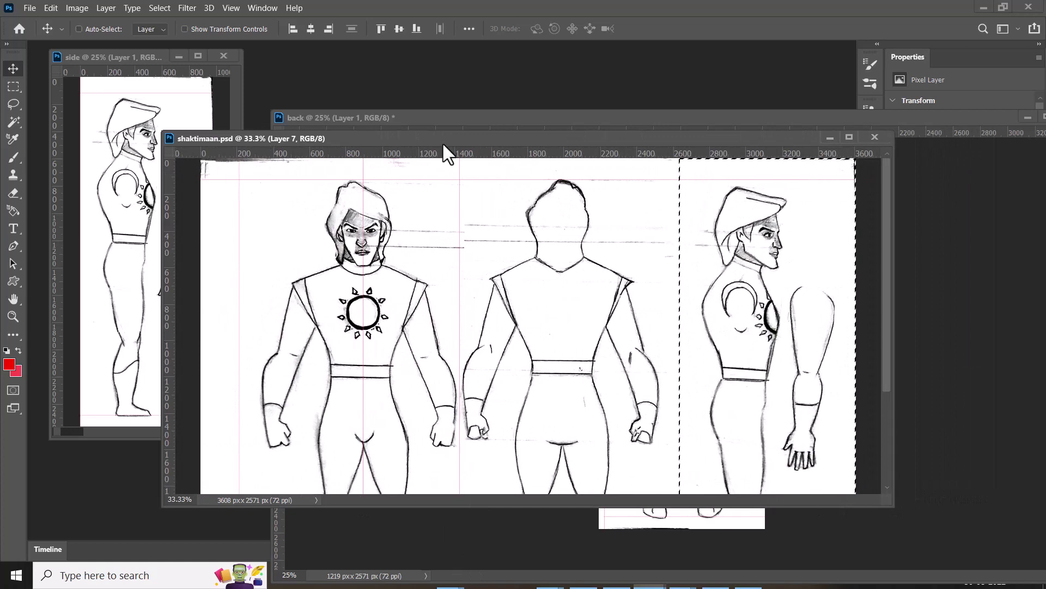
drag(443, 143, 344, 86)
Step: Close the back document and bring the shaktimaan front window forward
drag(897, 122, 726, 167)
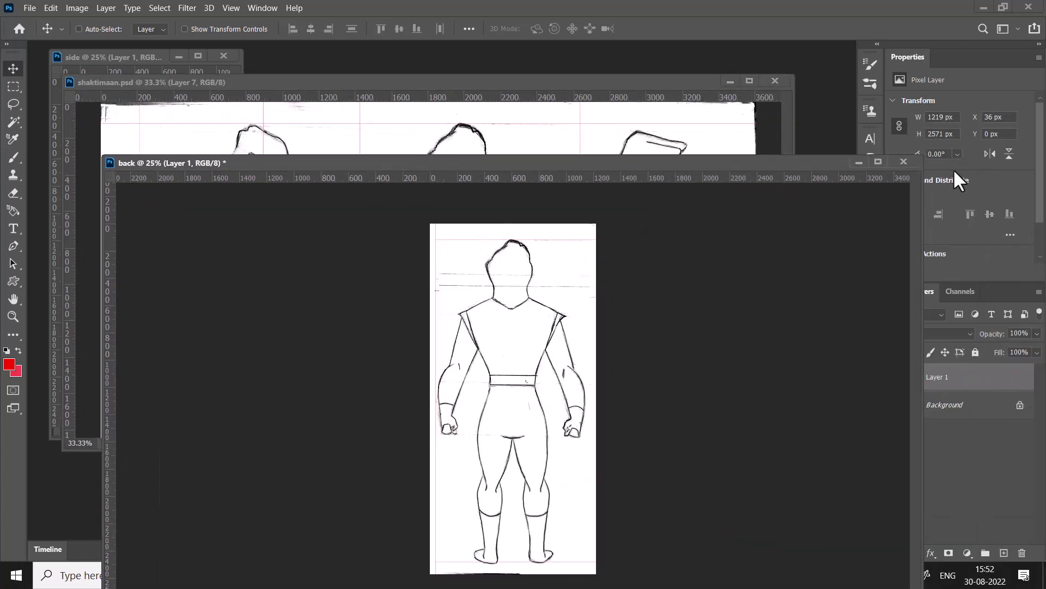
click(909, 164)
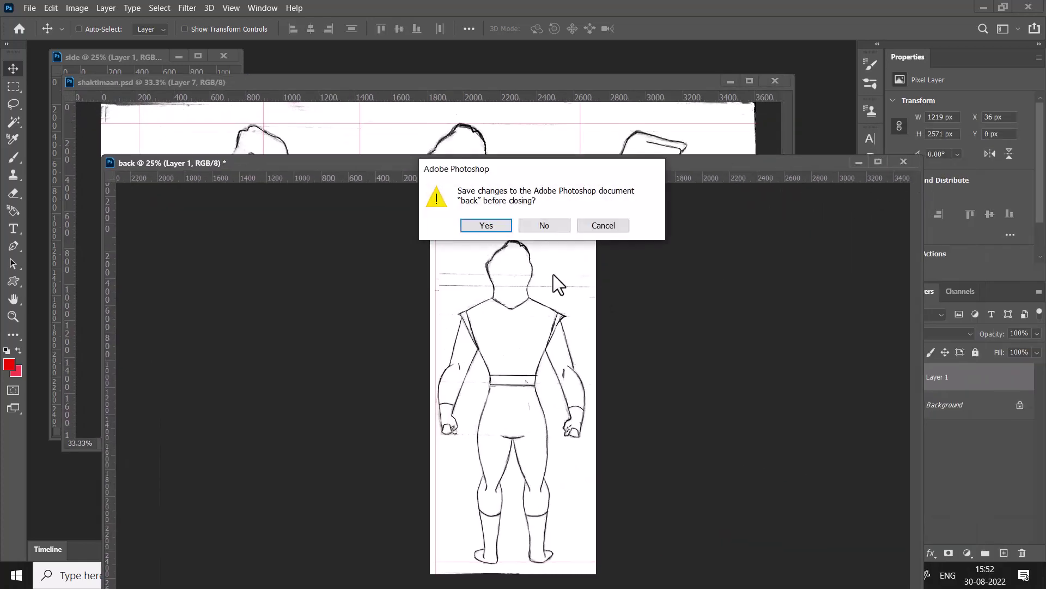
click(544, 230)
click(528, 485)
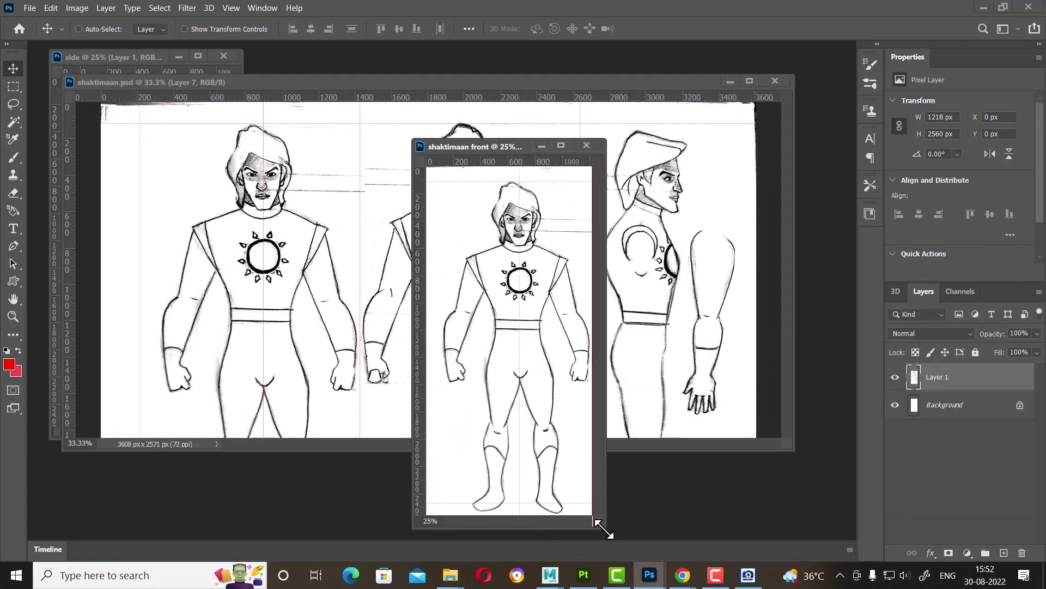
Step: Nudge the front figure left to X -56 px and save it as a JPEG in the shaktimaan folder
drag(604, 529, 740, 533)
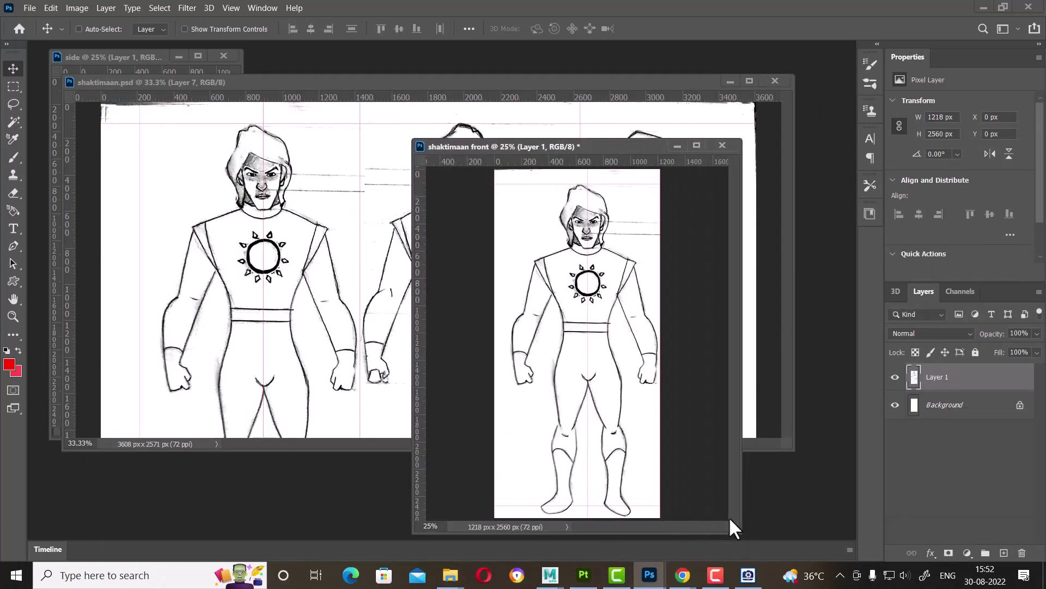
drag(553, 454, 550, 446)
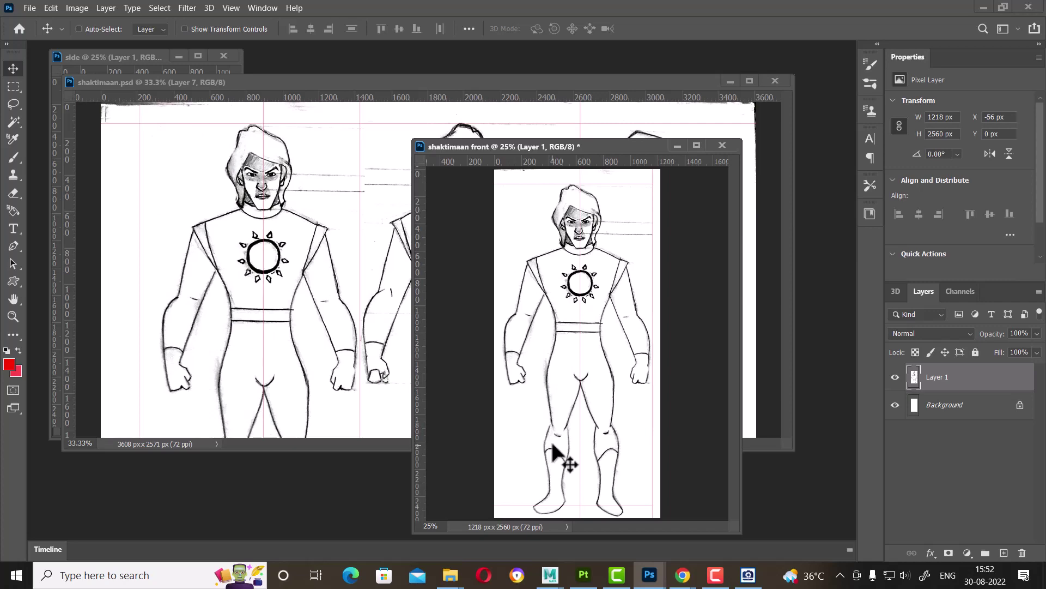
key(ctrl+s)
click(574, 387)
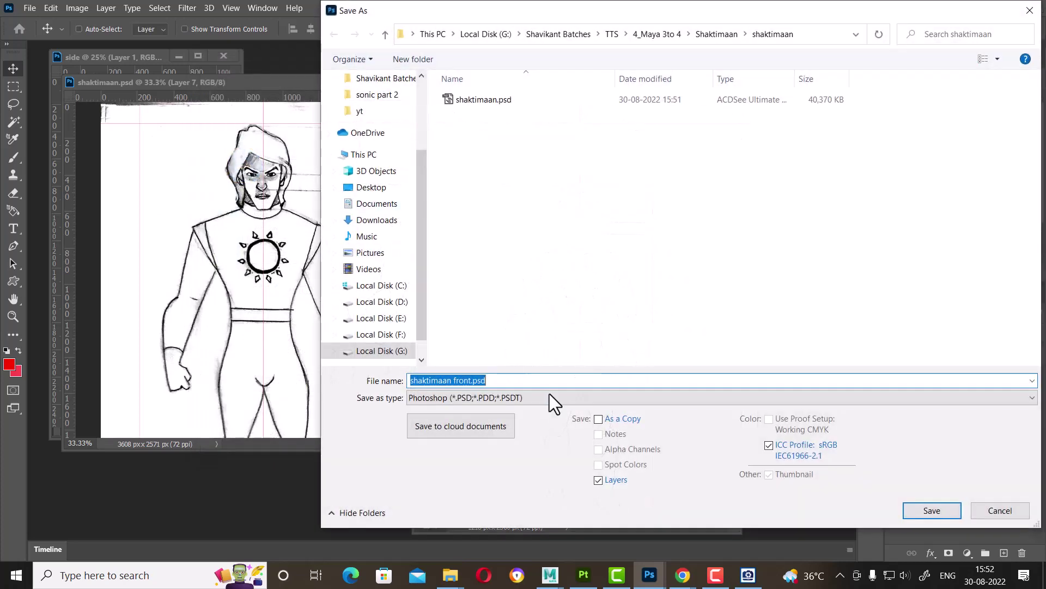
click(540, 397)
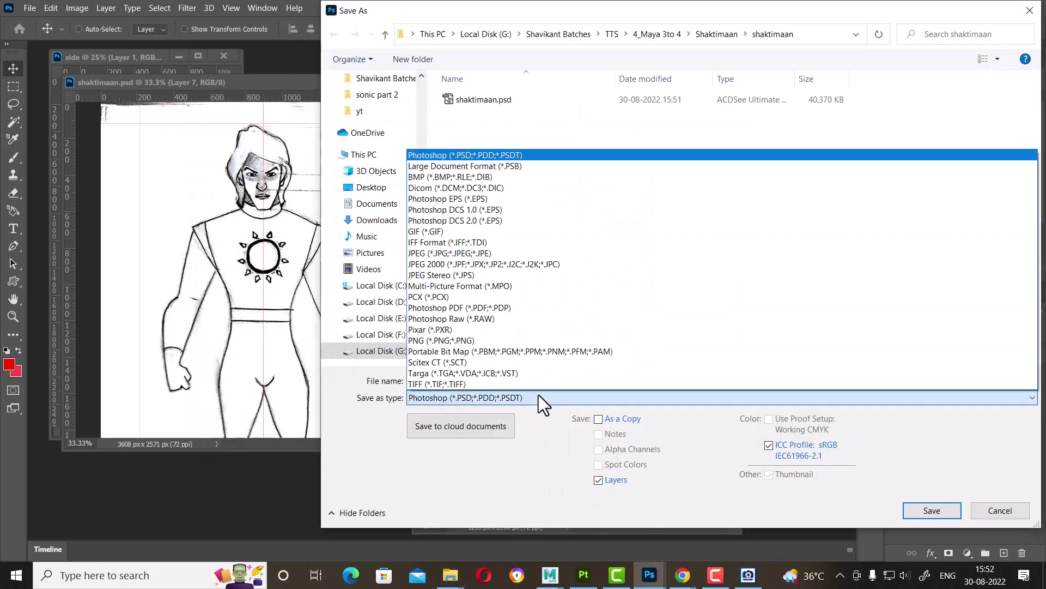
key(t)
key(Return)
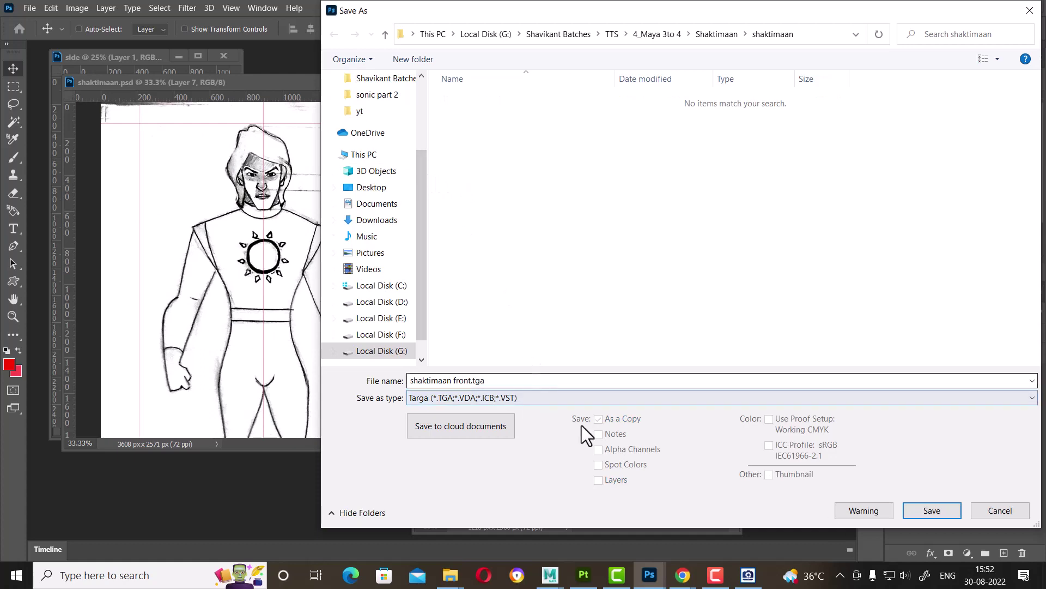
click(596, 397)
key(j)
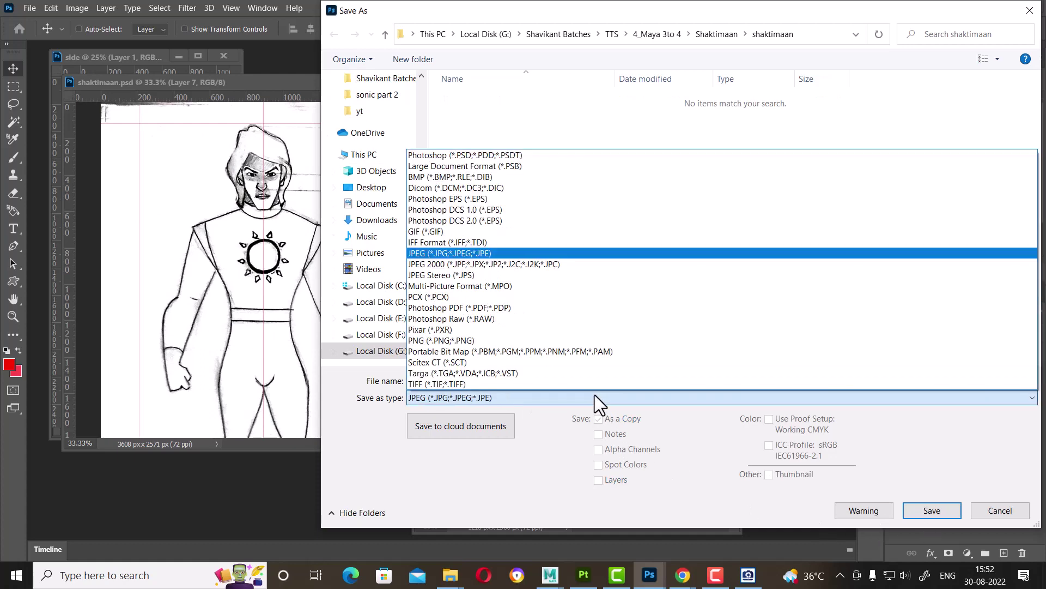
key(Return)
click(926, 510)
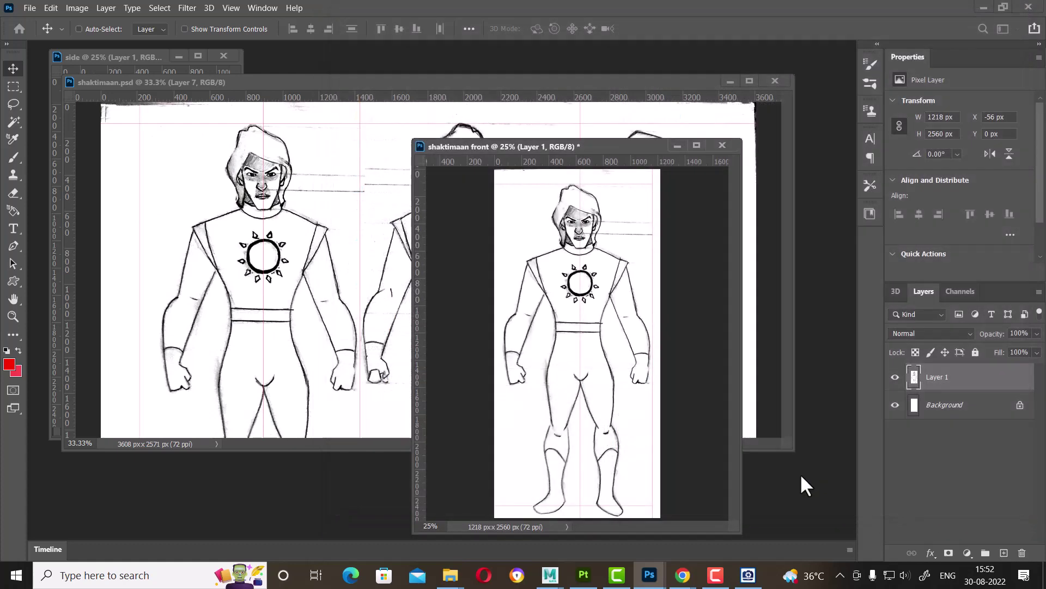
click(596, 133)
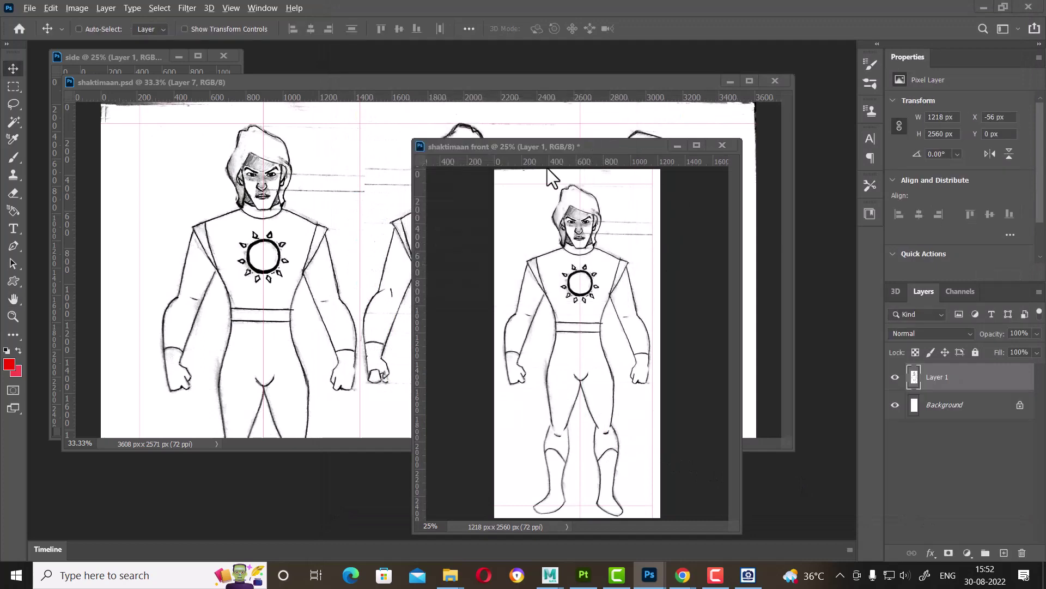